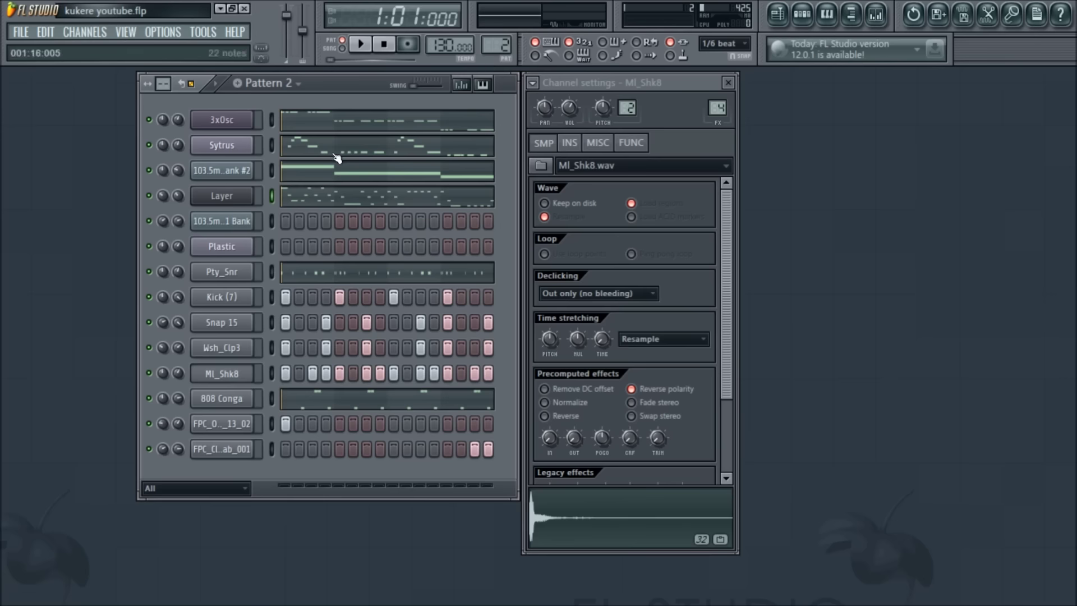
# Step: Switch to the empty Pattern 1, then select the "103.5m..1 Bank" channel and play a few test notes on it
pyautogui.moveTo(352, 85); pyautogui.dragTo(400, 125)
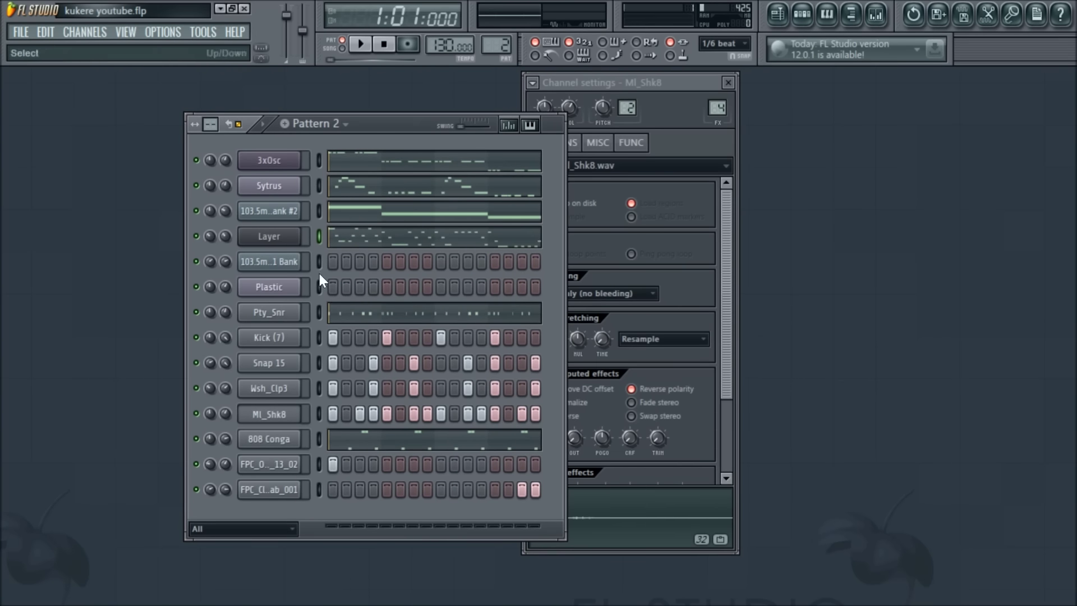
pyautogui.moveTo(496, 45); pyautogui.dragTo(496, 51)
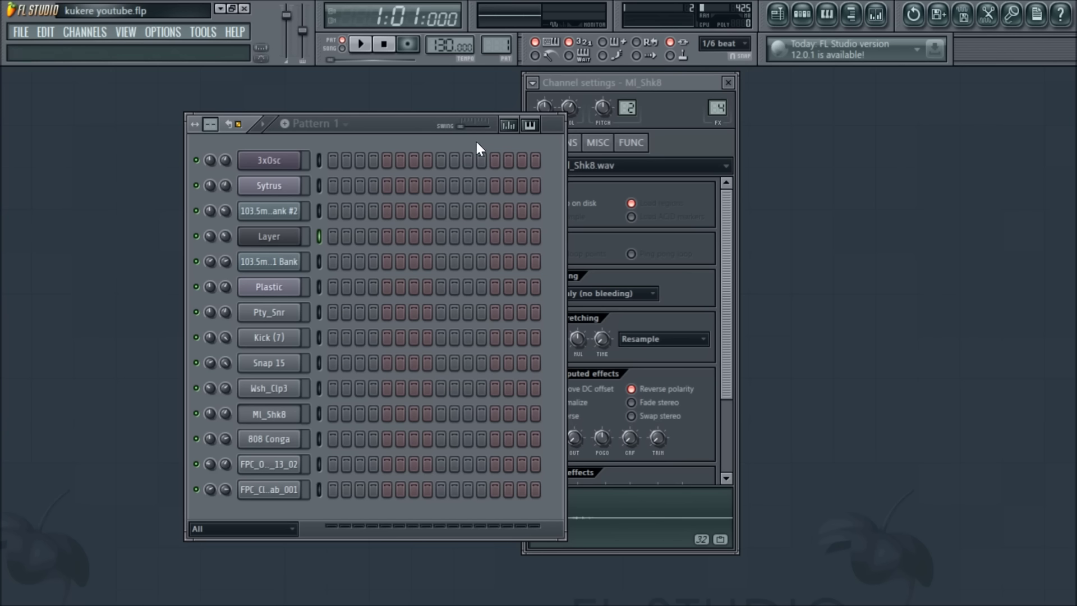
pyautogui.click(318, 261)
pyautogui.press('g')
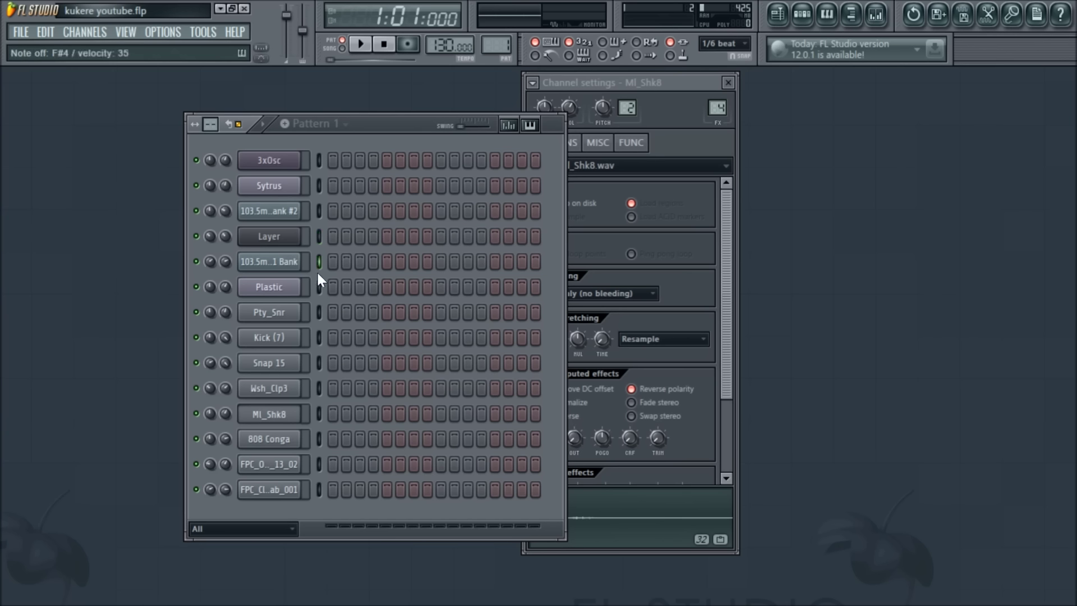
pyautogui.press('j')
pyautogui.press('j')
pyautogui.moveTo(359, 124); pyautogui.dragTo(315, 83)
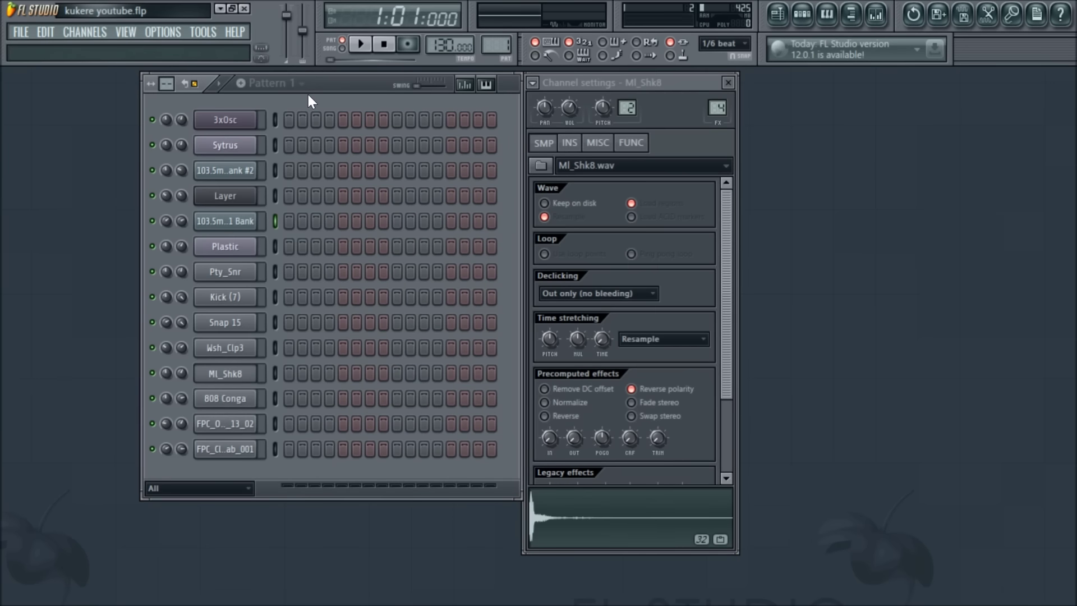
# Step: Switch to Spotify, start playing "Kukere" by Iyanya, and return to FL Studio
pyautogui.hotkey('alt', 'Tab')
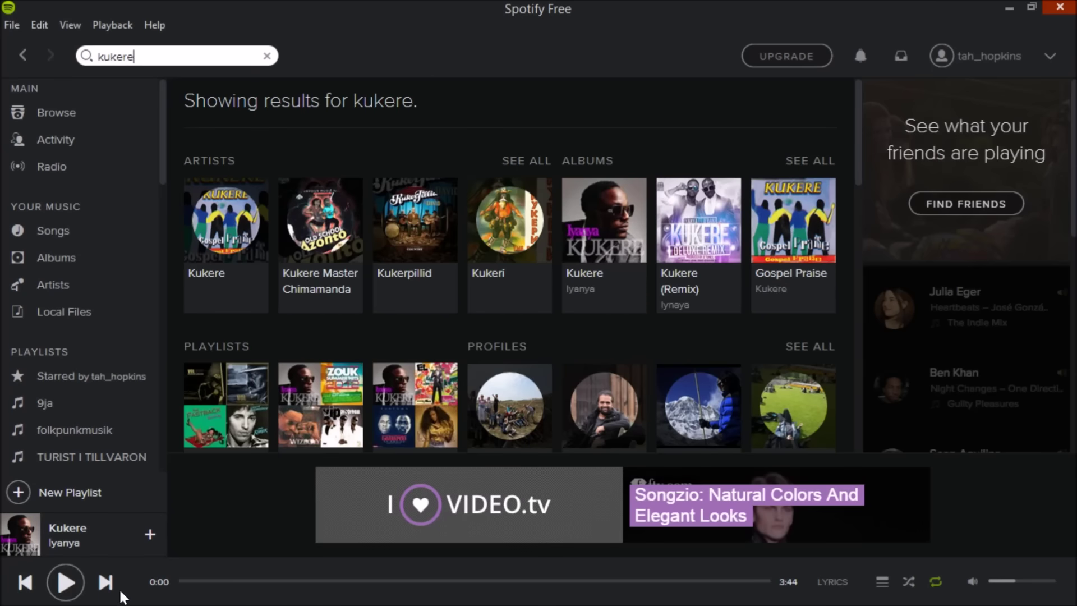
pyautogui.click(62, 581)
pyautogui.hotkey('alt', 'Tab')
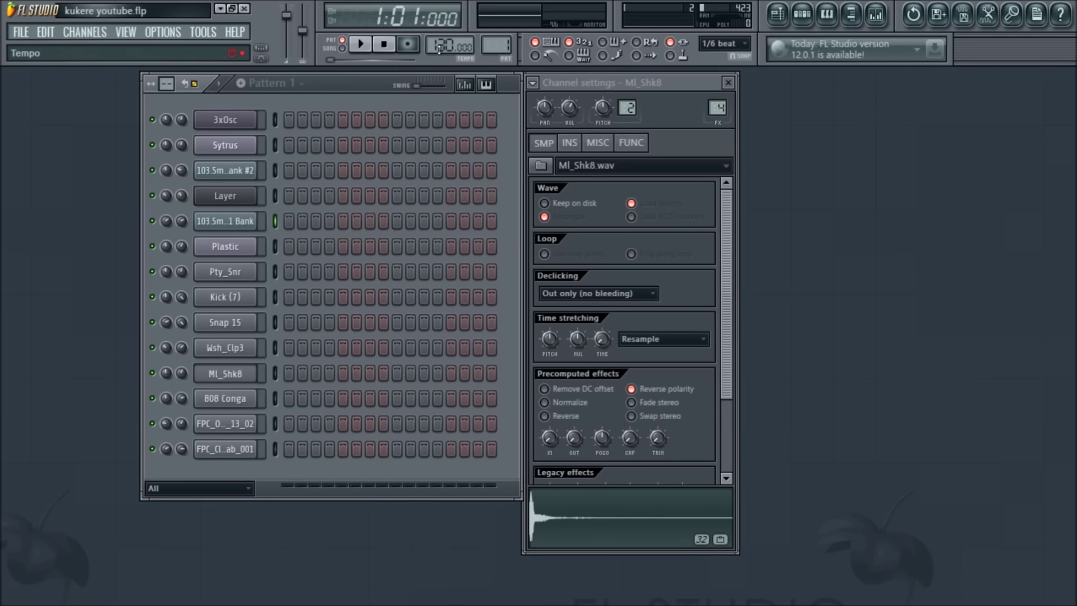
# Step: Set the project tempo to 127 BPM by tapping along to the song in the Tempo tapper
pyautogui.rightClick(442, 53)
pyautogui.click(609, 55)
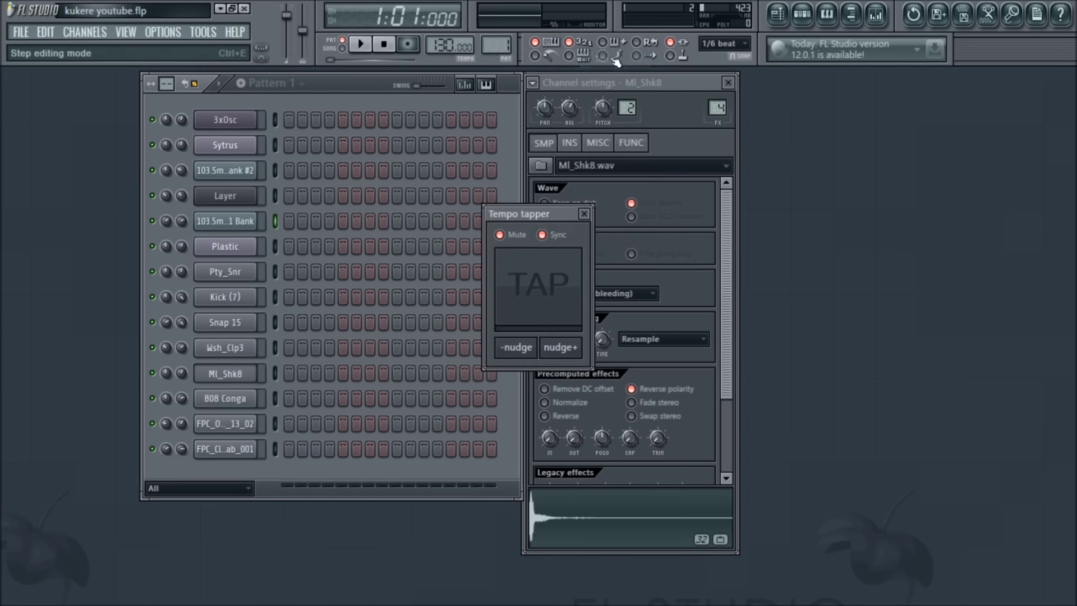
pyautogui.click(541, 297)
pyautogui.click(542, 297)
pyautogui.click(542, 297)
pyautogui.click(542, 297)
pyautogui.click(542, 297)
pyautogui.click(542, 297)
pyautogui.click(541, 297)
pyautogui.click(542, 297)
pyautogui.click(541, 297)
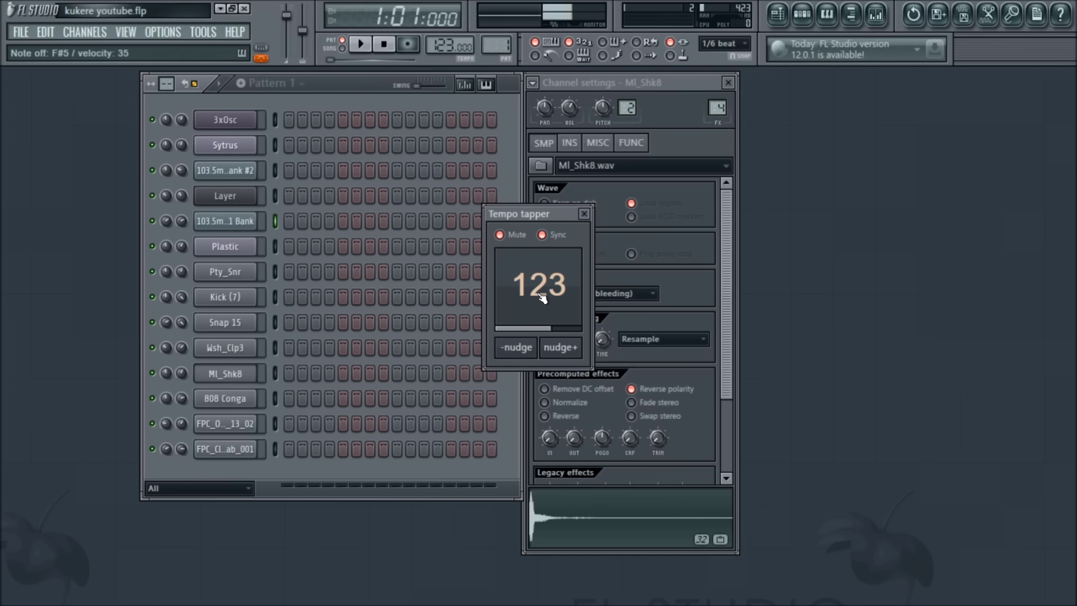
pyautogui.click(542, 297)
pyautogui.click(542, 297)
pyautogui.click(541, 297)
pyautogui.click(542, 297)
pyautogui.click(542, 298)
pyautogui.click(542, 297)
pyautogui.click(542, 297)
pyautogui.click(542, 298)
pyautogui.click(542, 297)
pyautogui.click(542, 297)
pyautogui.click(542, 297)
pyautogui.click(542, 297)
pyautogui.click(541, 298)
pyautogui.click(542, 297)
pyautogui.click(542, 298)
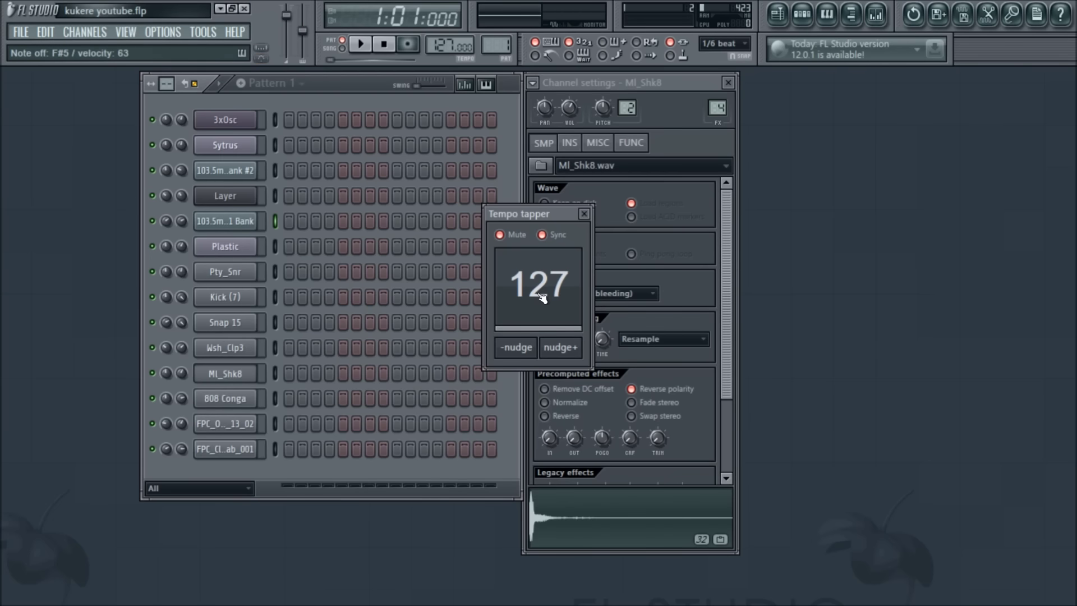
# Step: Pause the reference song in Spotify, then return to FL Studio and close the Tempo tapper
pyautogui.hotkey('alt', 'Tab')
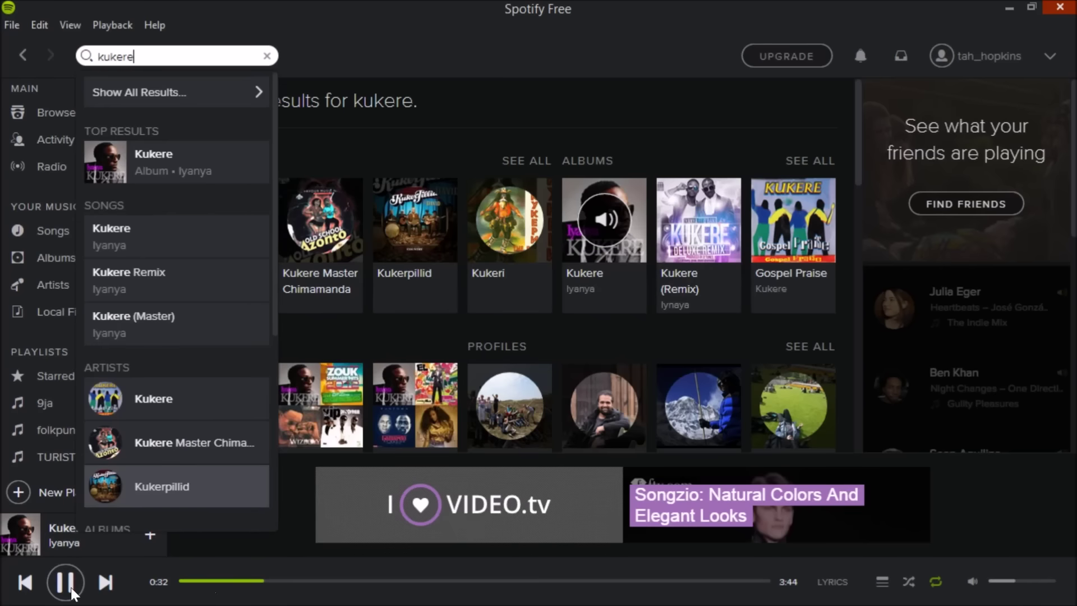
pyautogui.click(70, 589)
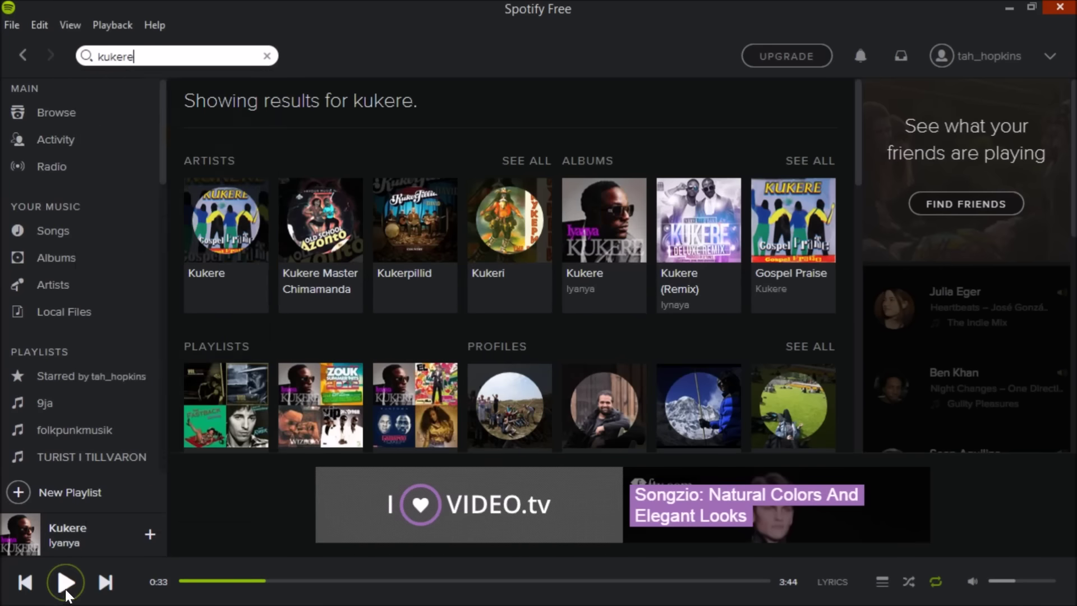
pyautogui.hotkey('alt', 'Tab')
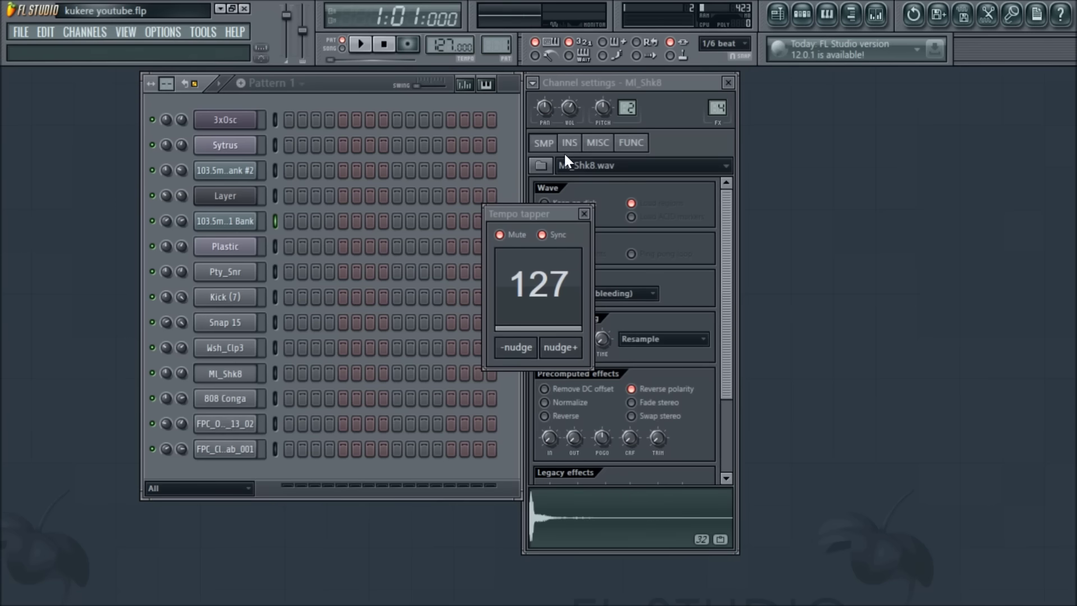
pyautogui.click(583, 214)
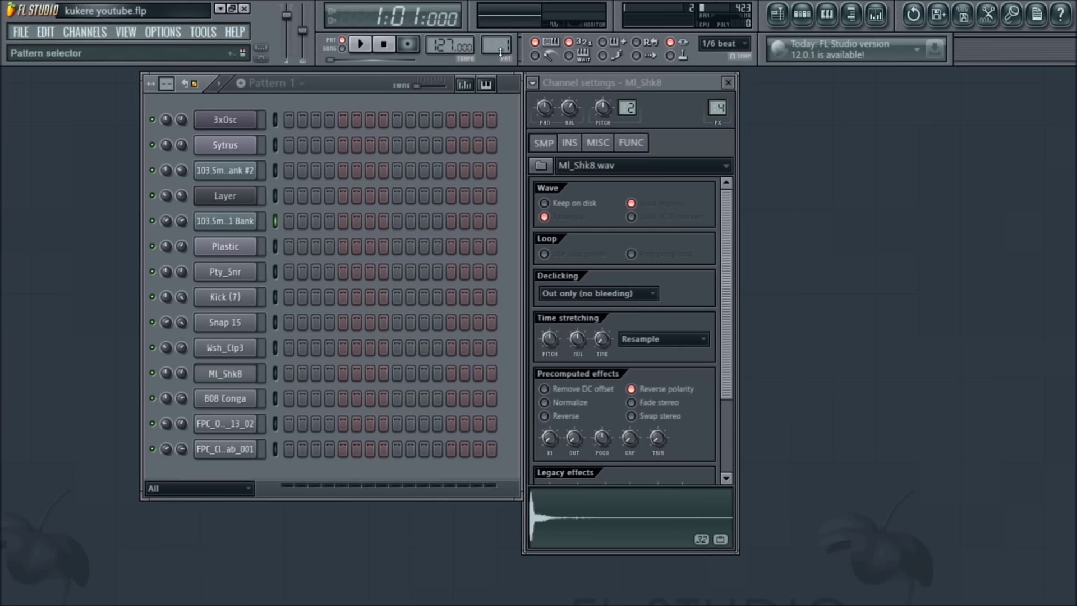
# Step: Inspect and audition the closed hi-hat, open hi-hat and 808 Conga samples in their channel settings
pyautogui.moveTo(336, 83); pyautogui.dragTo(493, 109)
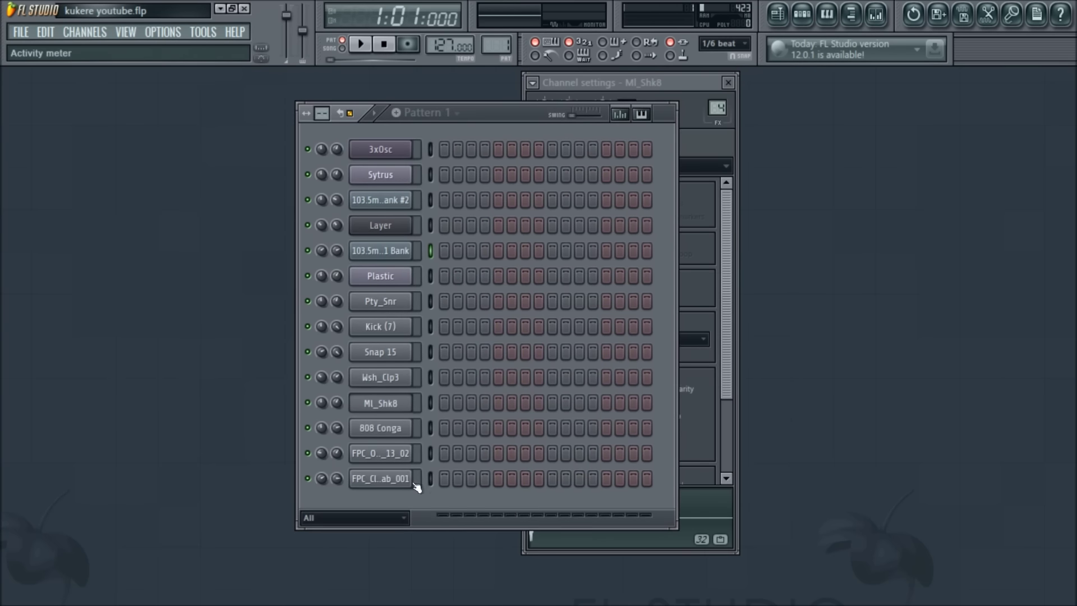
pyautogui.moveTo(457, 113); pyautogui.dragTo(331, 94)
pyautogui.click(213, 460)
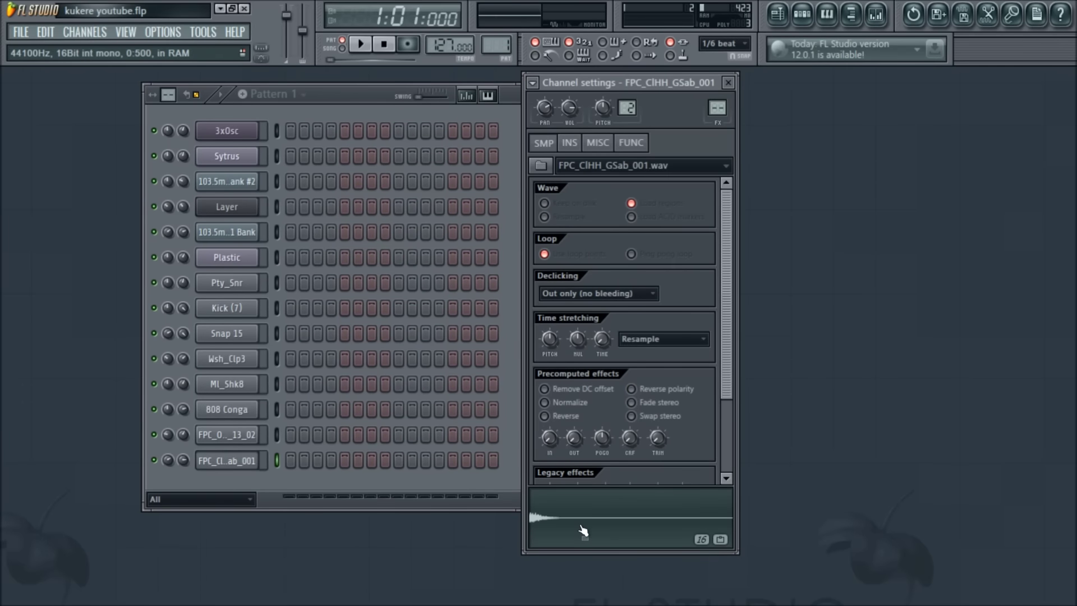
pyautogui.click(224, 435)
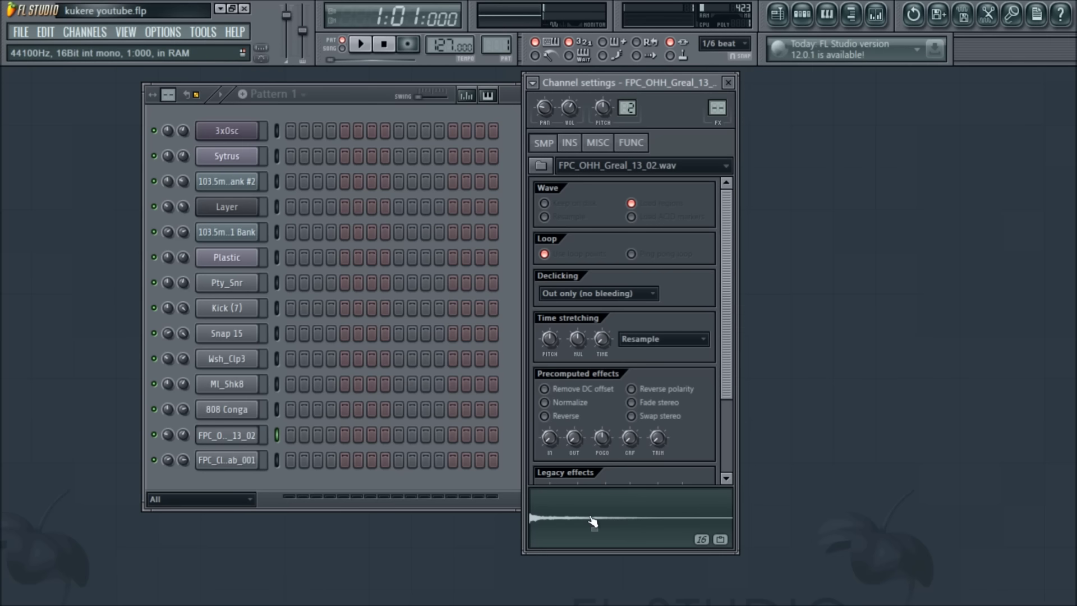
pyautogui.click(168, 460)
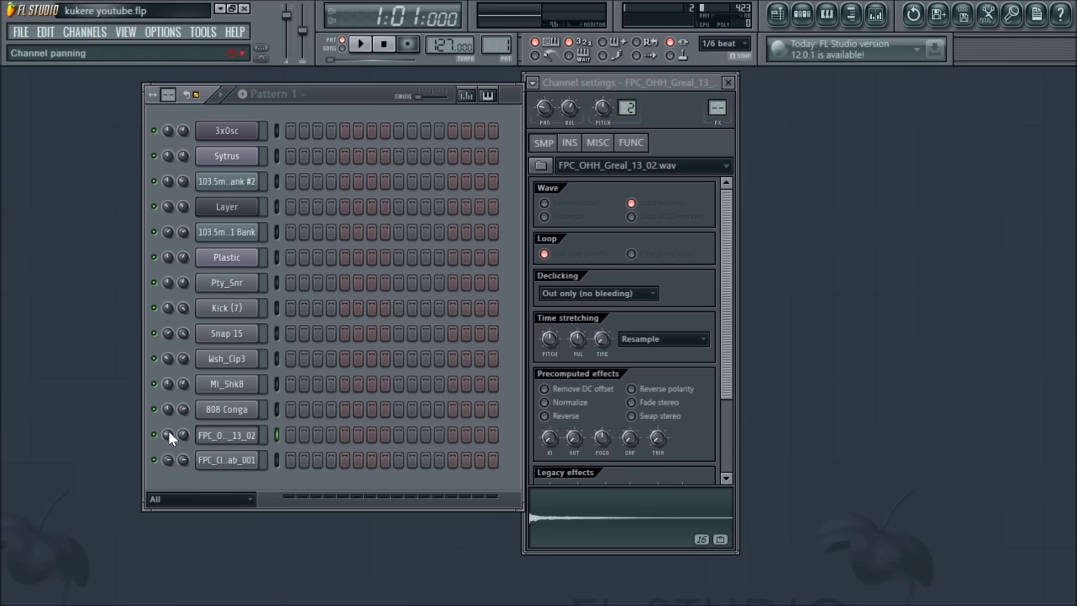
pyautogui.click(235, 410)
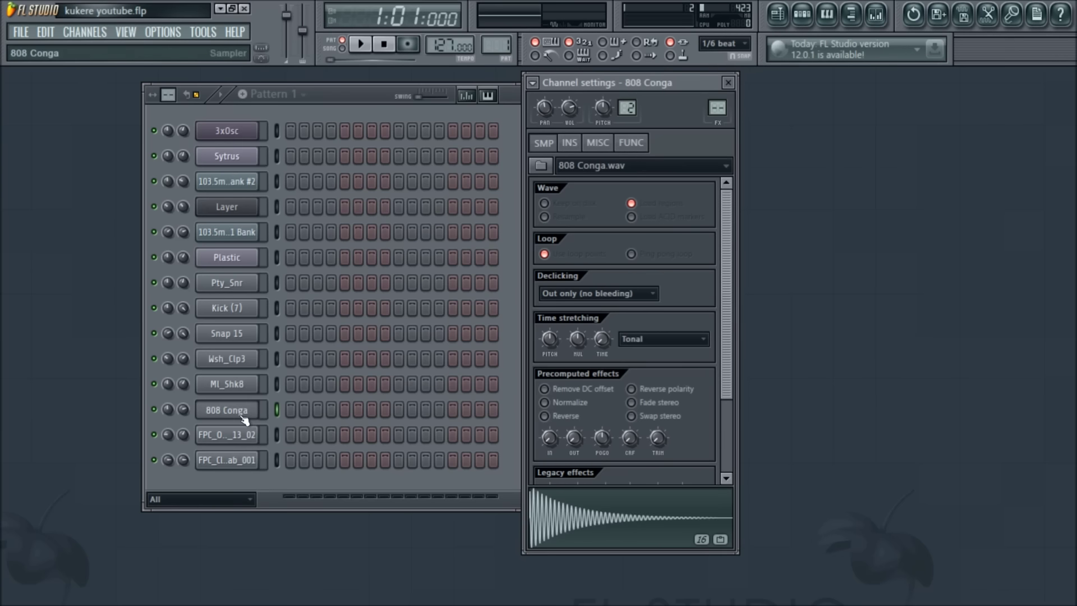
pyautogui.click(604, 526)
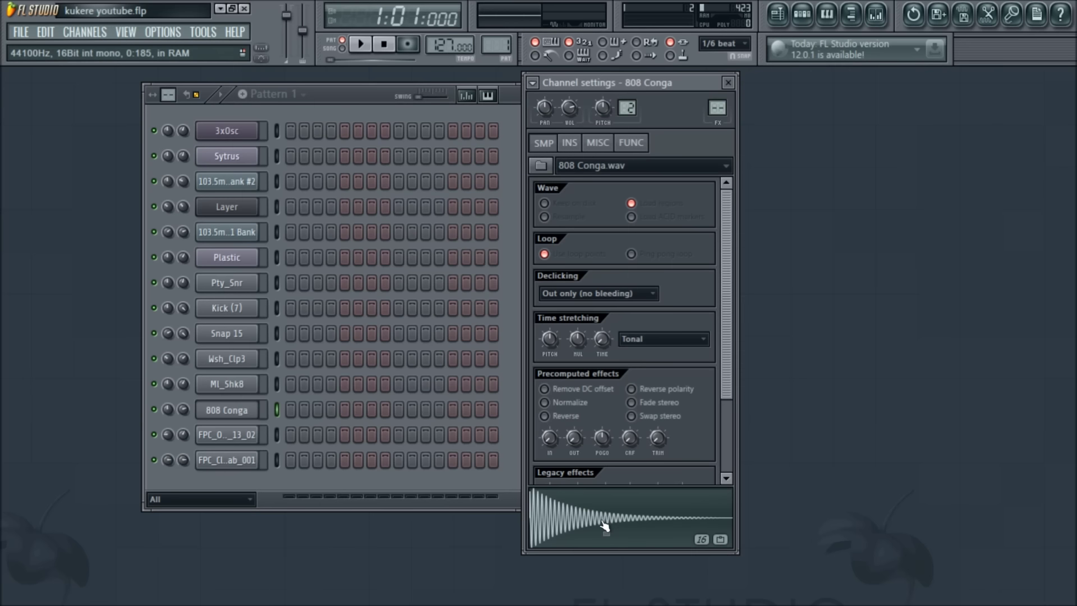
pyautogui.click(604, 526)
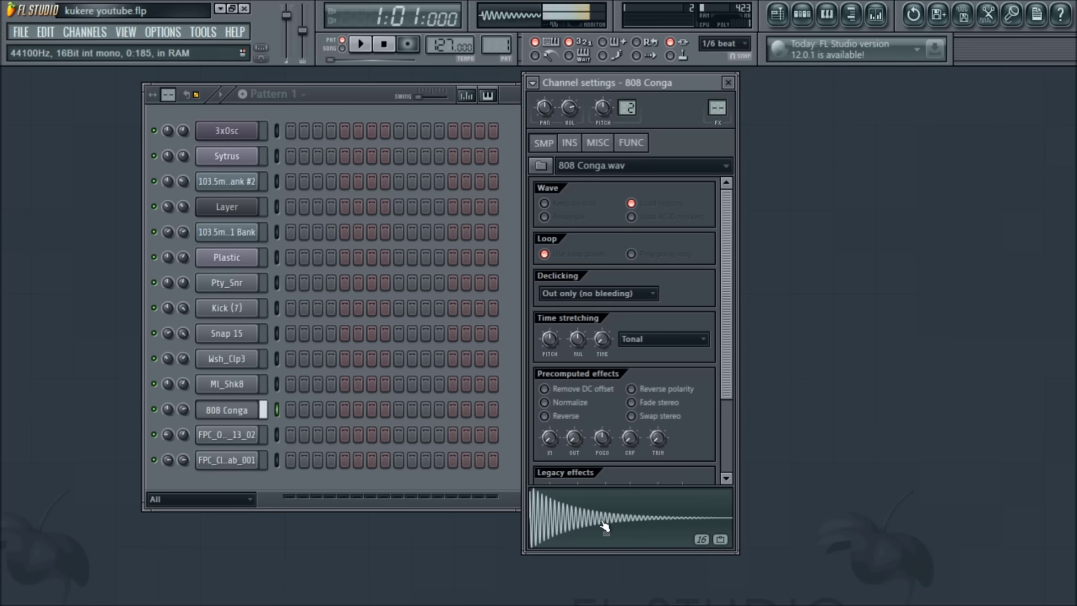
# Step: Inspect and audition the Ml_Shk8, Wsh_Clp3, Snap 15, Kick (7) and Pty_Snr samples in their channel settings
pyautogui.click(220, 383)
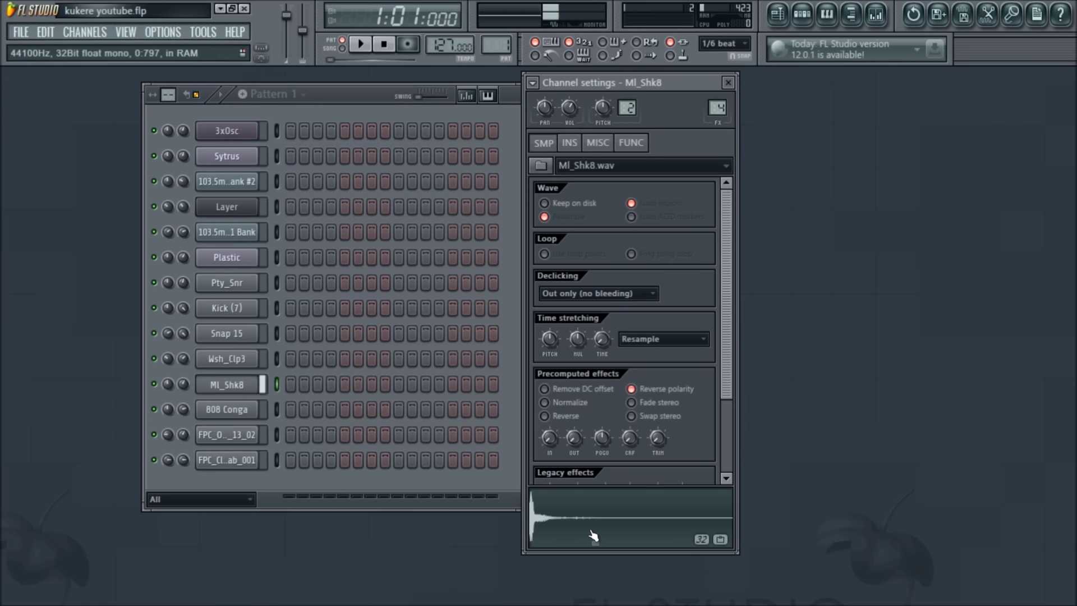
pyautogui.click(227, 360)
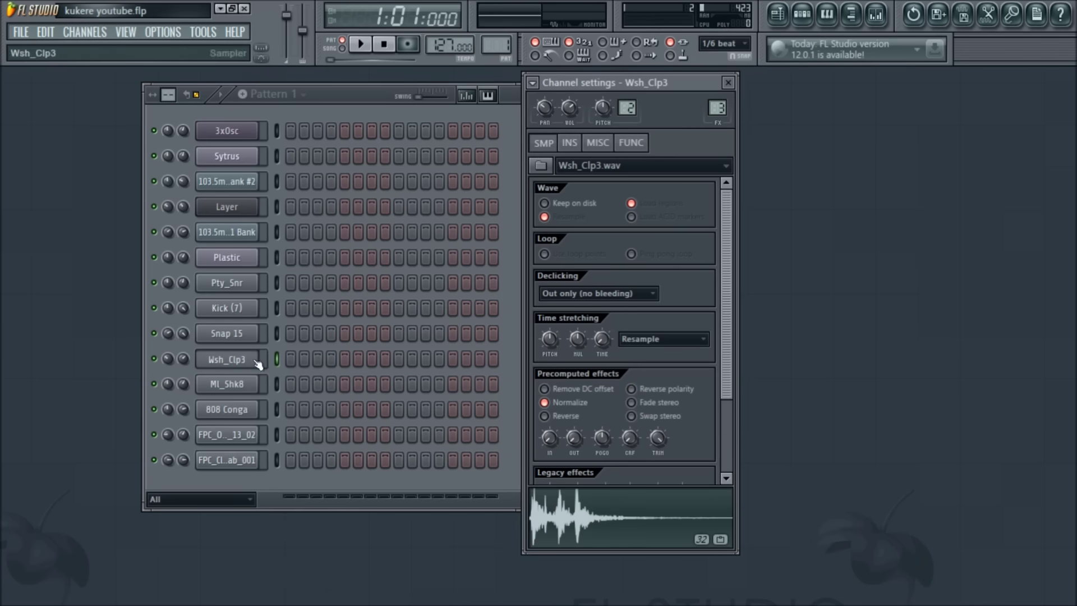
pyautogui.click(230, 335)
pyautogui.click(578, 530)
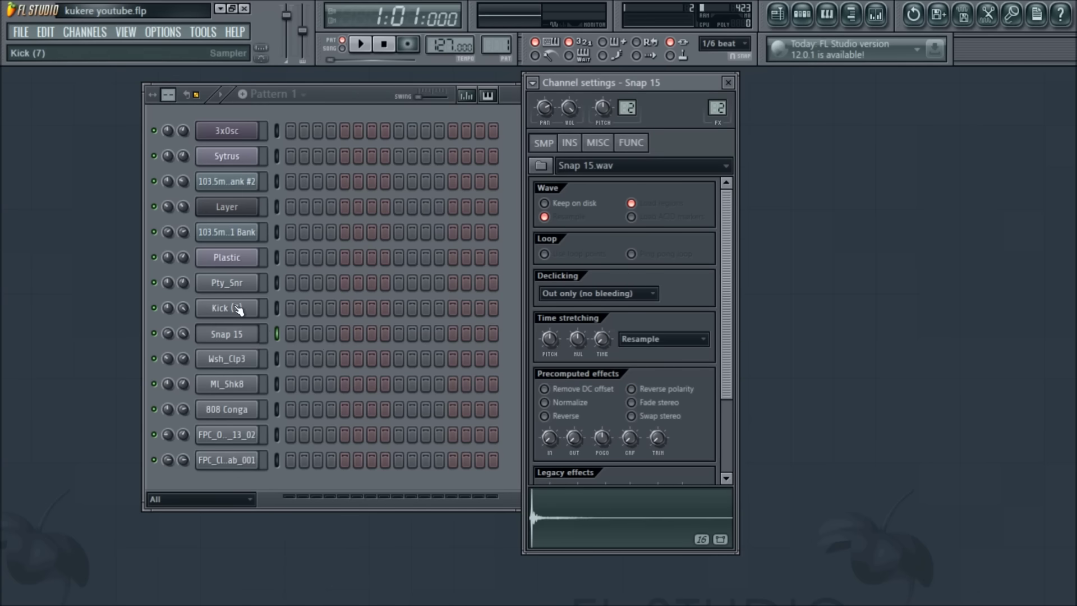
pyautogui.click(235, 308)
pyautogui.click(573, 534)
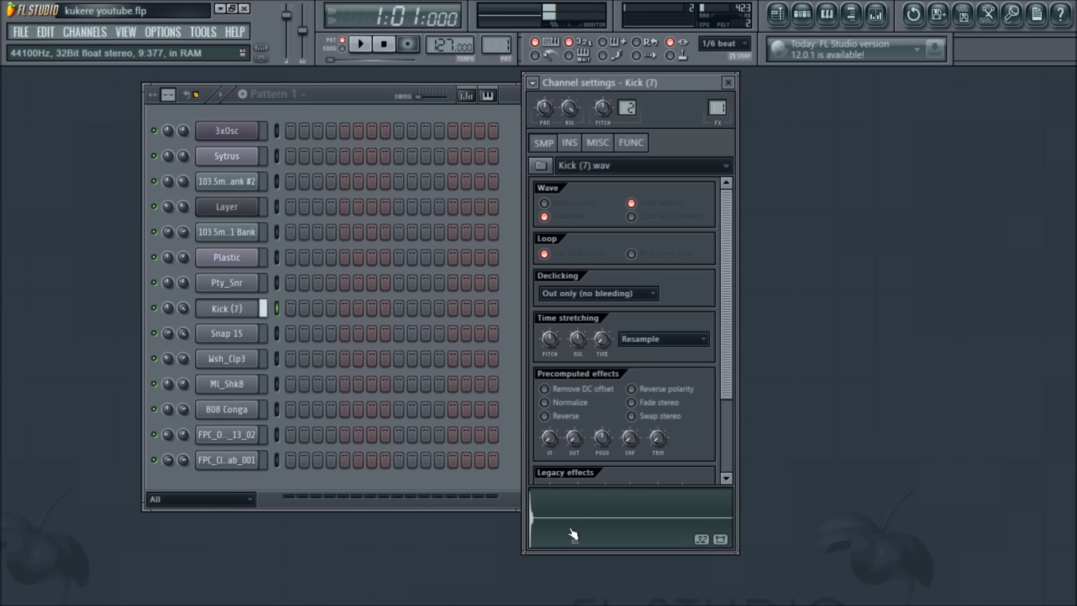
pyautogui.click(230, 283)
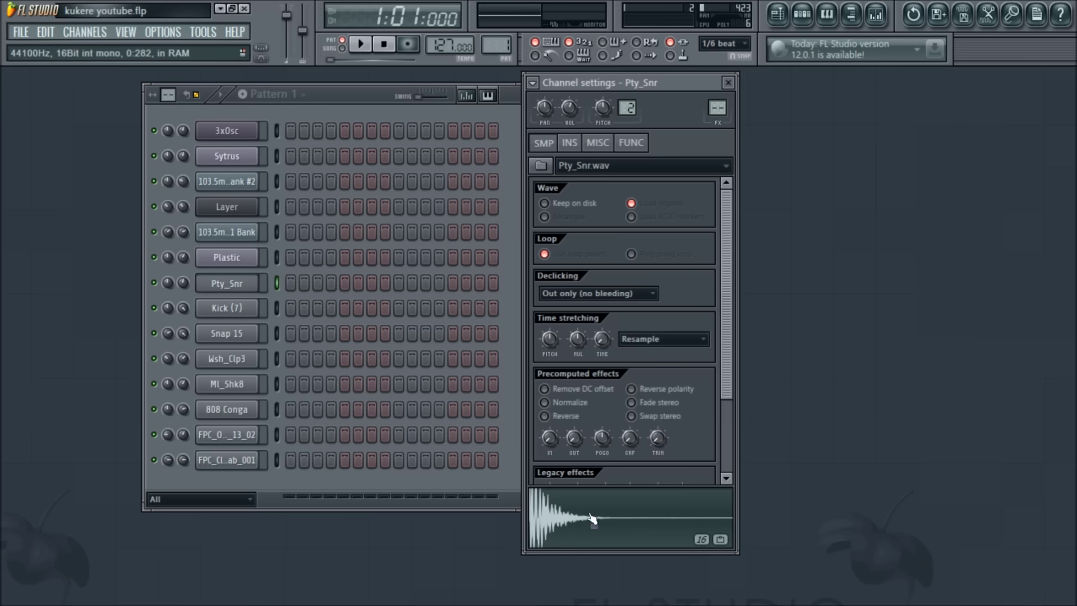
# Step: Review the settings of the Plastic, "103.5m..1 Bank" and Layer channels, and select the guitar and Layer channels to compare their sounds
pyautogui.click(246, 261)
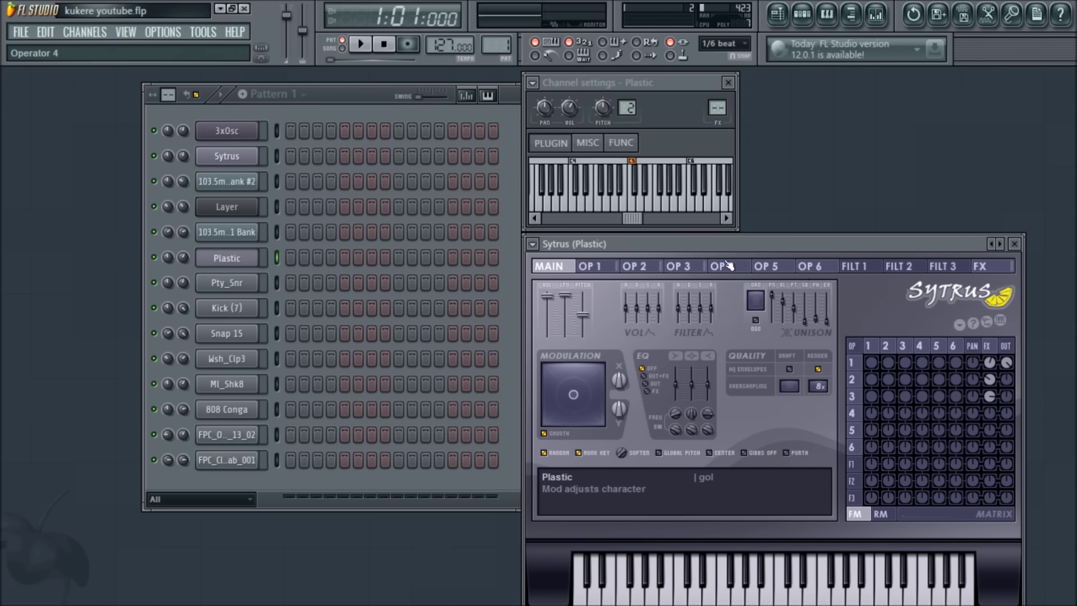
pyautogui.click(255, 230)
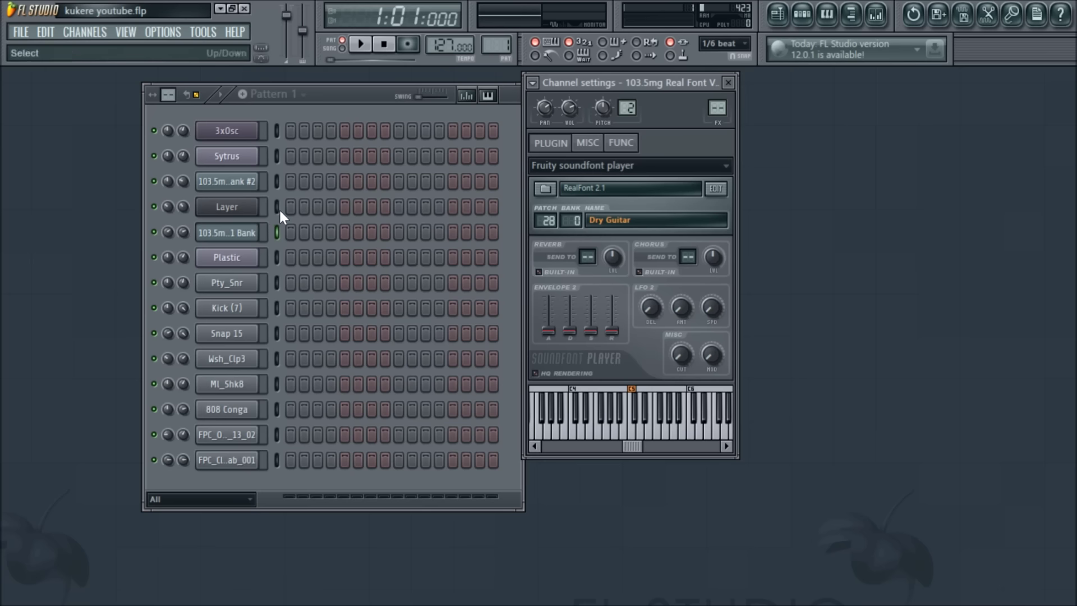
pyautogui.click(261, 208)
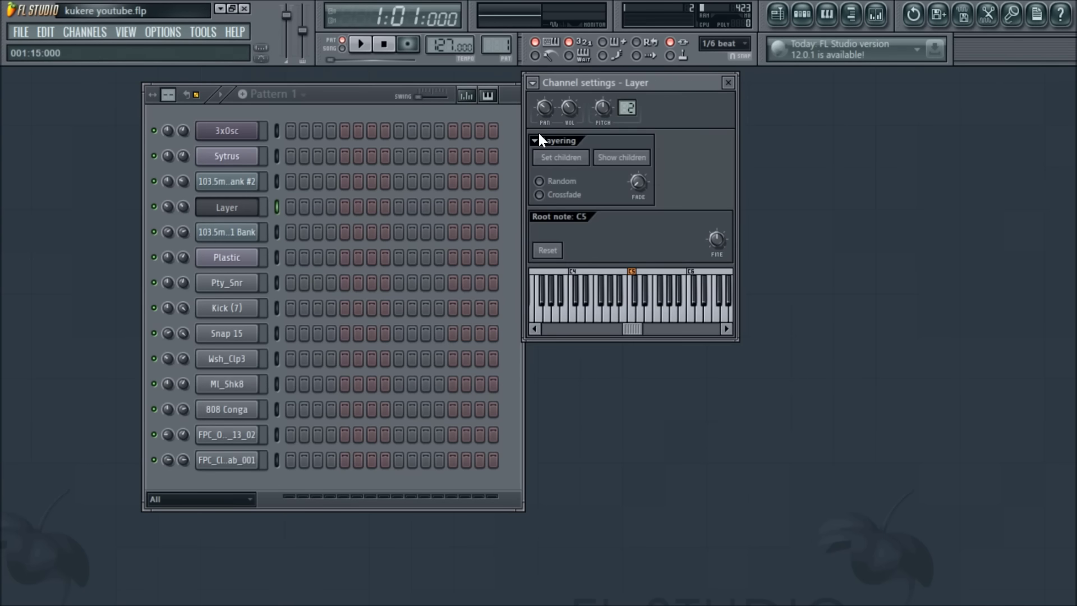
pyautogui.click(276, 230)
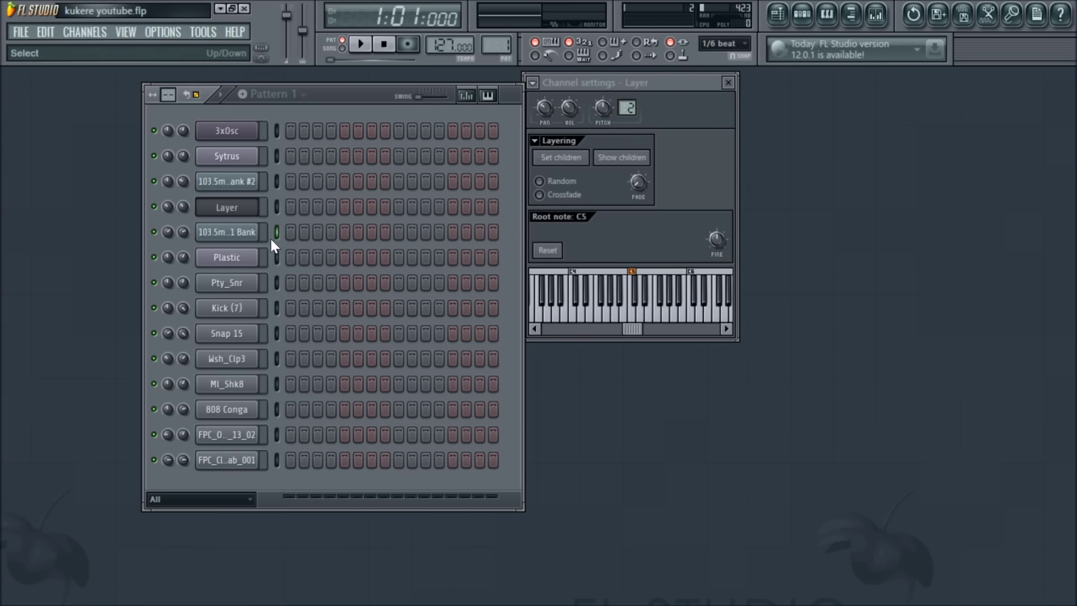
pyautogui.click(275, 206)
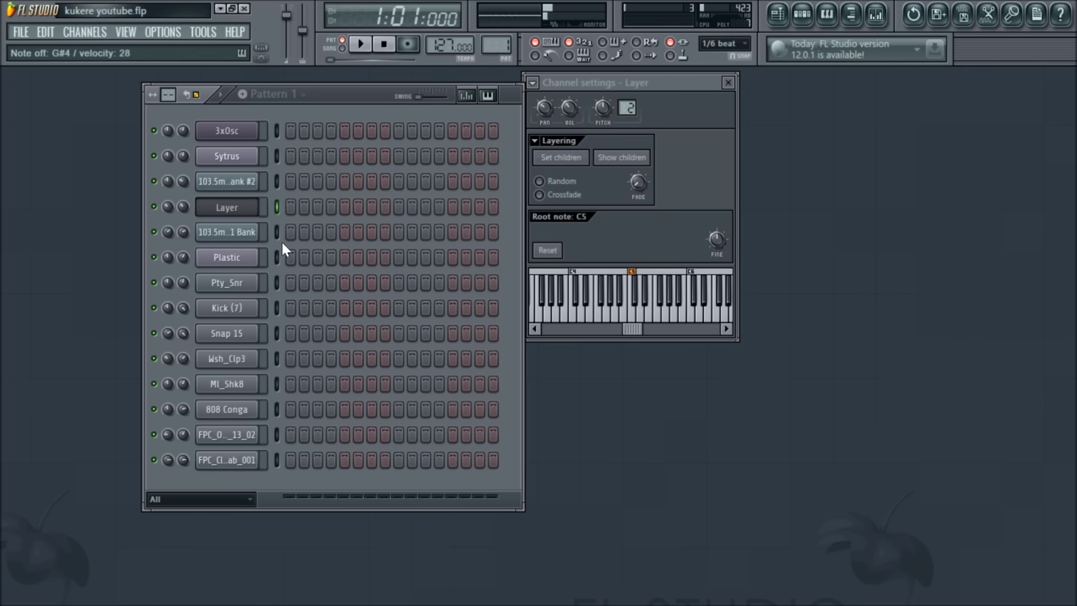
# Step: Review the instrument settings of the "103.5m..ank #2" soundfont, Sytrus and 3xOsc channels
pyautogui.click(231, 181)
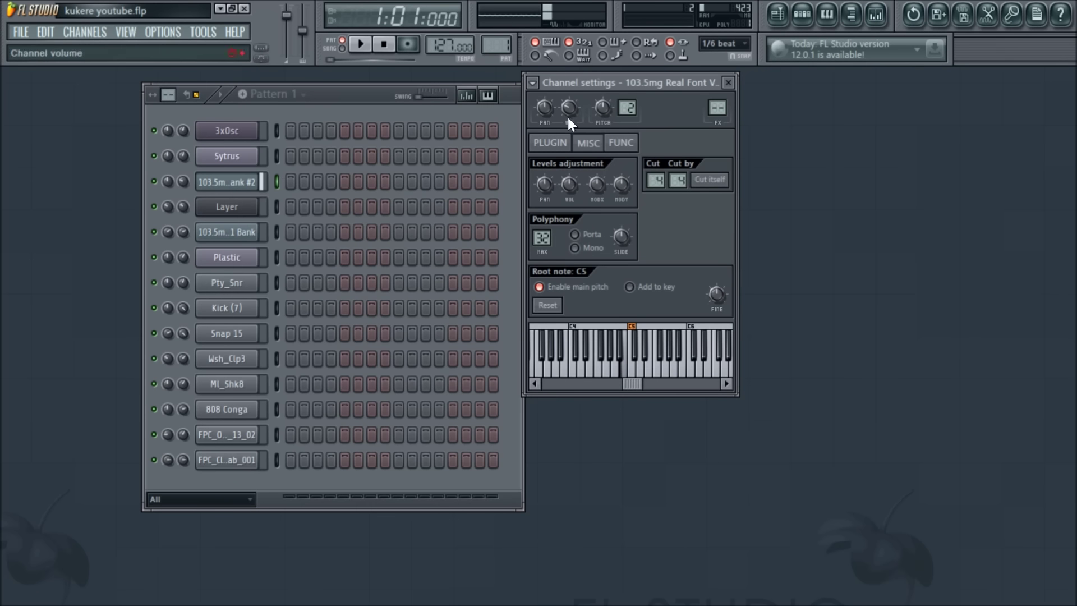
pyautogui.click(550, 143)
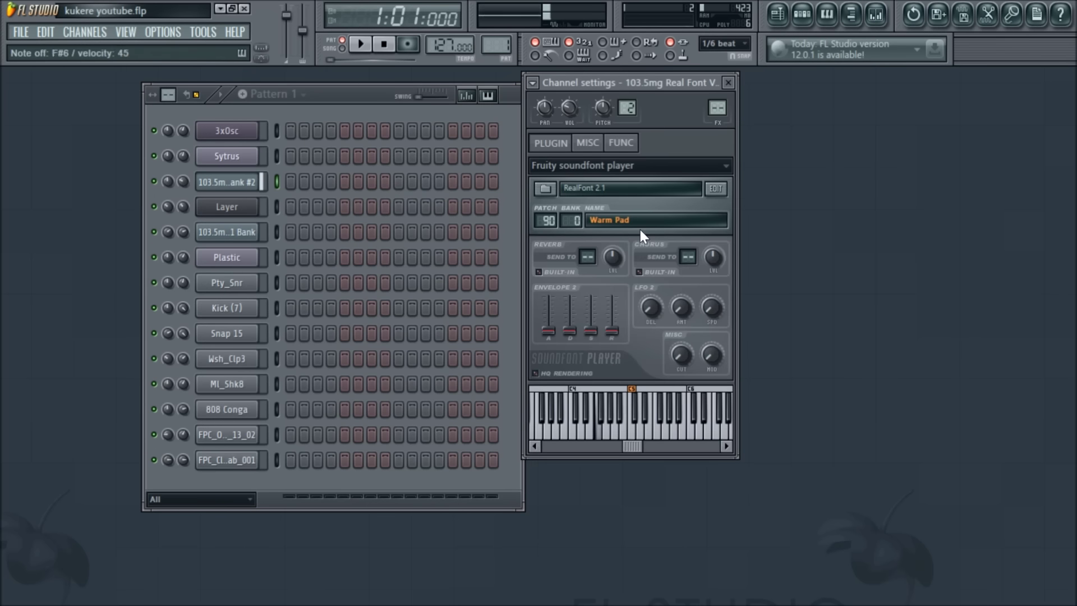
pyautogui.click(241, 159)
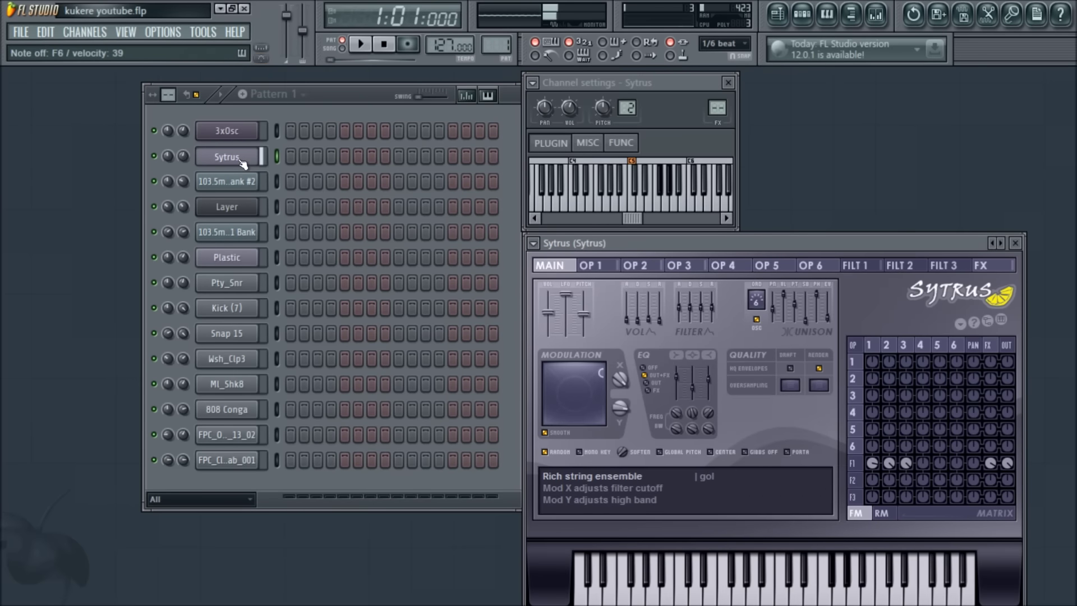
pyautogui.click(224, 130)
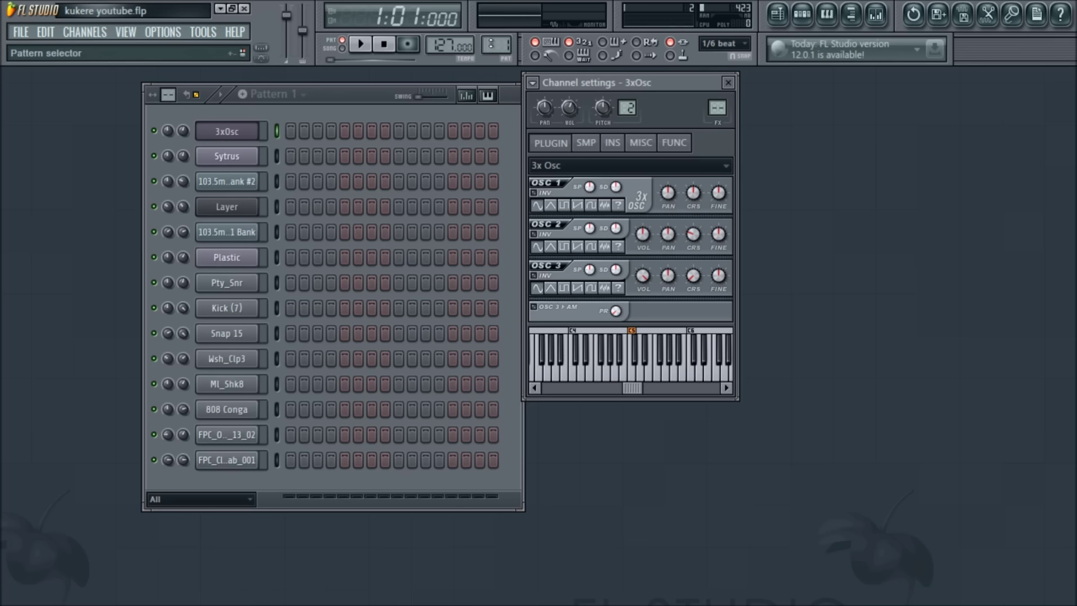
# Step: Switch to Pattern 2 and solo the FPC_Cl..ab_001 closed hi-hat channel
pyautogui.scroll(1, 496, 45)
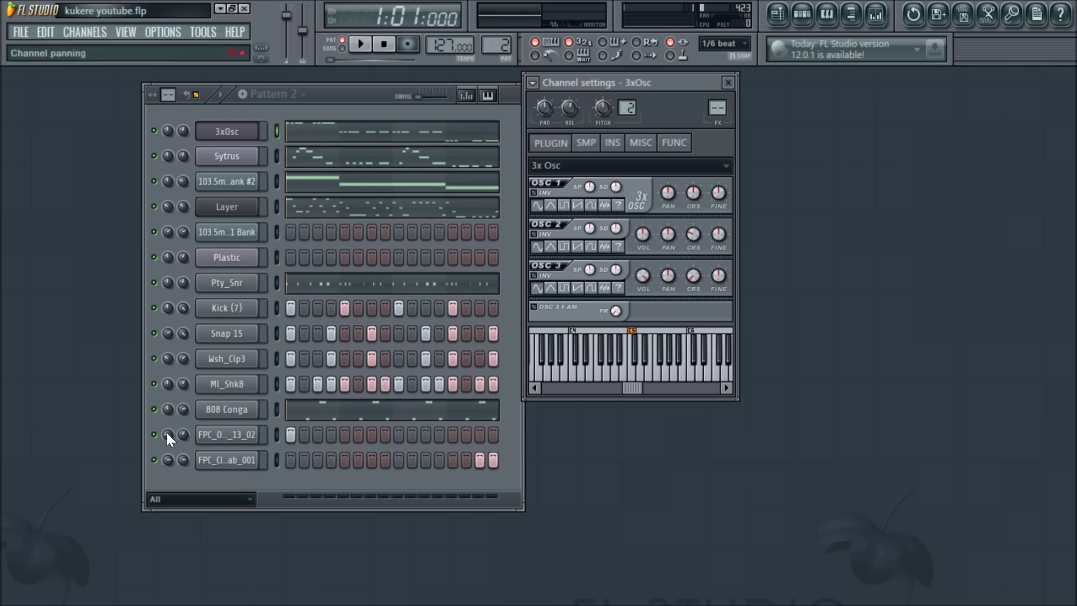
pyautogui.rightClick(154, 461)
pyautogui.click(190, 405)
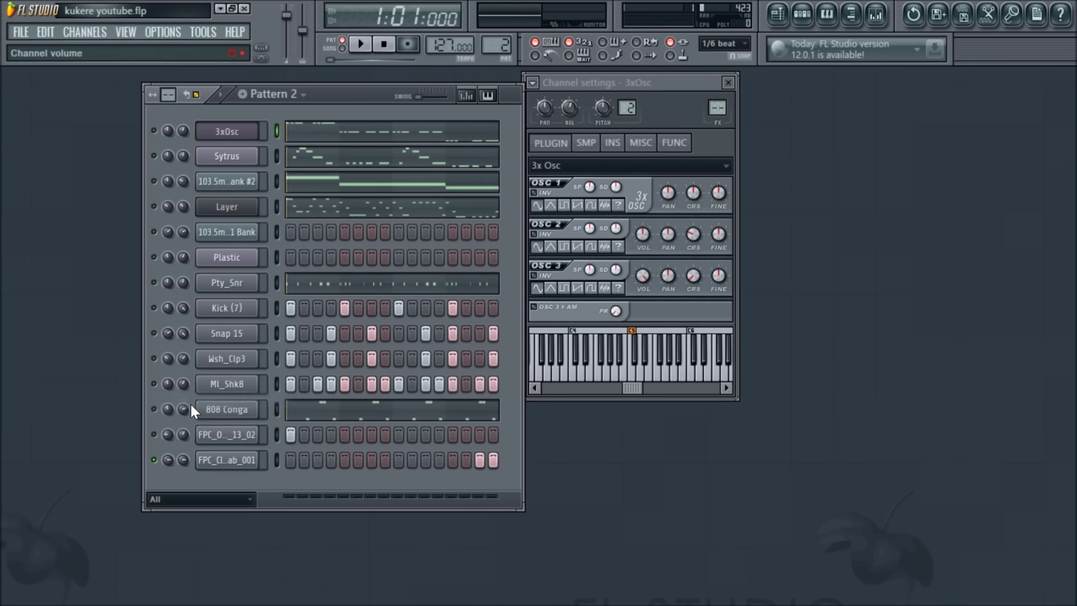
# Step: Play Pattern 2 and unmute FPC_O.._13_02, 808 Conga, Ml_Shk8, Wsh_Clp3, Snap 15 and Kick (7) one after another
pyautogui.moveTo(347, 98); pyautogui.dragTo(337, 86)
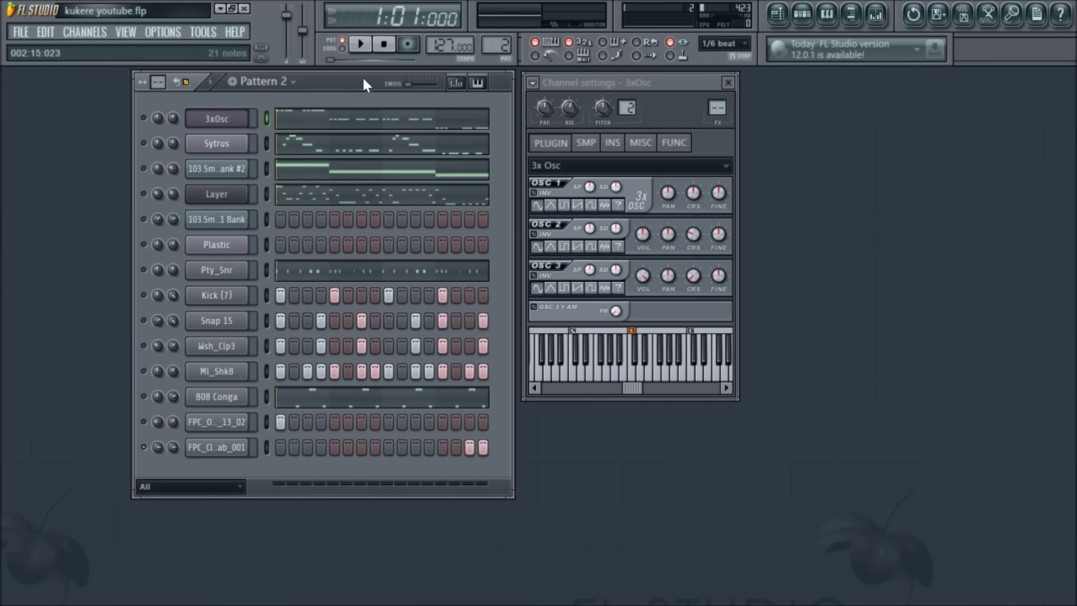
pyautogui.click(361, 45)
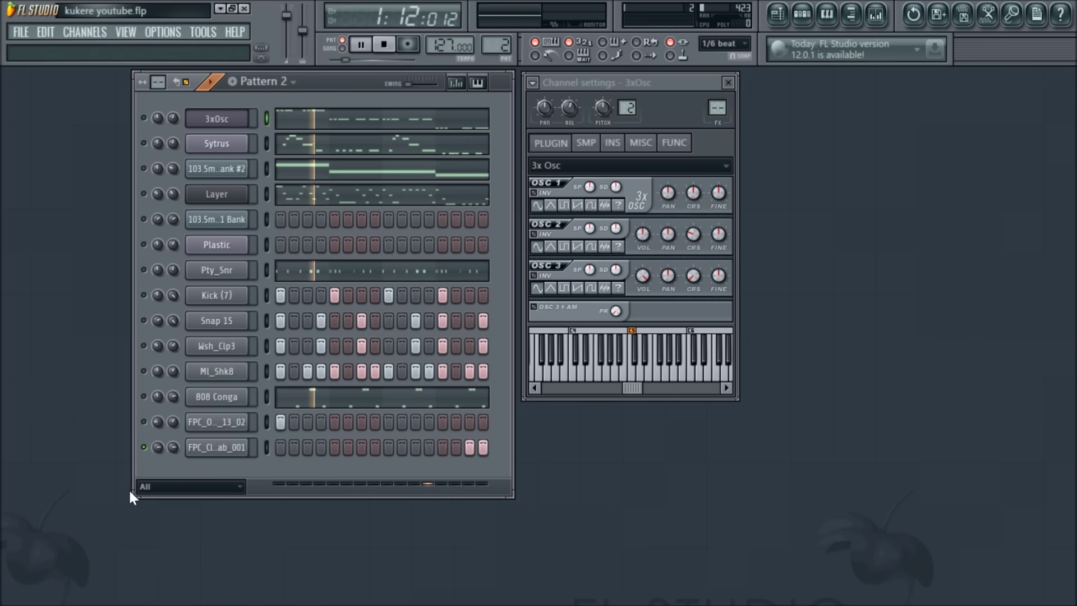
pyautogui.click(144, 422)
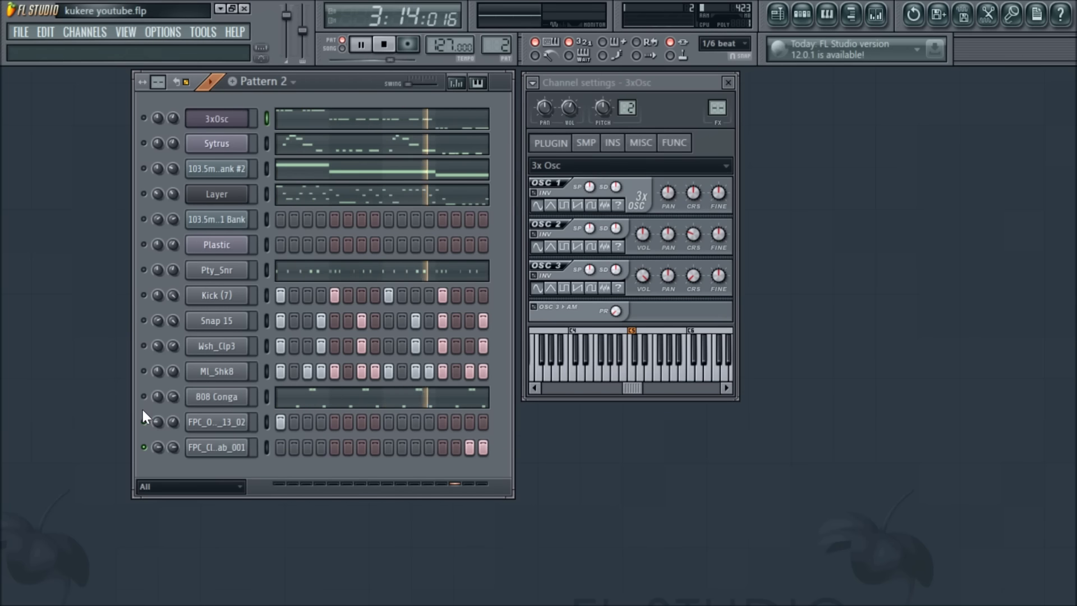
pyautogui.click(144, 396)
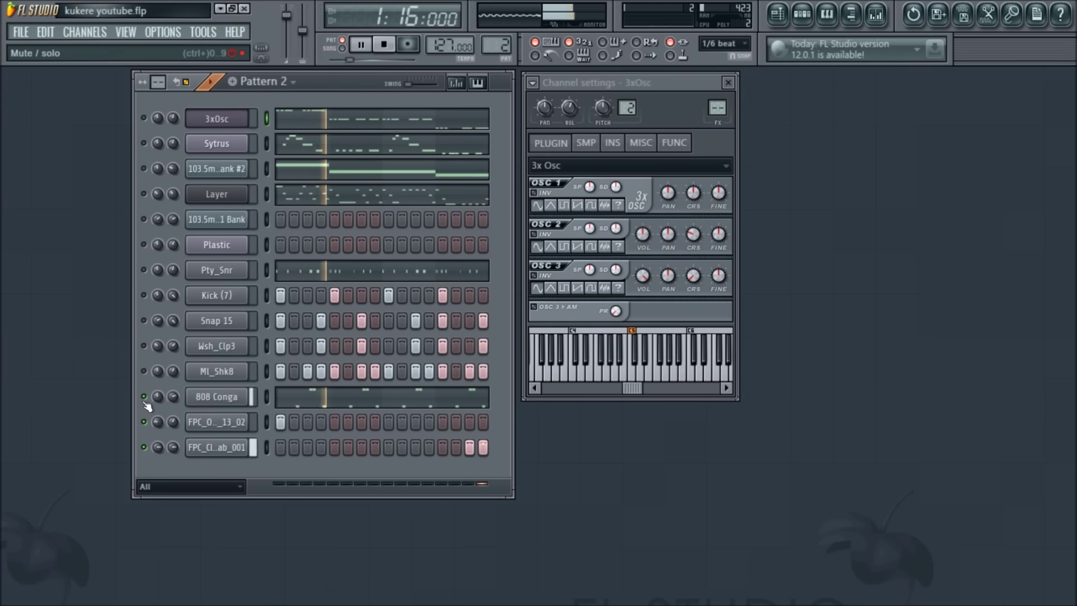
pyautogui.click(143, 371)
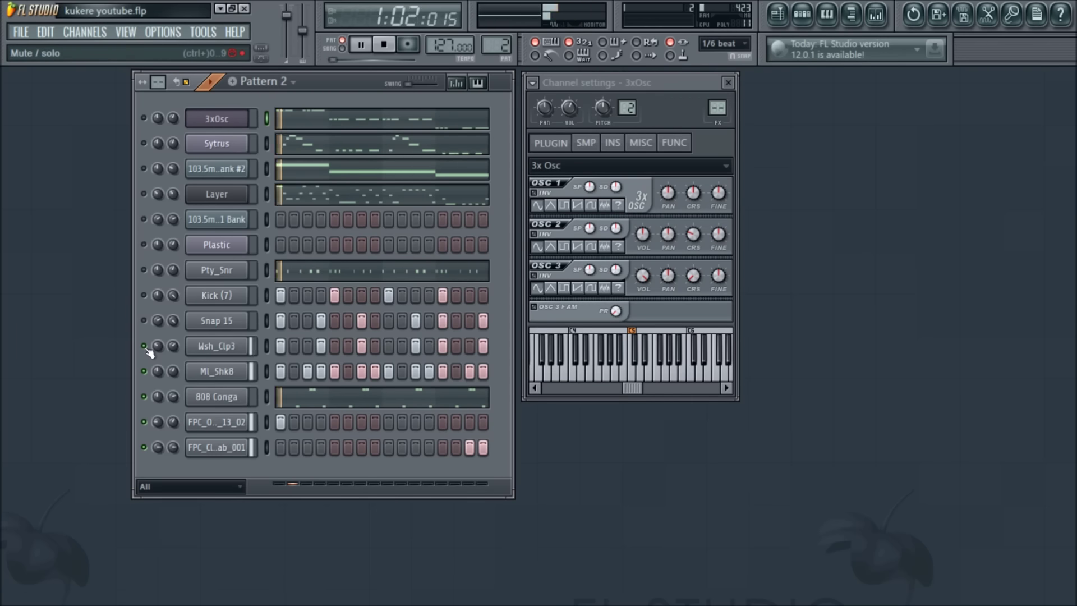
pyautogui.click(143, 345)
pyautogui.click(144, 320)
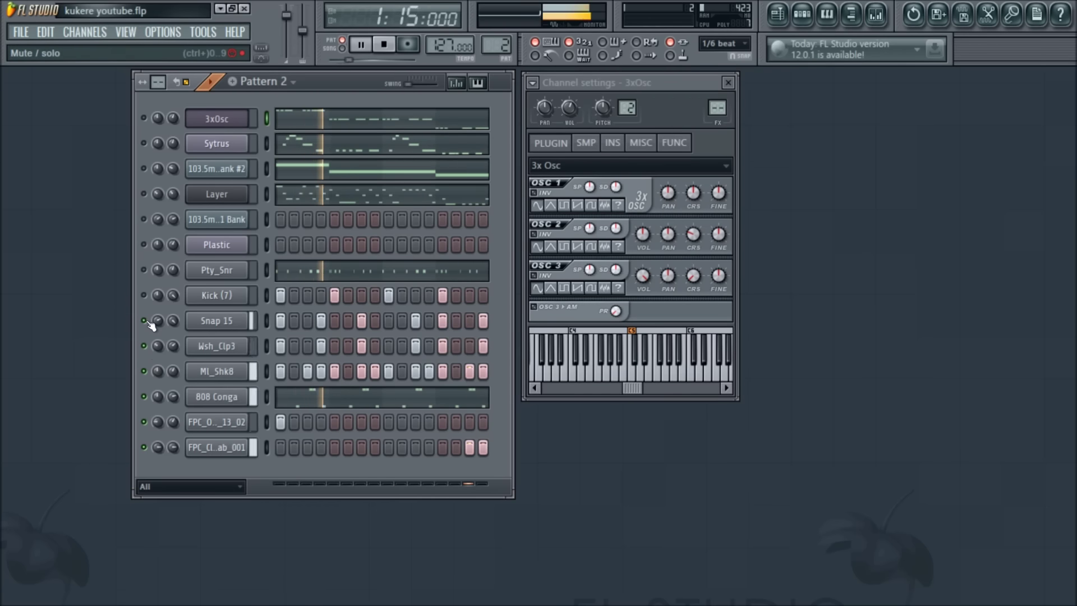
pyautogui.click(144, 295)
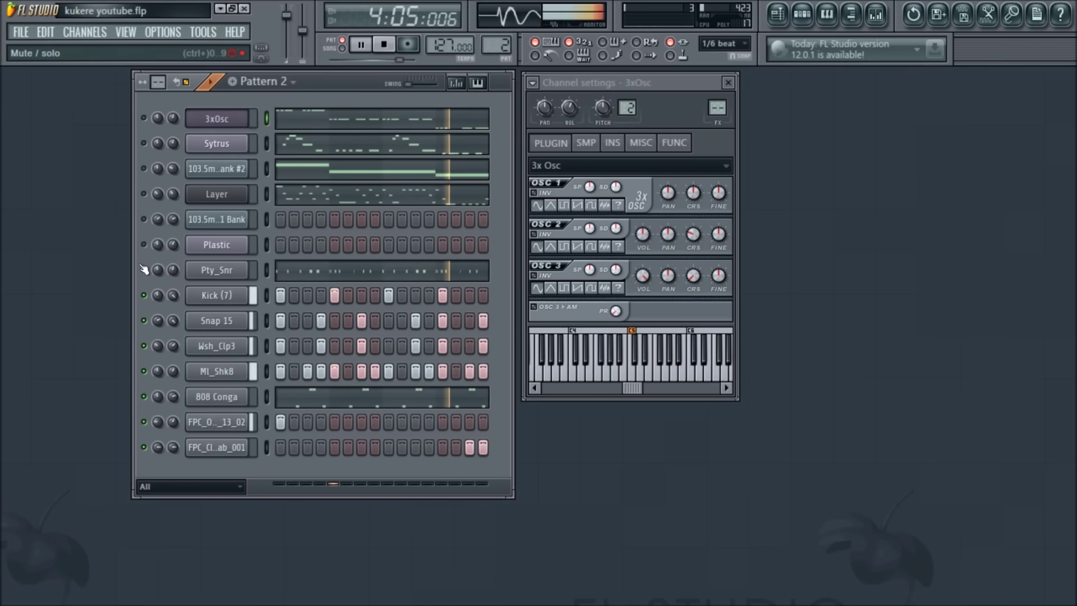
# Step: Unmute the remaining channels from Pty_Snr through 3xOsc, listen to the full pattern, and stop playback
pyautogui.click(143, 194)
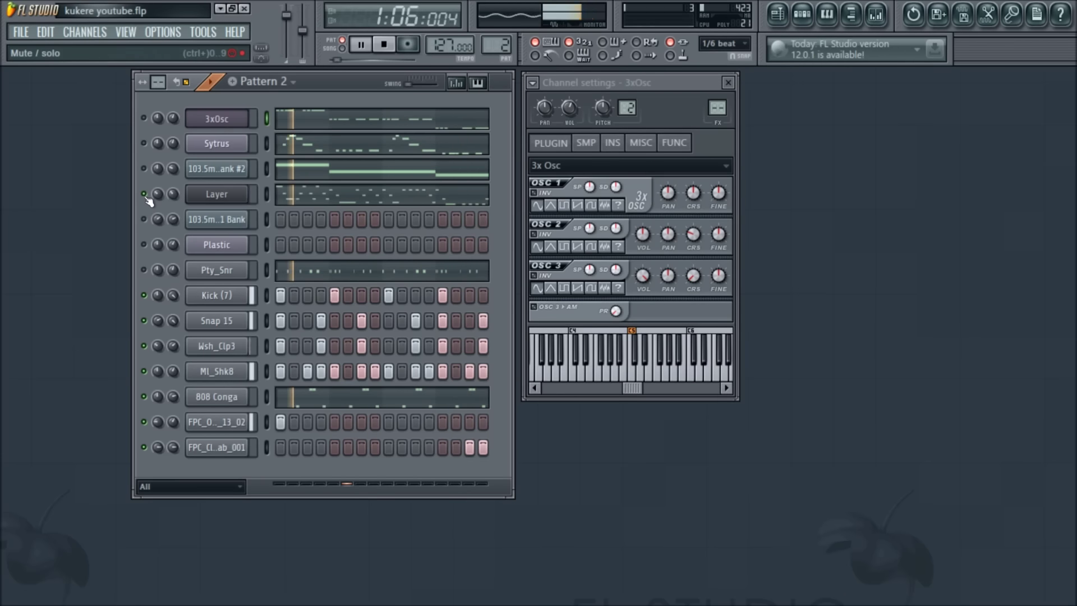
pyautogui.click(144, 194)
pyautogui.click(144, 220)
pyautogui.click(144, 244)
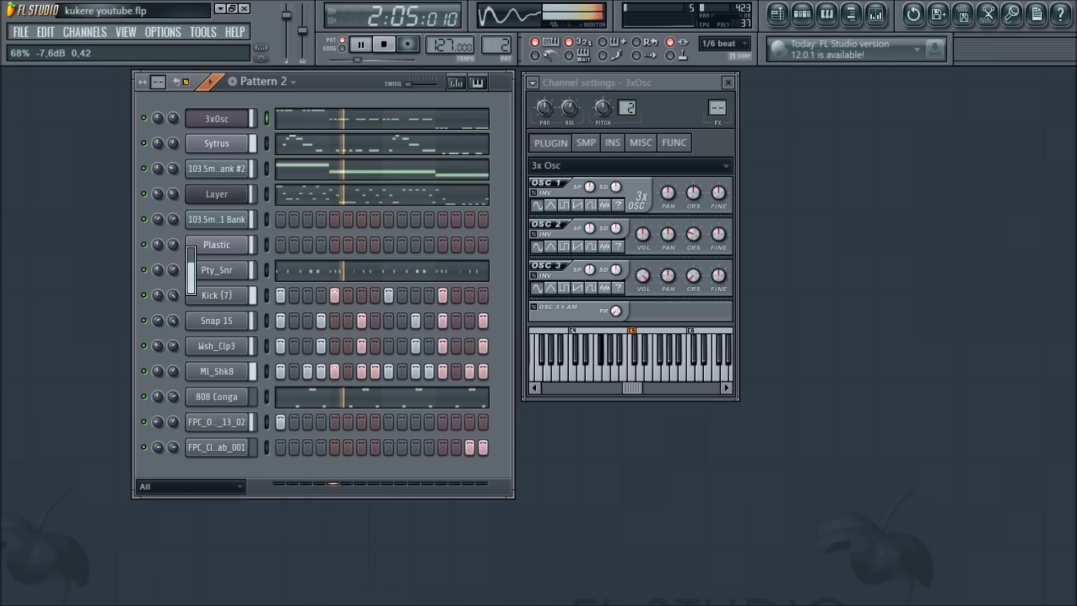
pyautogui.click(385, 45)
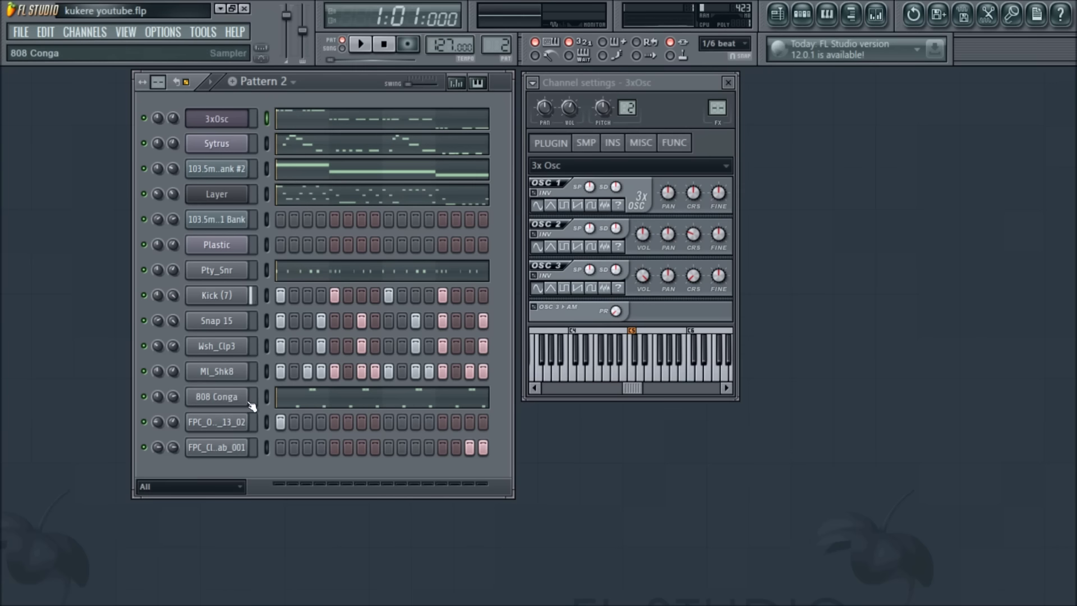
# Step: Audition the 808 Conga sample and review its instrument envelope settings
pyautogui.click(227, 398)
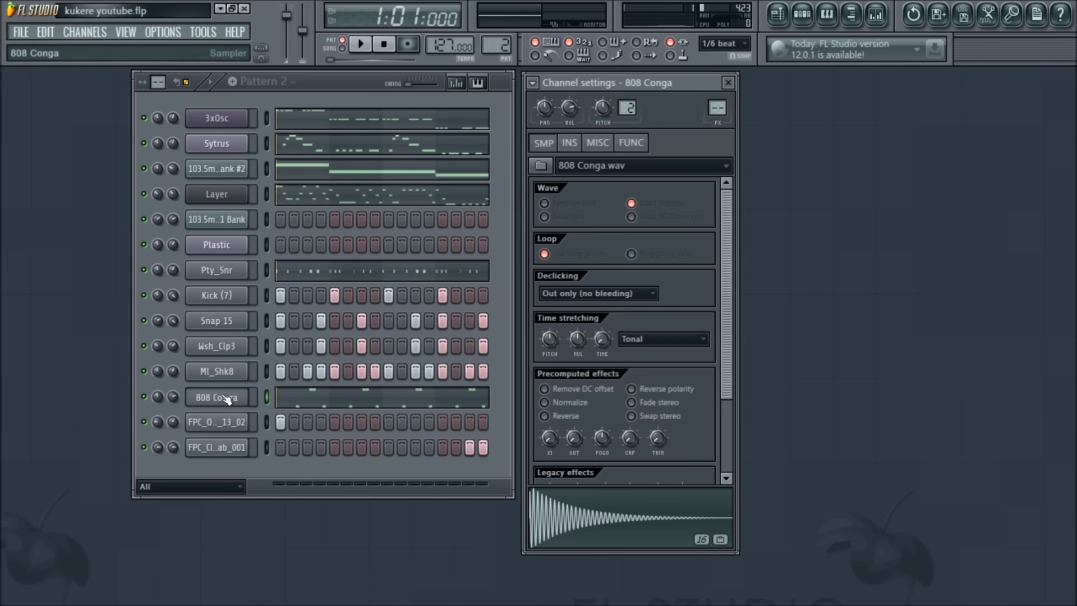
pyautogui.click(575, 510)
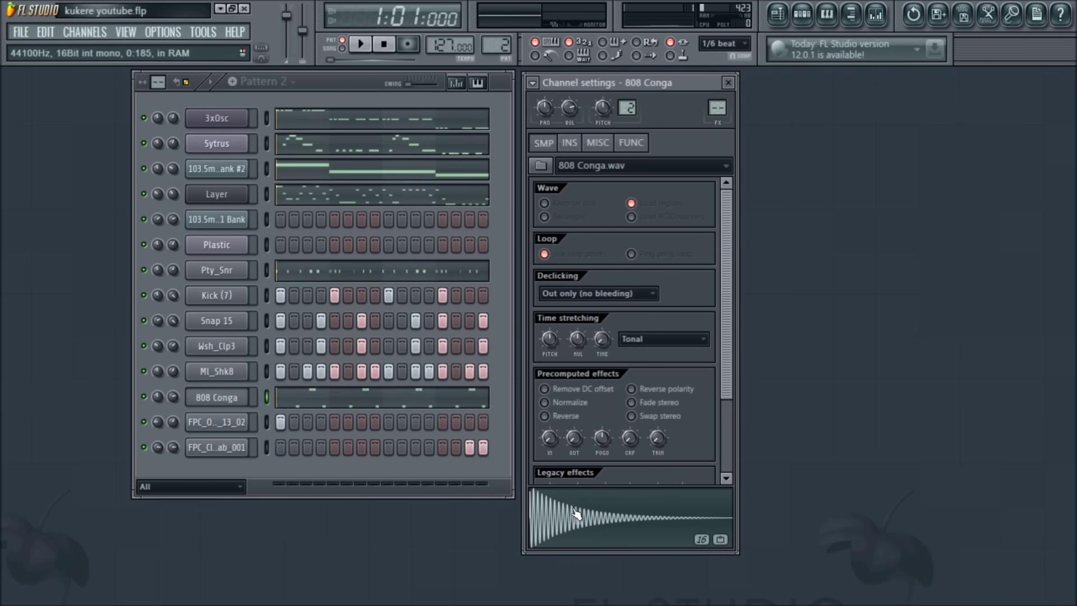
pyautogui.click(569, 143)
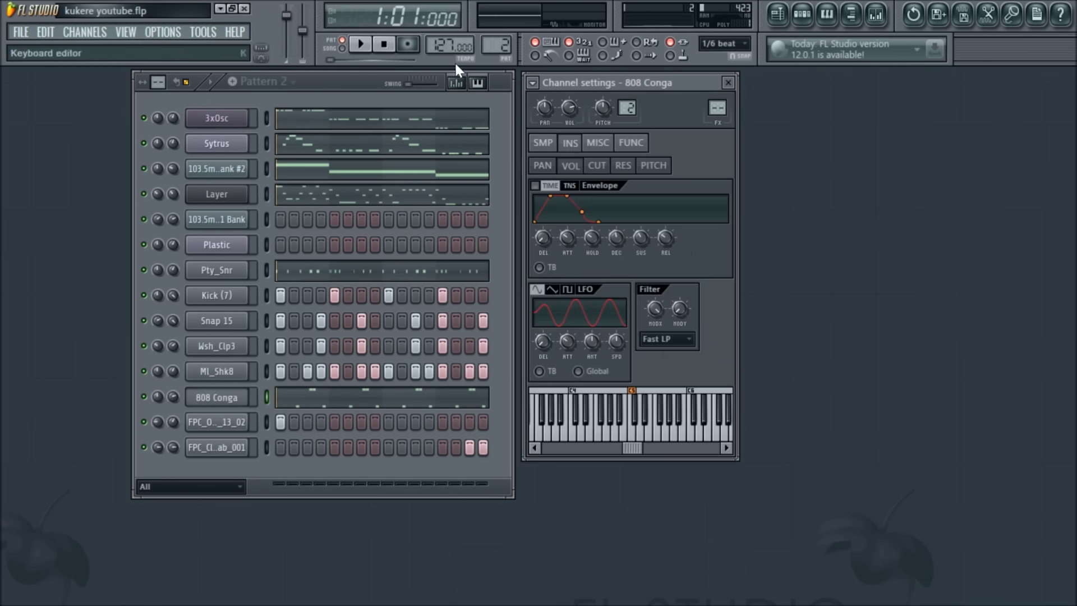
# Step: Inspect the 808 Conga notes in the piano roll and audition its pitches on the keyboard
pyautogui.click(304, 398)
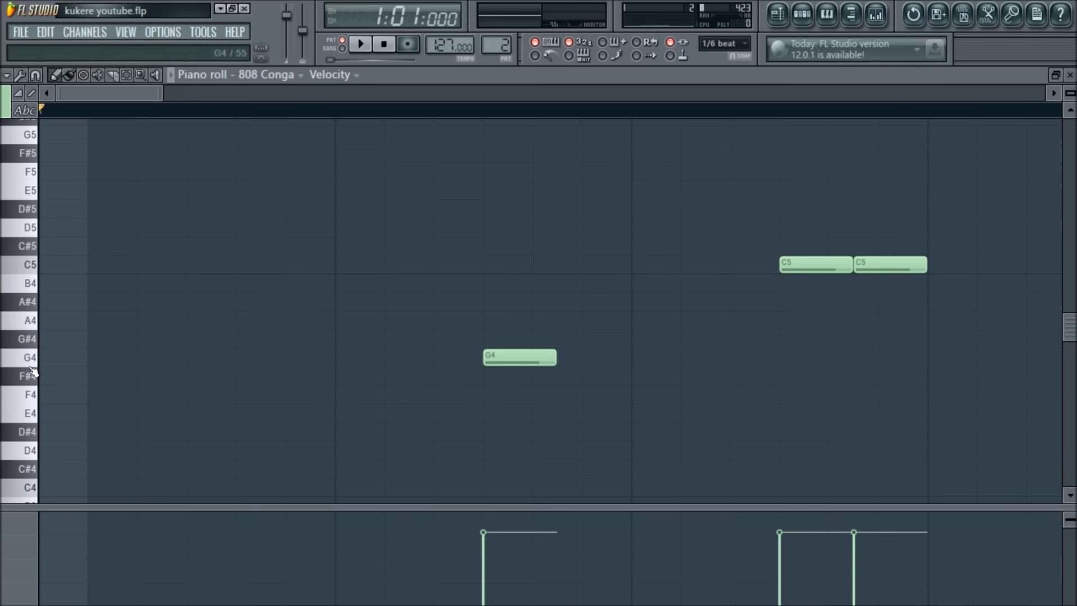
pyautogui.click(25, 282)
pyautogui.click(25, 282)
pyautogui.click(25, 280)
pyautogui.click(26, 280)
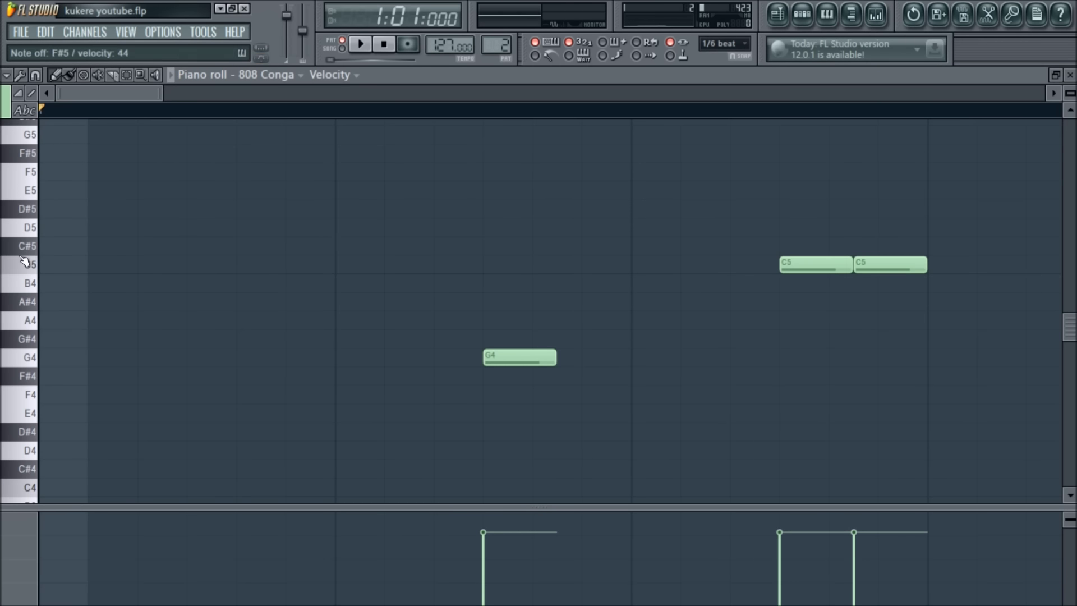
pyautogui.click(1070, 75)
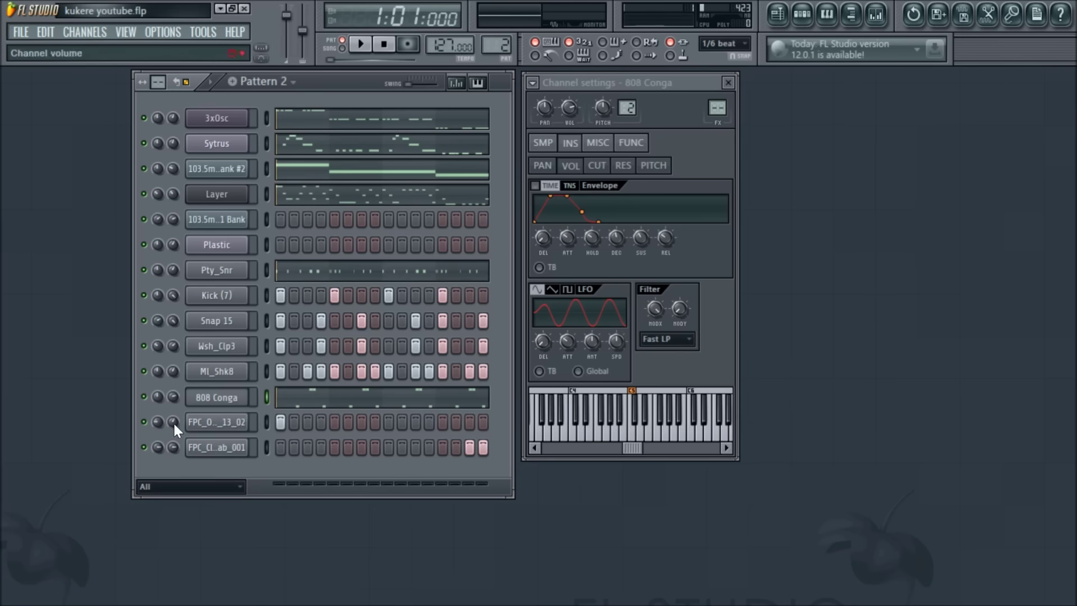
# Step: Solo the 808 Conga channel and play back its piano roll notes across the first two bars
pyautogui.rightClick(146, 398)
pyautogui.click(162, 400)
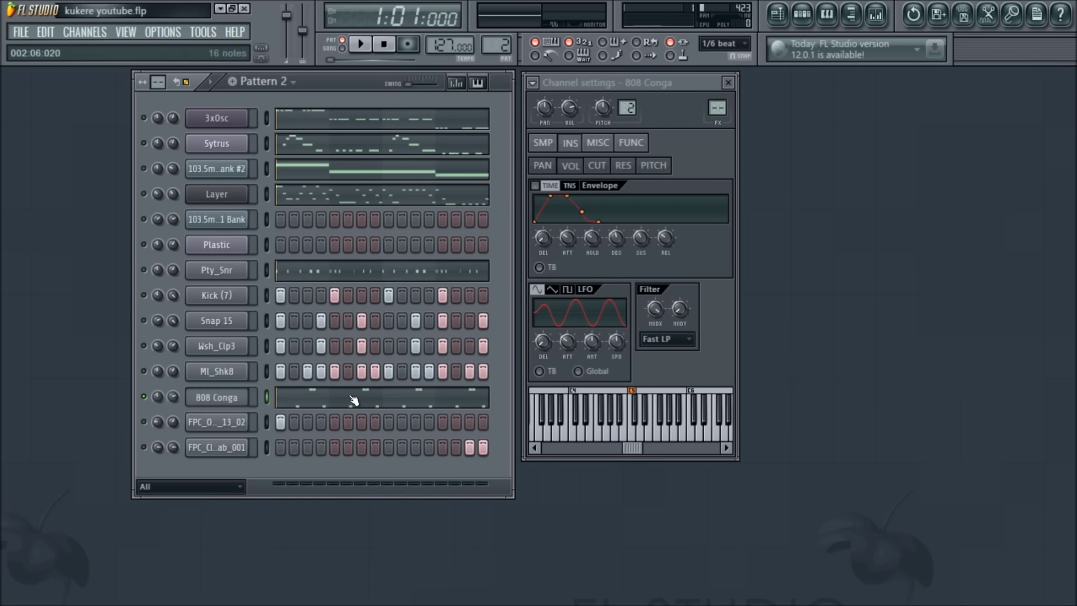
pyautogui.click(352, 398)
pyautogui.moveTo(161, 96); pyautogui.dragTo(338, 92)
pyautogui.press('space')
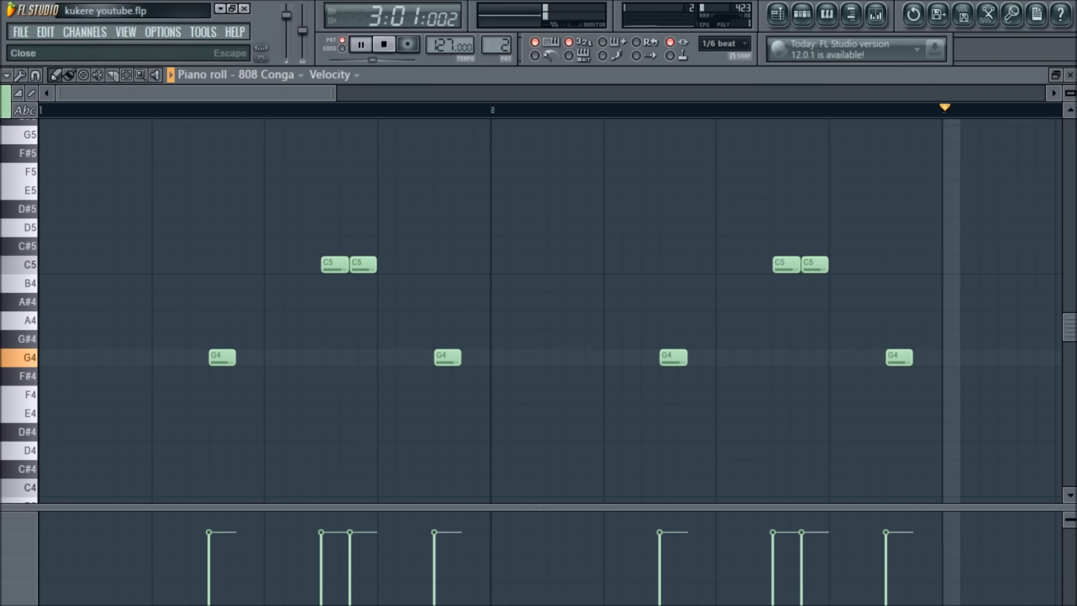
pyautogui.click(1071, 75)
pyautogui.click(373, 51)
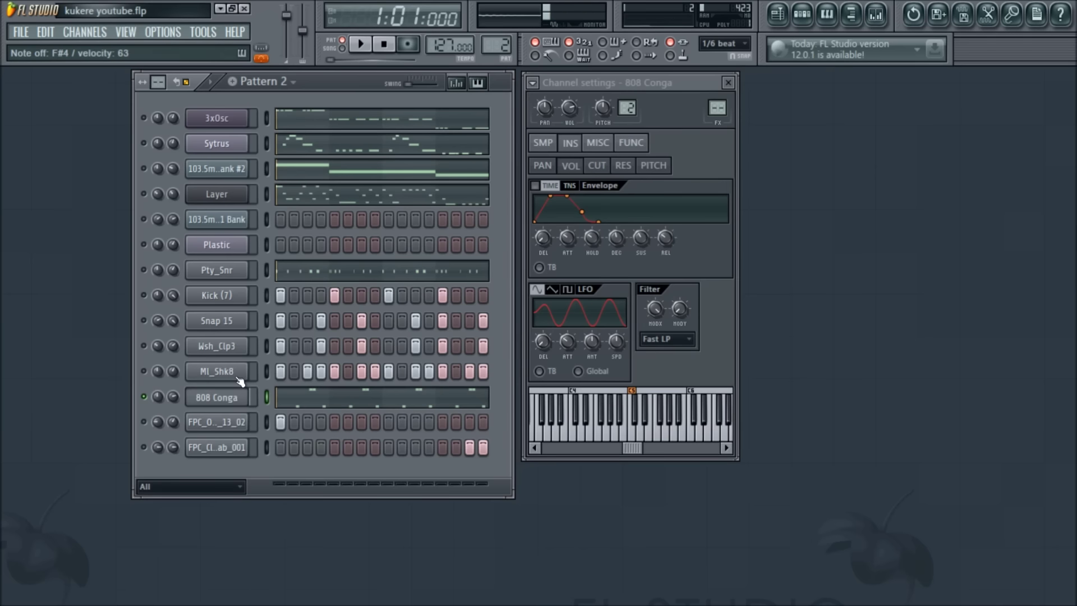
# Step: Solo the Pty_Snr channel and examine its sample settings and piano roll notes
pyautogui.rightClick(145, 270)
pyautogui.click(209, 276)
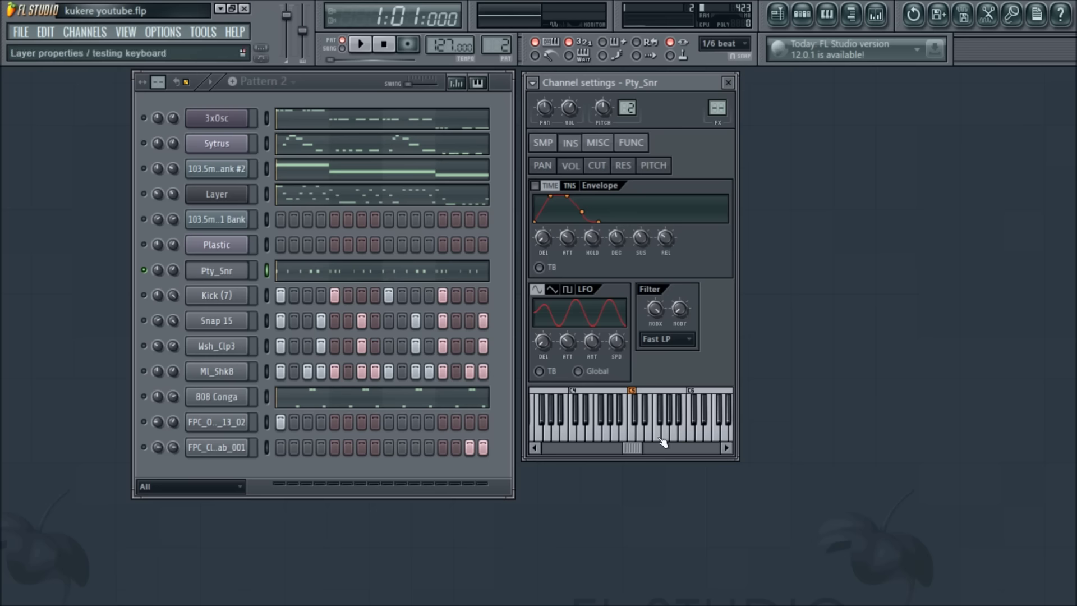
pyautogui.click(543, 142)
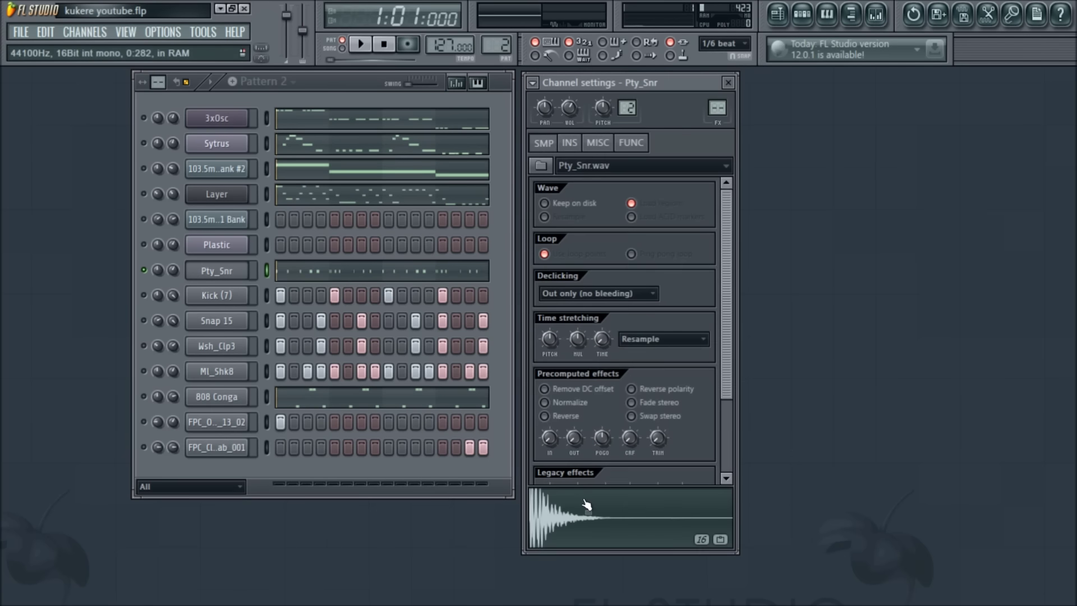
pyautogui.click(378, 269)
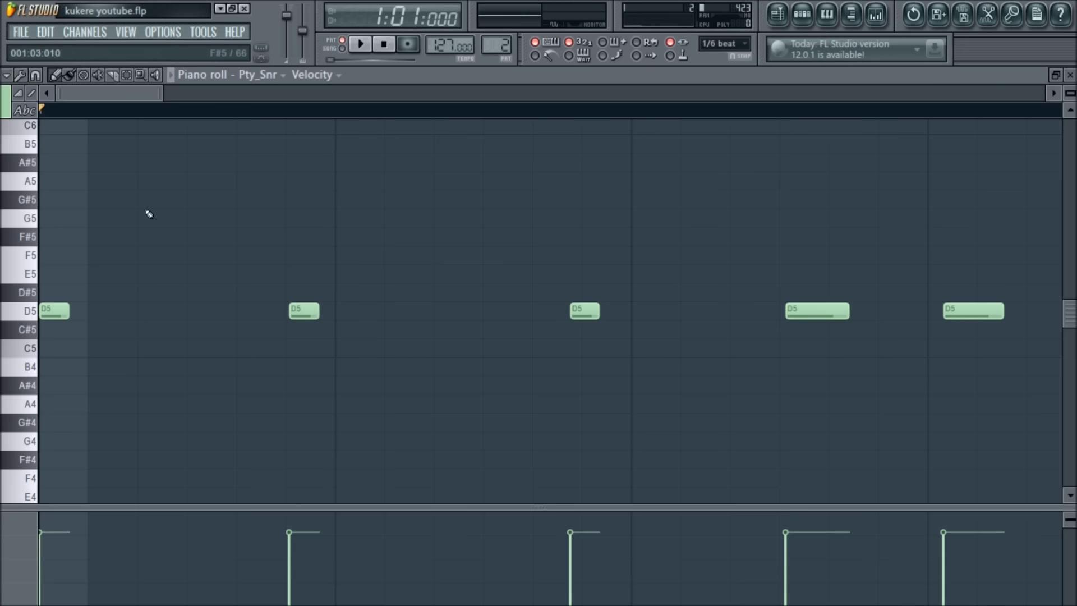
pyautogui.moveTo(159, 93); pyautogui.dragTo(331, 93)
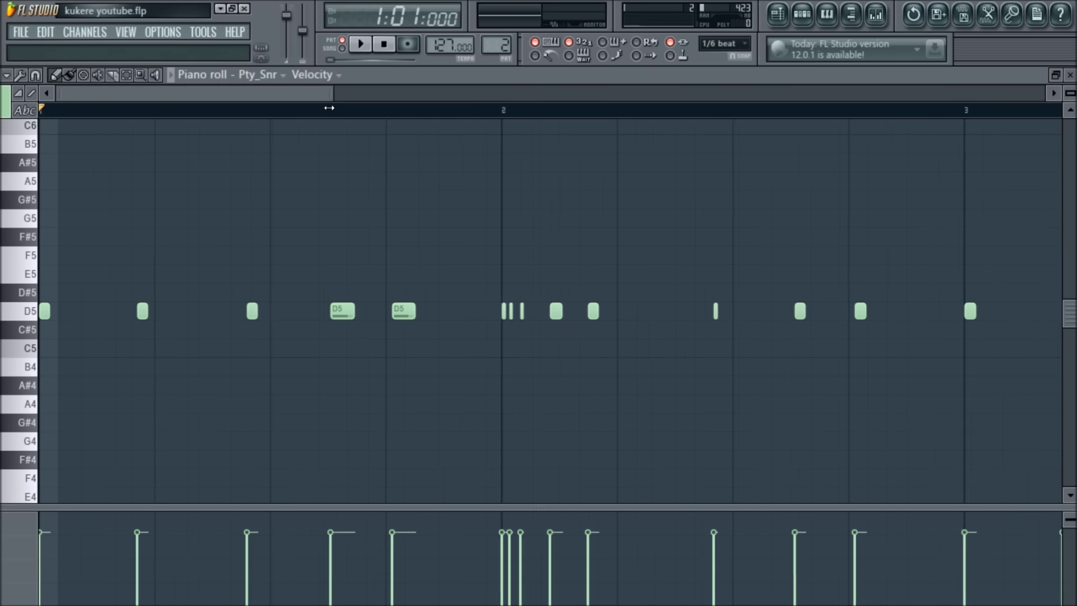
pyautogui.click(1070, 75)
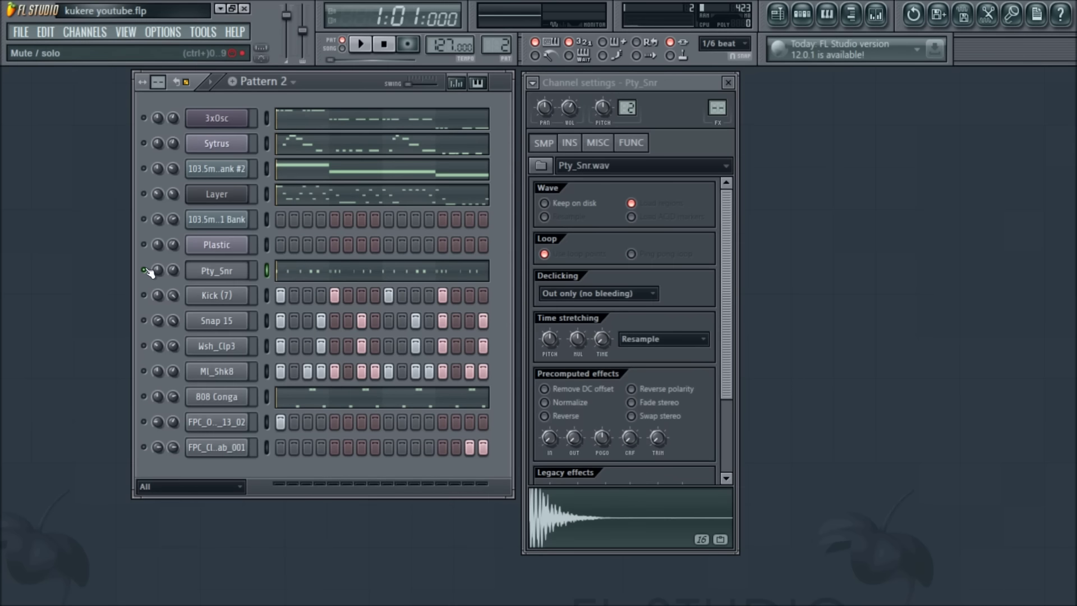
# Step: Play back the soloed Pty_Snr part in the piano roll with all four bars in view, and stop playback
pyautogui.click(364, 272)
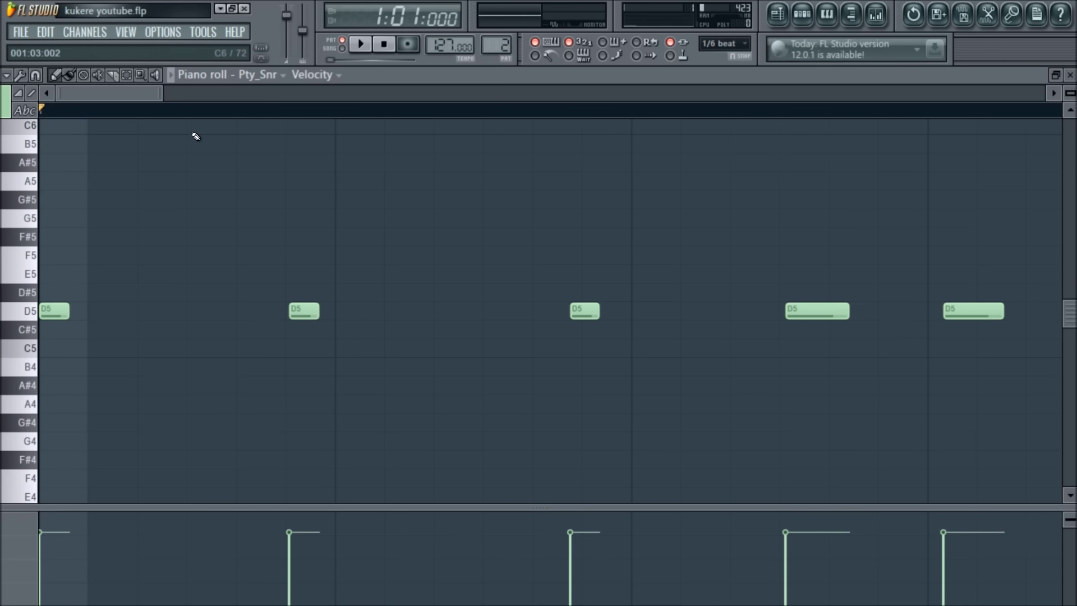
pyautogui.moveTo(159, 93); pyautogui.dragTo(244, 94)
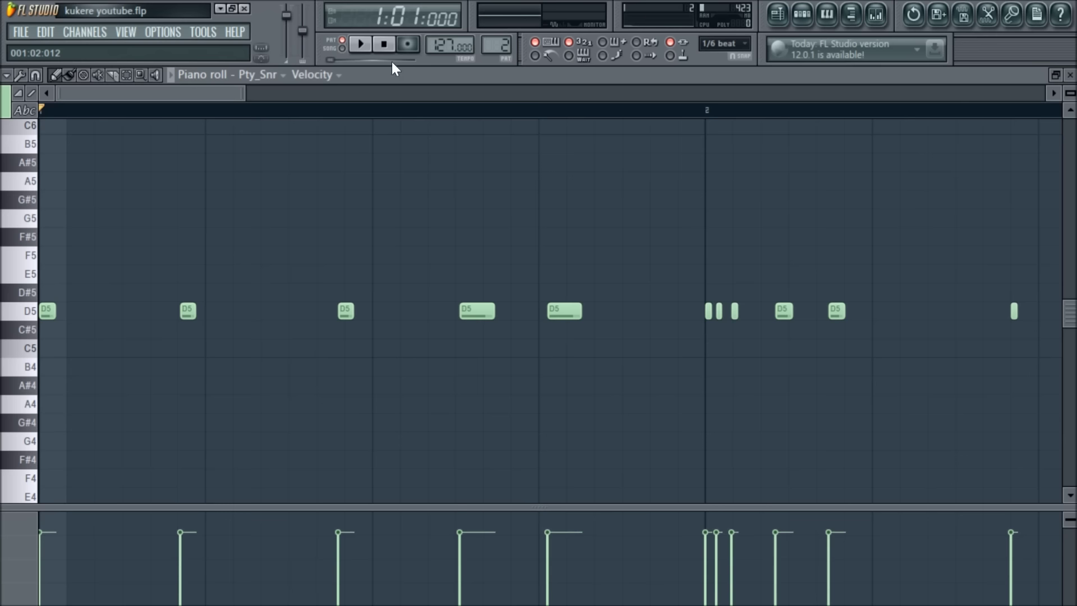
pyautogui.press('space')
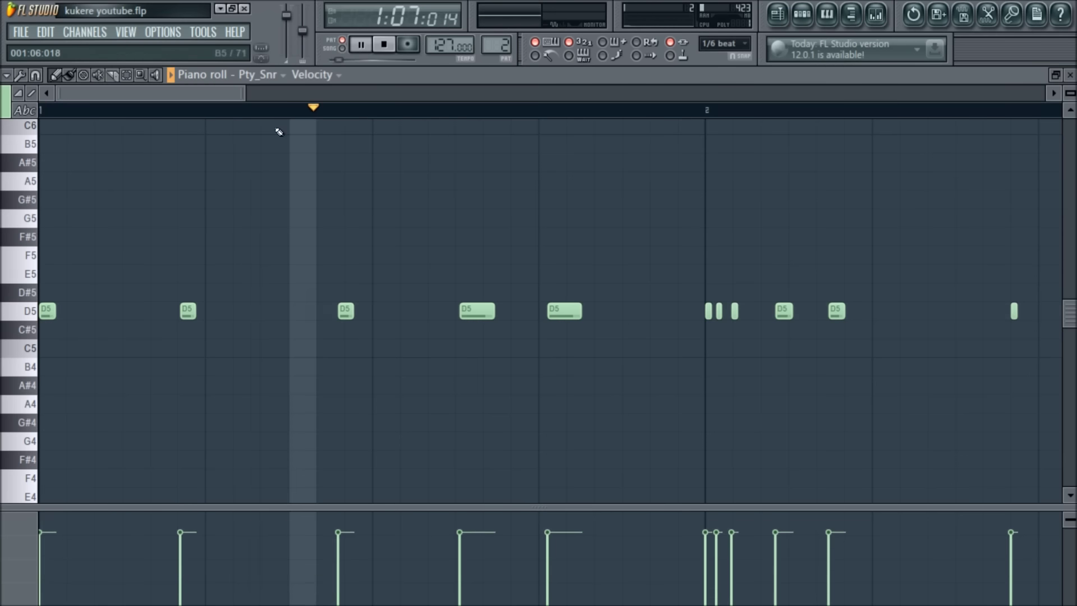
pyautogui.moveTo(245, 93); pyautogui.dragTo(291, 99)
pyautogui.moveTo(221, 90); pyautogui.dragTo(139, 90)
pyautogui.moveTo(289, 94); pyautogui.dragTo(601, 116)
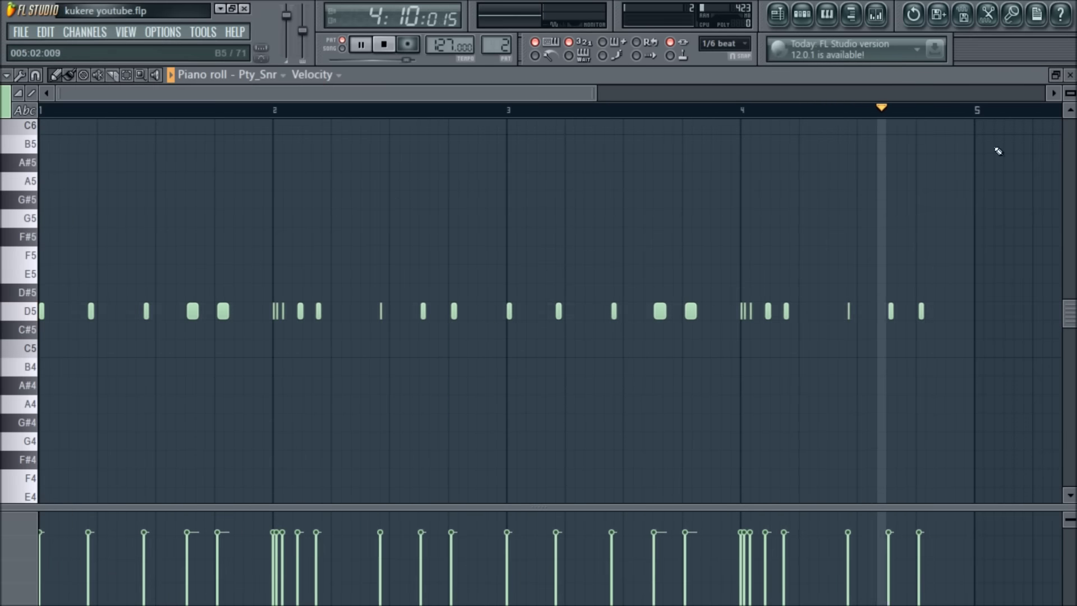
pyautogui.click(1069, 75)
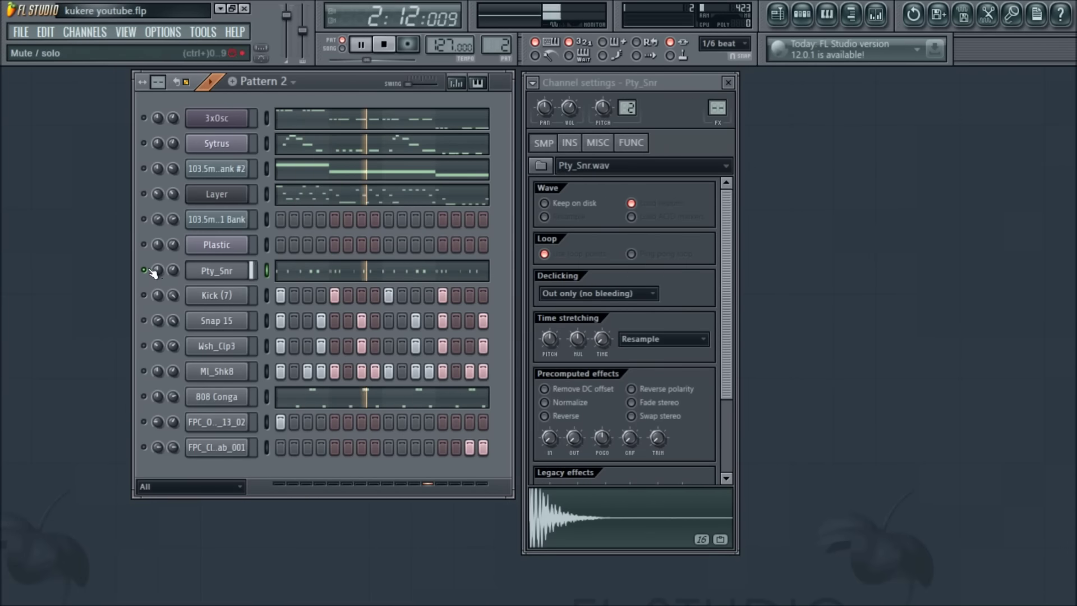
pyautogui.press('space')
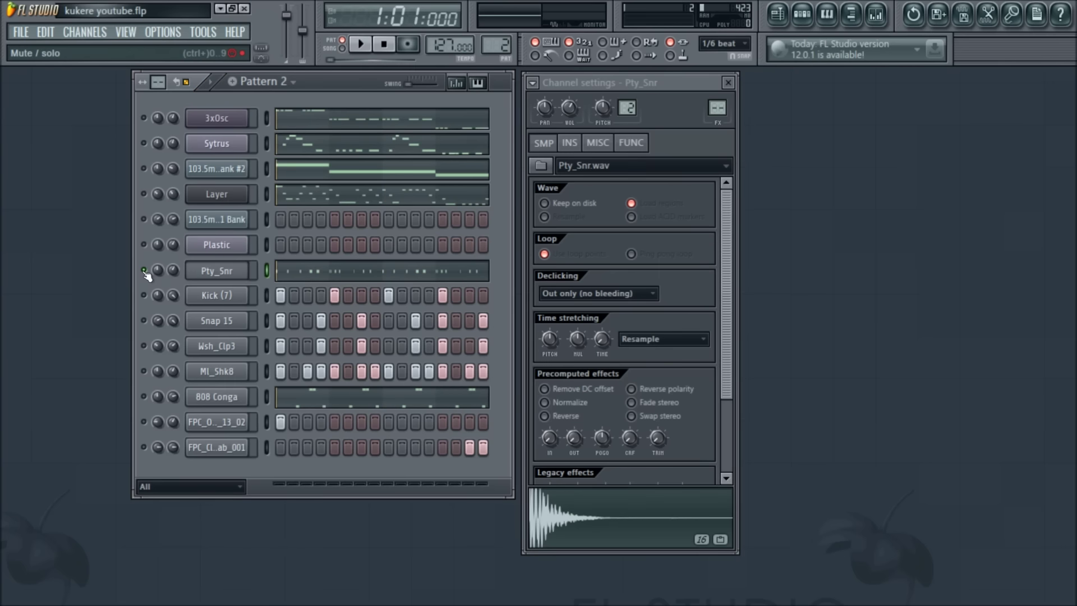
# Step: In Pattern 1, turn all channels back on and place Kick (7) hits on steps 1, 5, 9 and 13
pyautogui.rightClick(144, 271)
pyautogui.click(62, 271)
pyautogui.press('KP_Subtract')
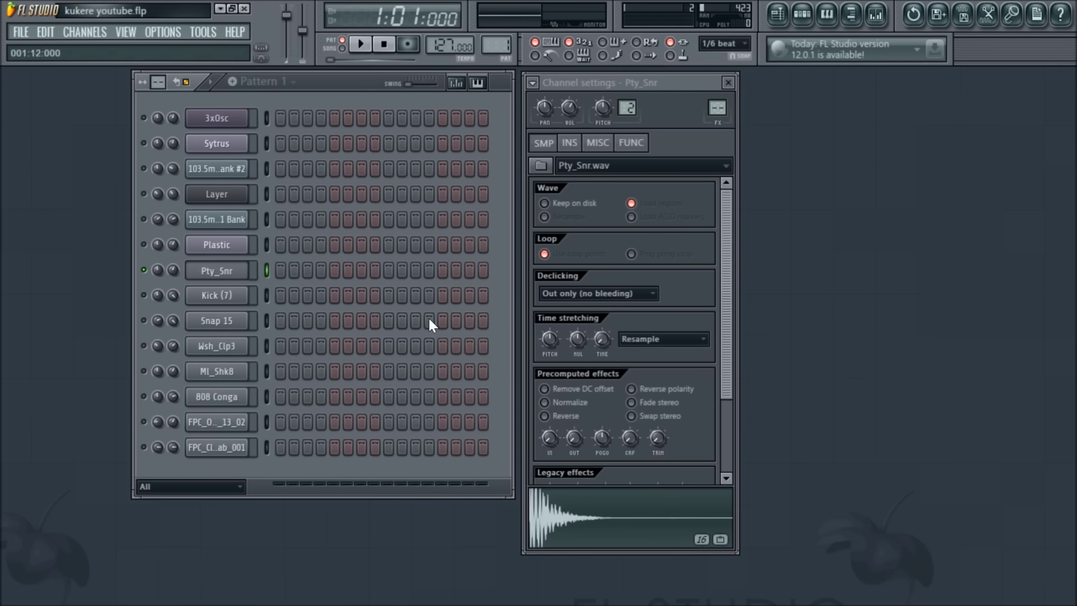
pyautogui.rightClick(143, 271)
pyautogui.click(150, 278)
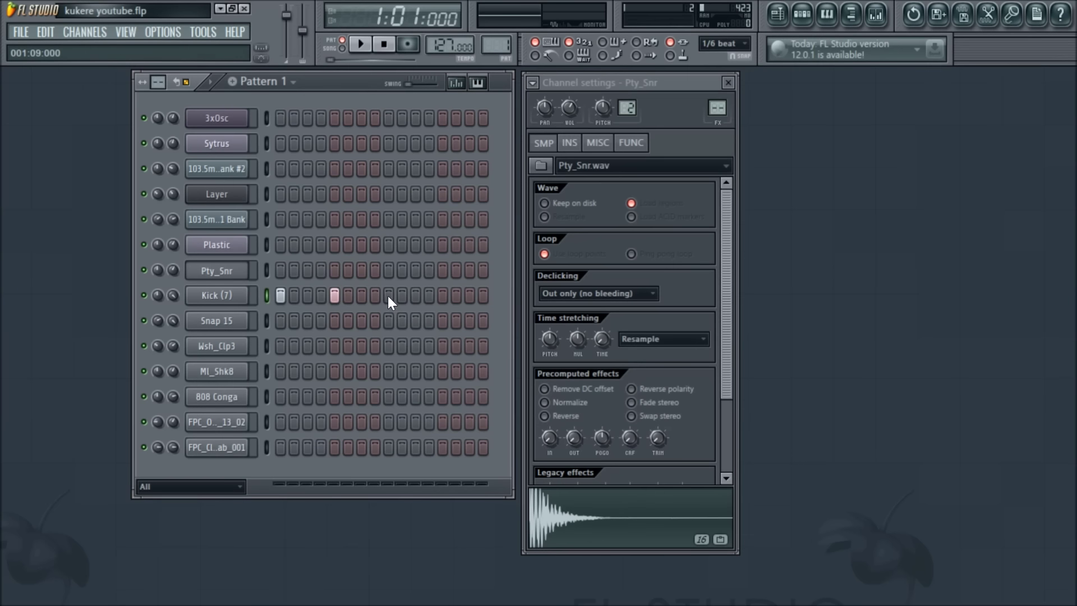
# Step: Listen briefly to the kick rhythm in Pattern 1 and switch back to Pattern 2
pyautogui.press('space')
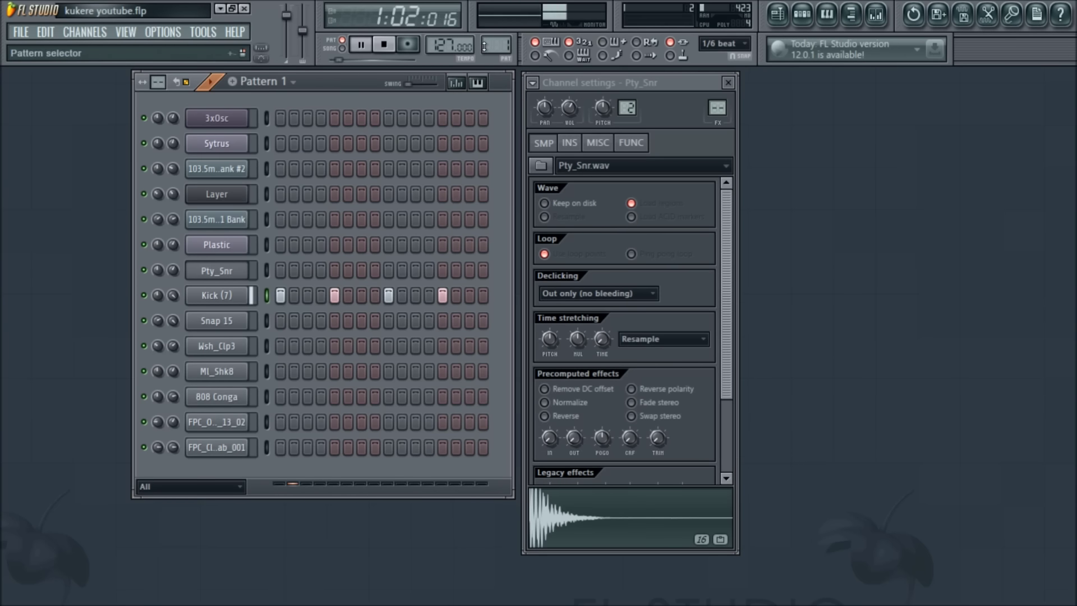
pyautogui.press('space')
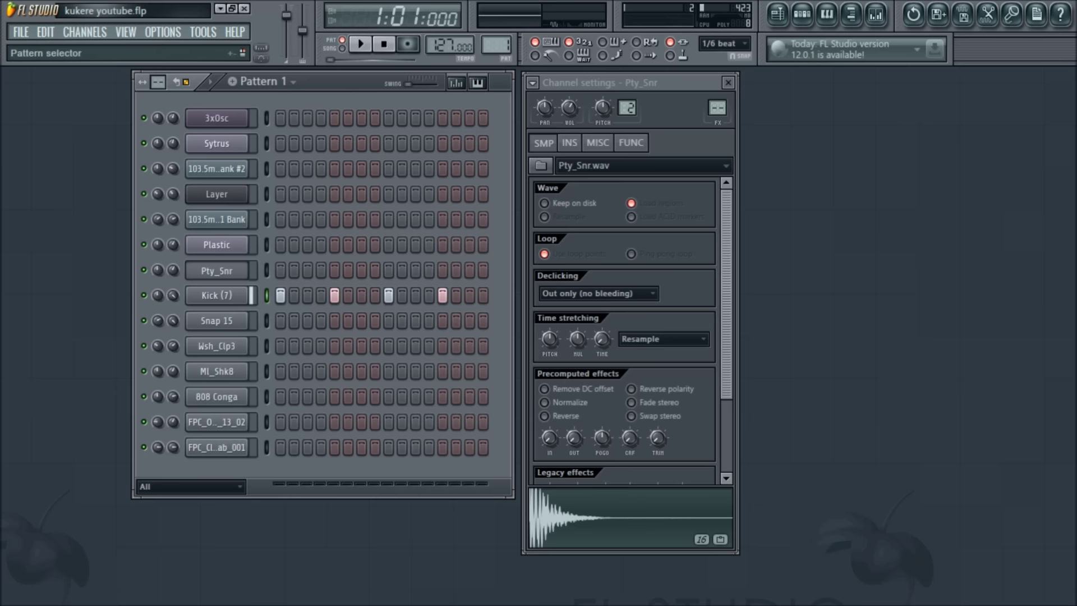
pyautogui.moveTo(486, 47); pyautogui.dragTo(486, 41)
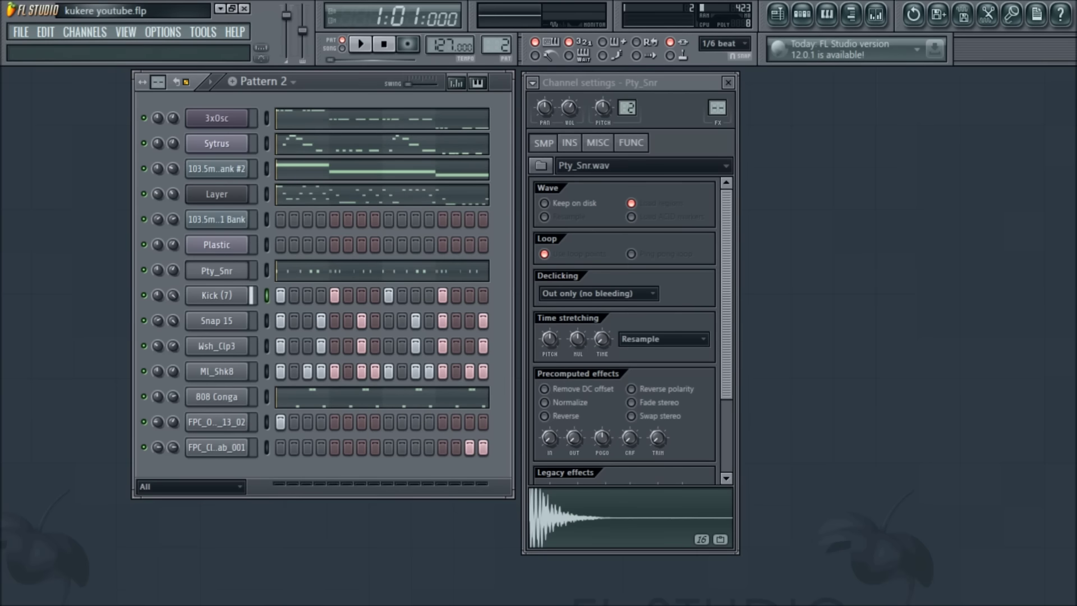
# Step: In Pattern 1, place Snap 15 and Wsh_Clp3 hits on steps 1, 4, 7, 11, 13 and 16, and start playback
pyautogui.moveTo(486, 42); pyautogui.dragTo(487, 46)
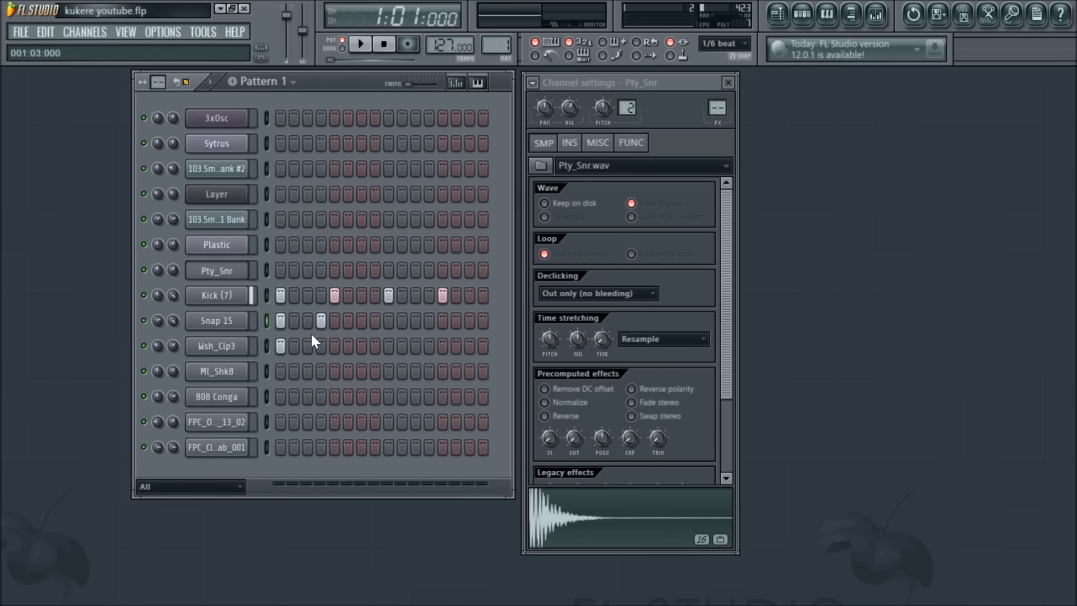
pyautogui.click(361, 346)
pyautogui.click(361, 320)
pyautogui.press('space')
pyautogui.press('space')
pyautogui.click(415, 321)
pyautogui.click(415, 345)
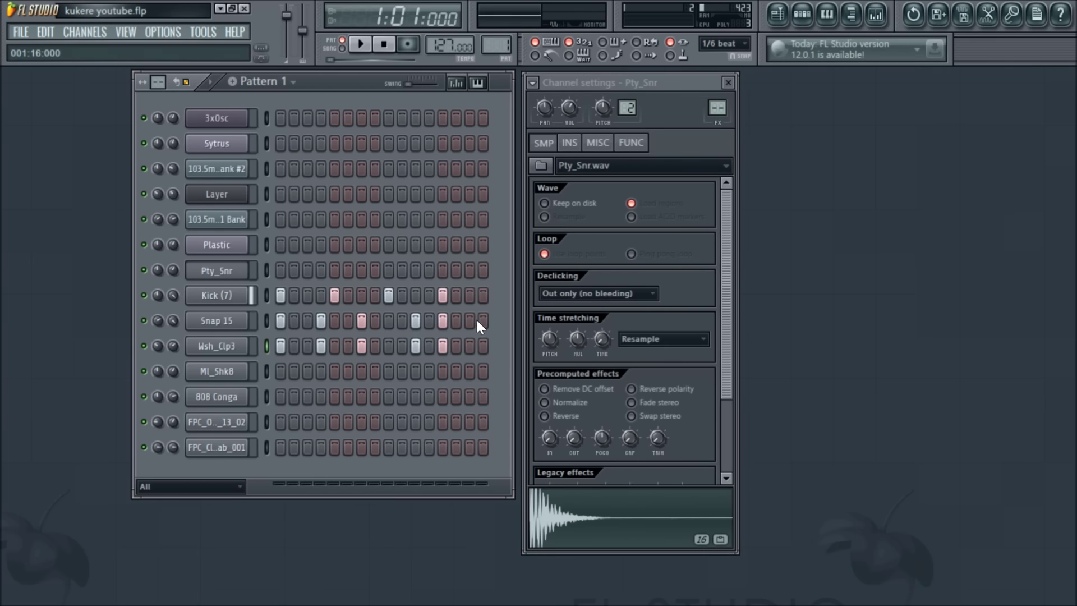
pyautogui.click(482, 345)
pyautogui.press('space')
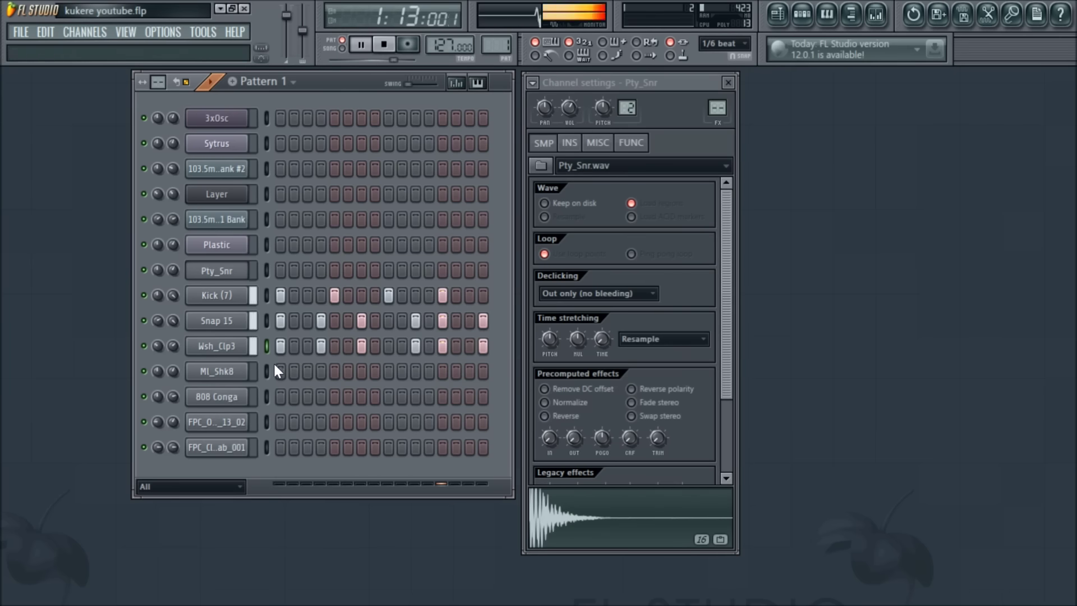
# Step: Check the Ml_Shk8 sample and place its hits on steps 1, 3, 4, 5, 7, 8, 9, 11, 12, 13, 15 and 16
pyautogui.click(240, 376)
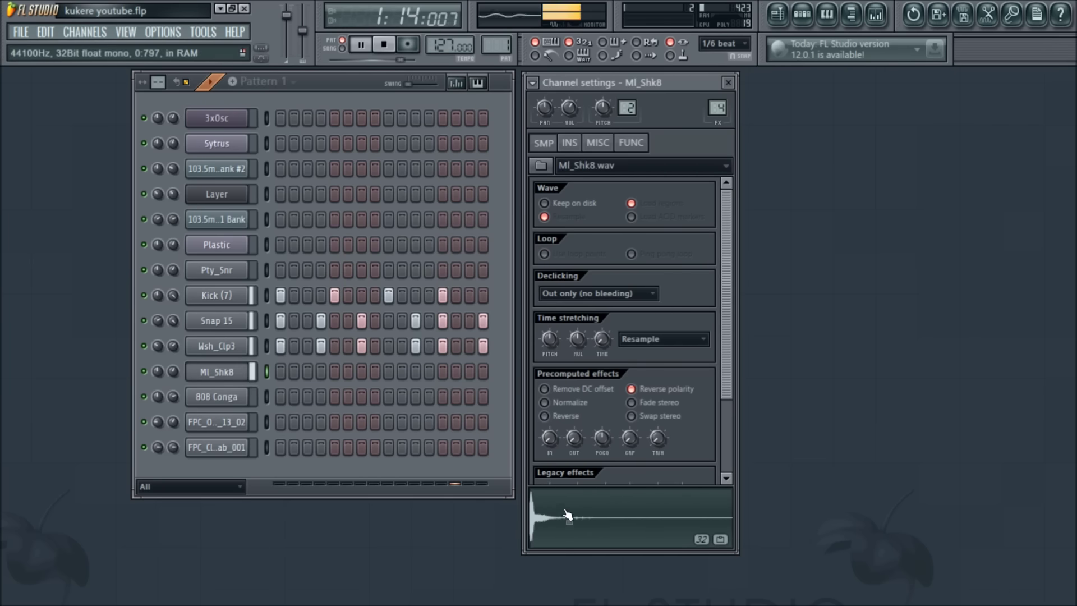
pyautogui.click(281, 371)
pyautogui.click(307, 372)
pyautogui.click(321, 372)
pyautogui.click(334, 372)
pyautogui.click(361, 372)
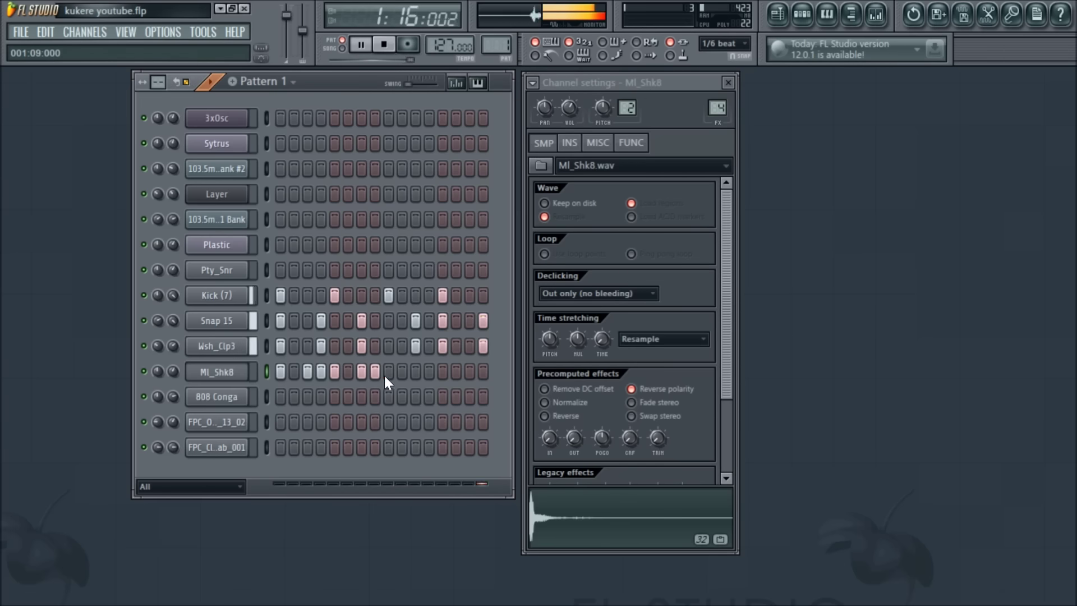
pyautogui.click(415, 371)
pyautogui.click(429, 372)
pyautogui.click(442, 371)
pyautogui.click(469, 371)
pyautogui.click(482, 371)
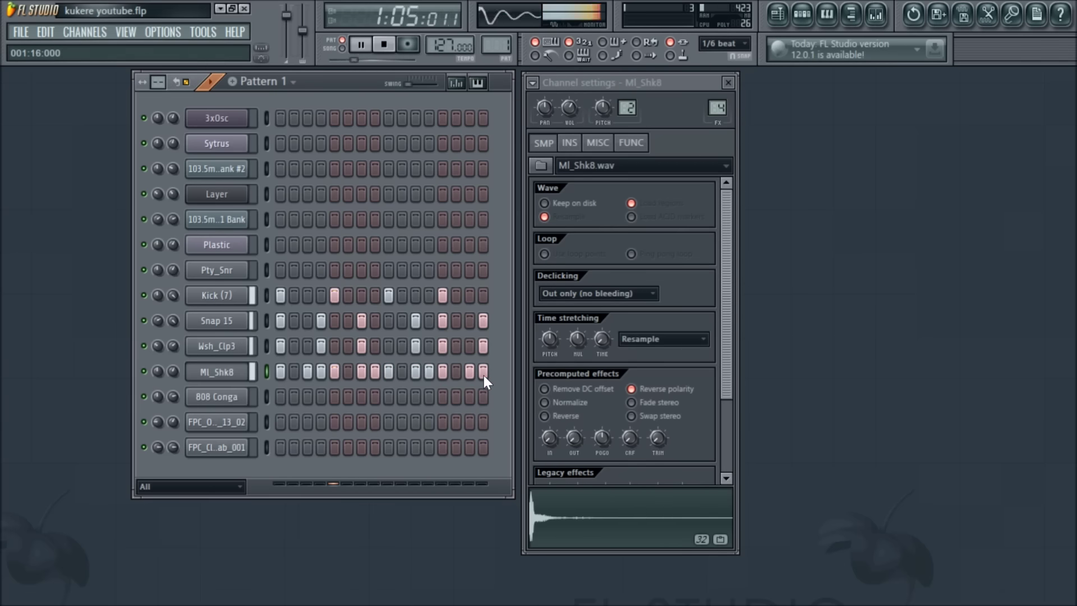
# Step: Copy the 808 Conga notes from Pattern 2 into Pattern 1 and check them in the piano roll
pyautogui.click(266, 396)
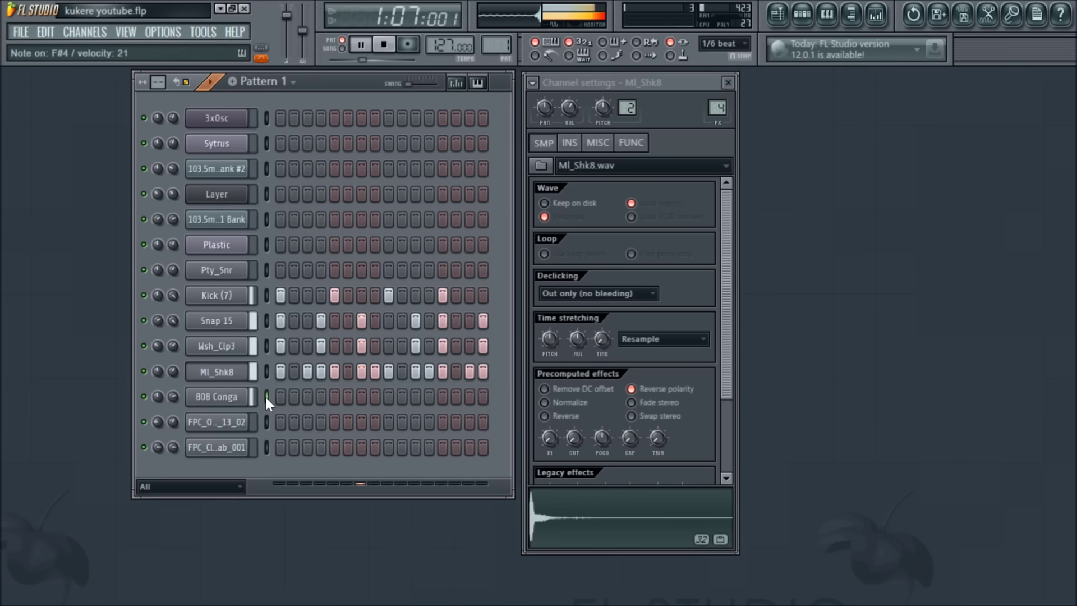
pyautogui.press('space')
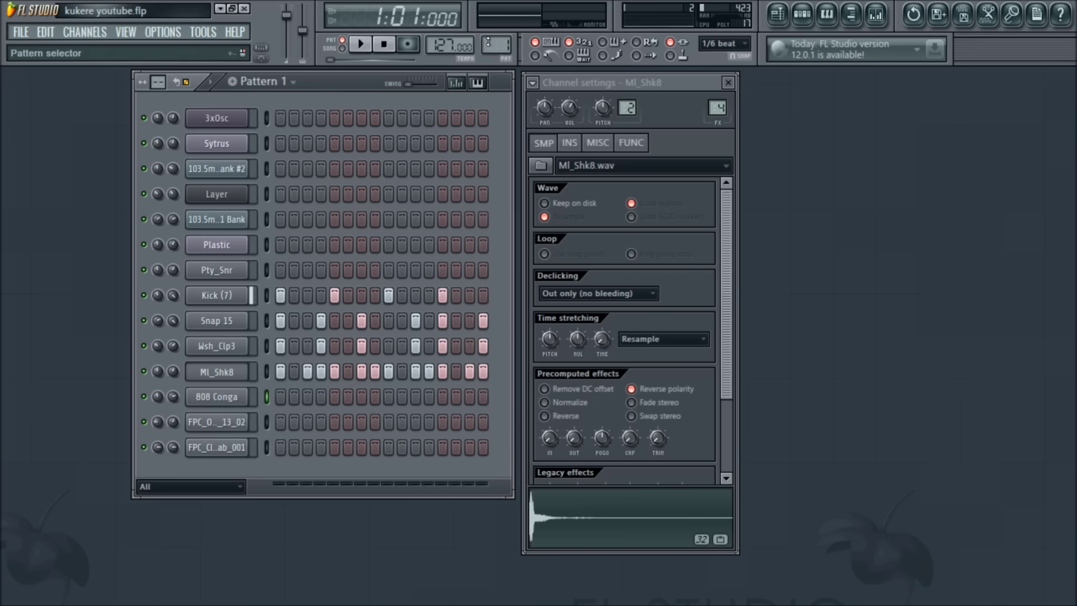
pyautogui.moveTo(497, 46); pyautogui.dragTo(496, 40)
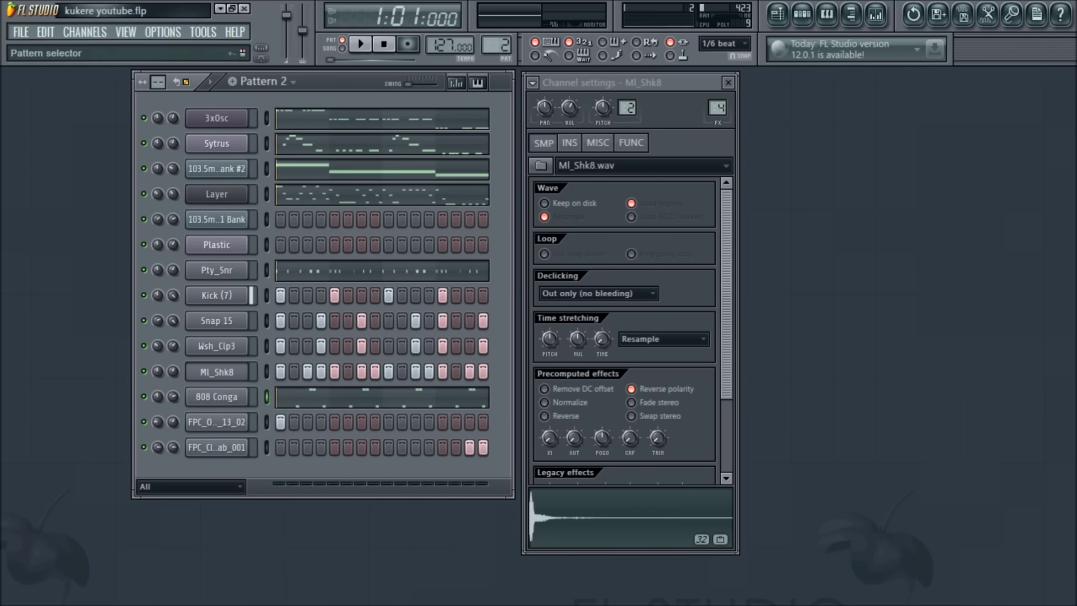
pyautogui.scroll(-1, 496, 45)
pyautogui.doubleClick(314, 397)
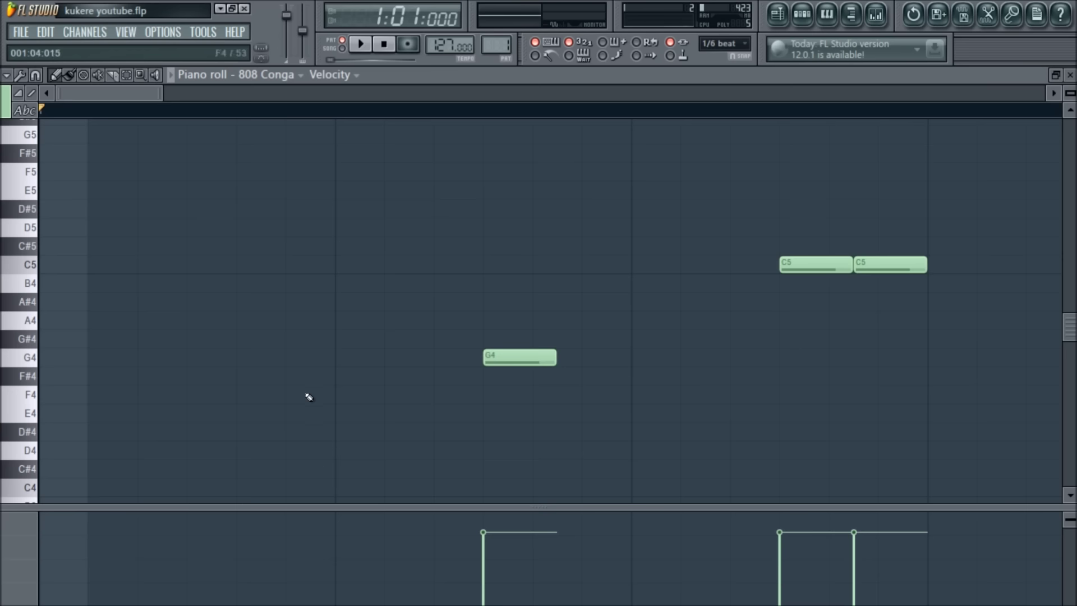
pyautogui.press('space')
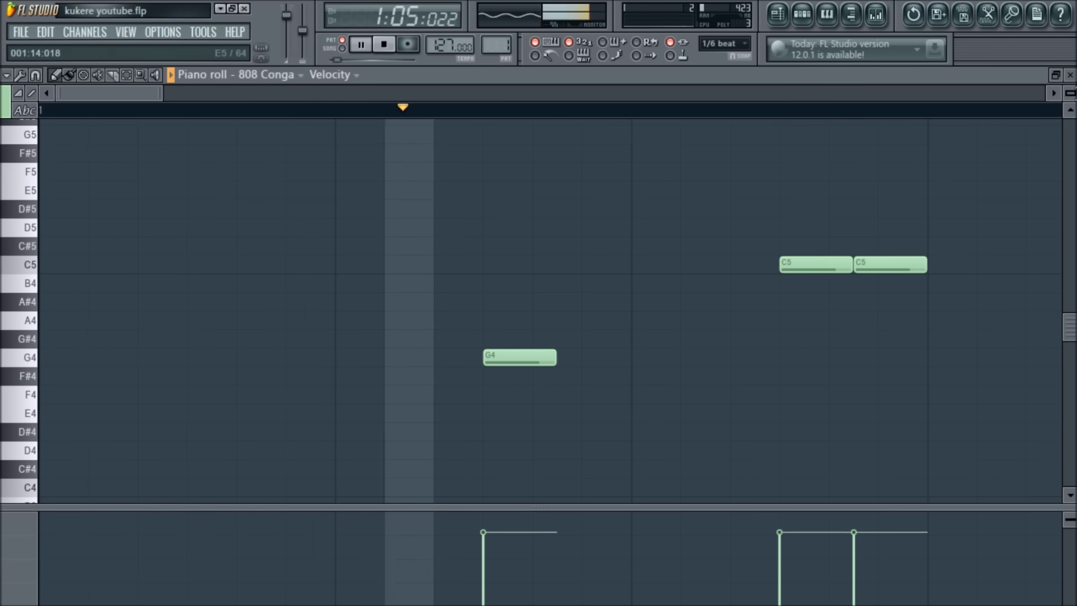
pyautogui.click(1070, 76)
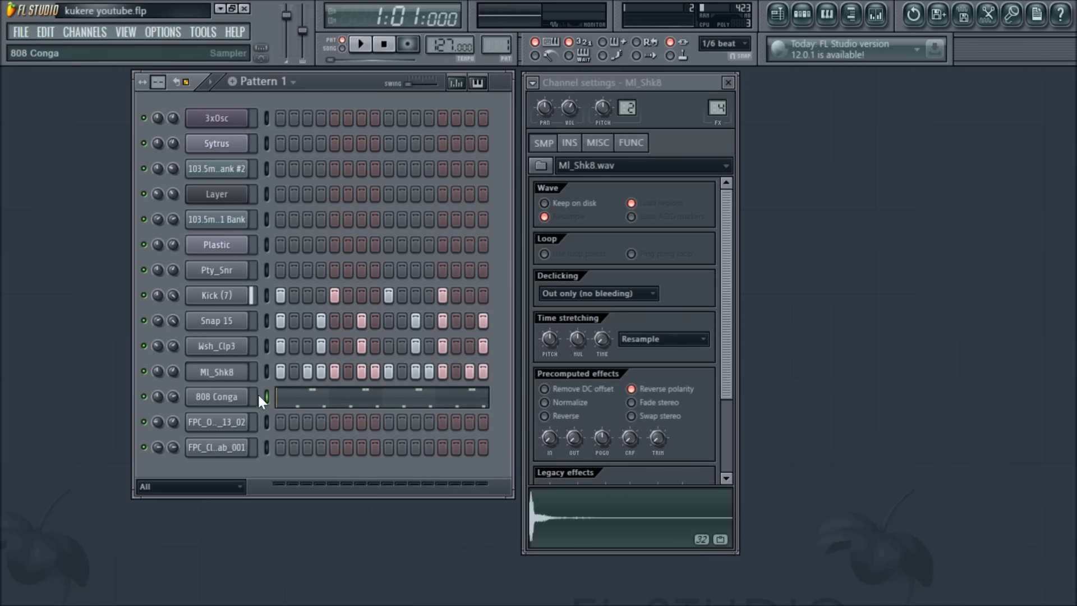
# Step: Compare the beat with the 808 Conga muted and unmuted, and review its notes in the piano roll
pyautogui.click(315, 397)
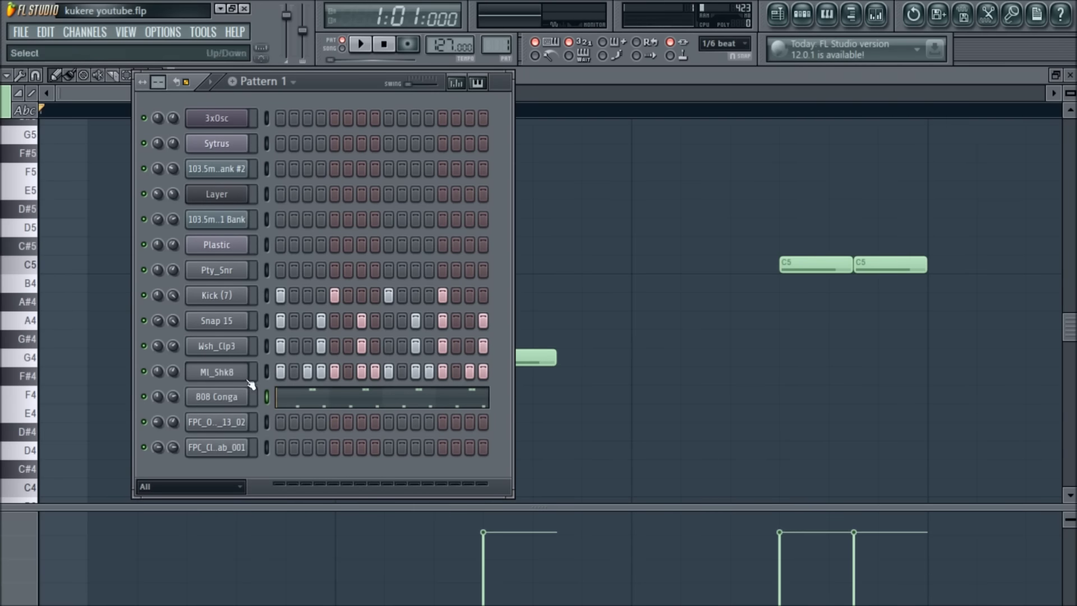
pyautogui.click(146, 399)
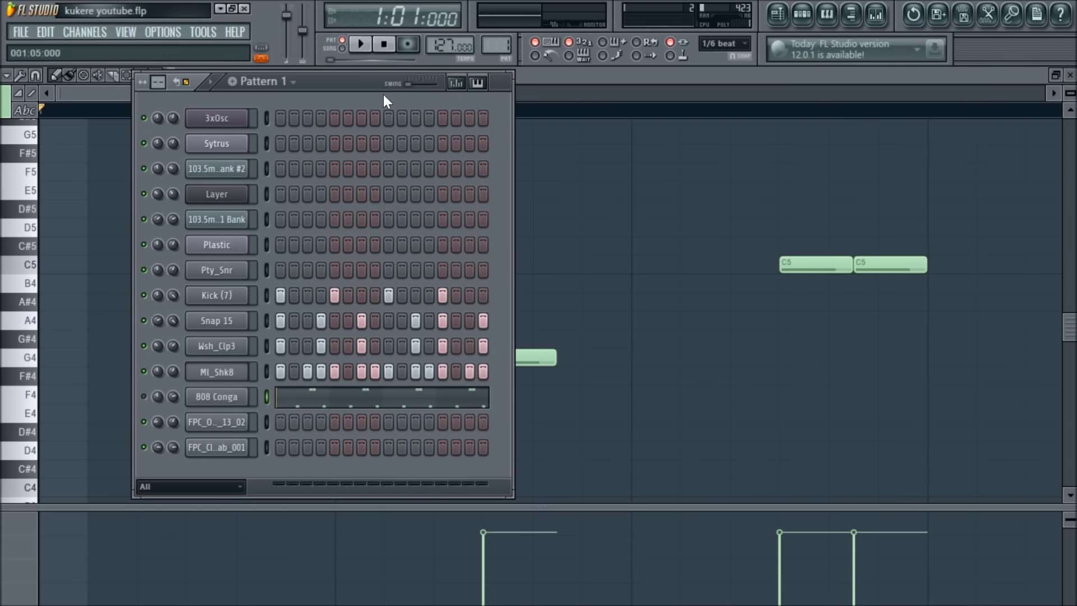
pyautogui.click(372, 49)
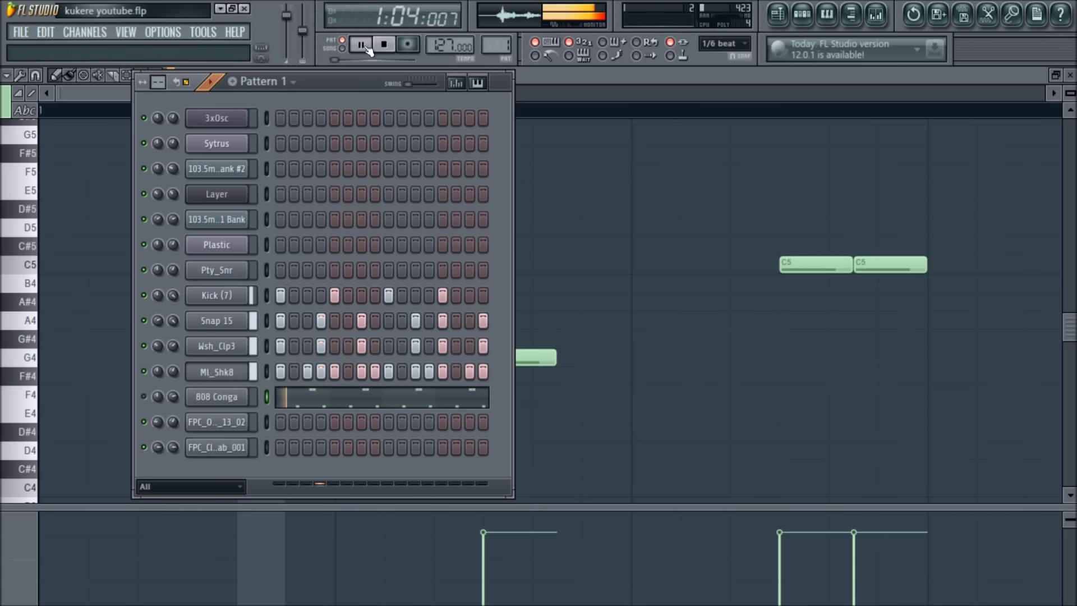
pyautogui.click(365, 53)
pyautogui.click(363, 50)
pyautogui.click(384, 46)
pyautogui.click(374, 49)
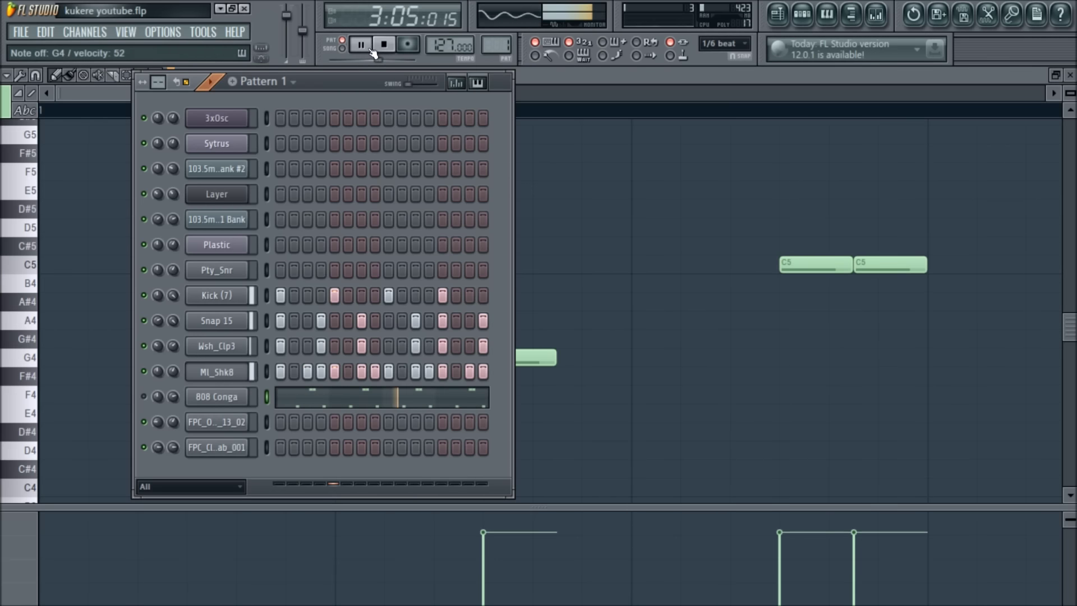
pyautogui.click(388, 47)
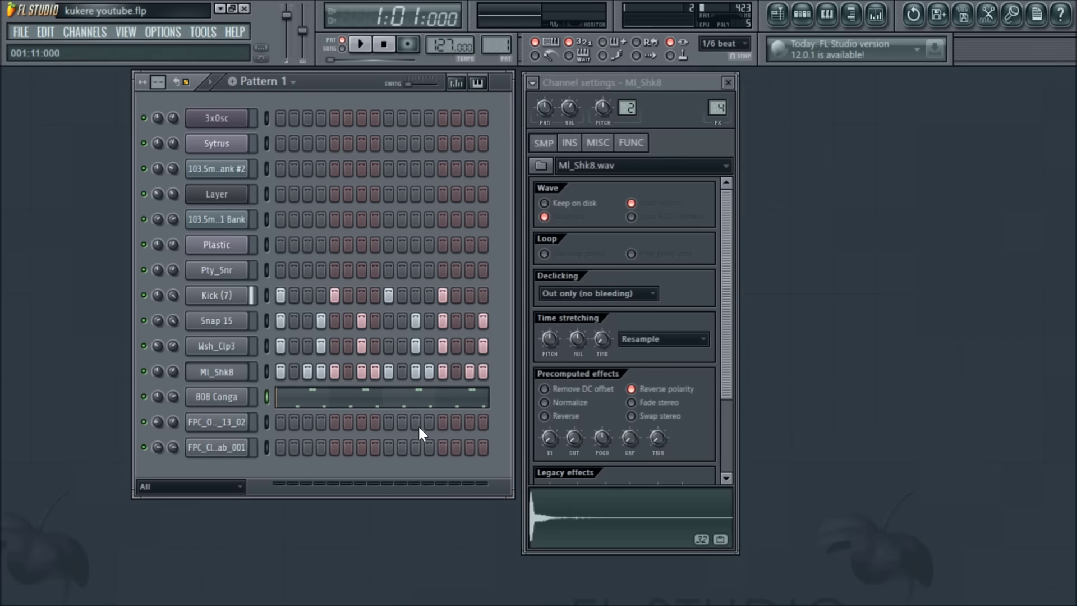
pyautogui.click(419, 399)
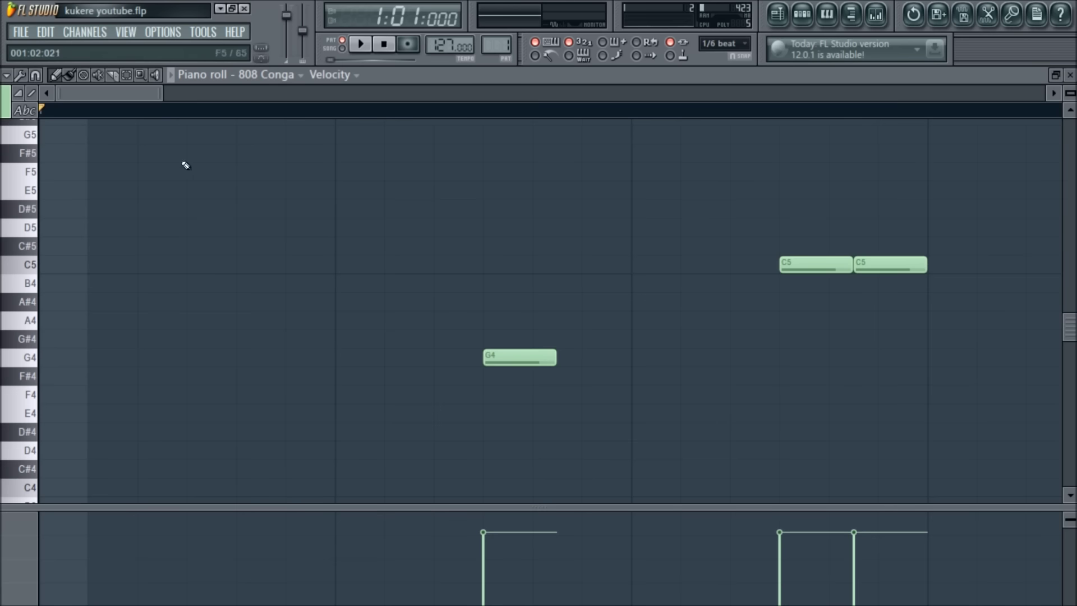
pyautogui.click(1071, 76)
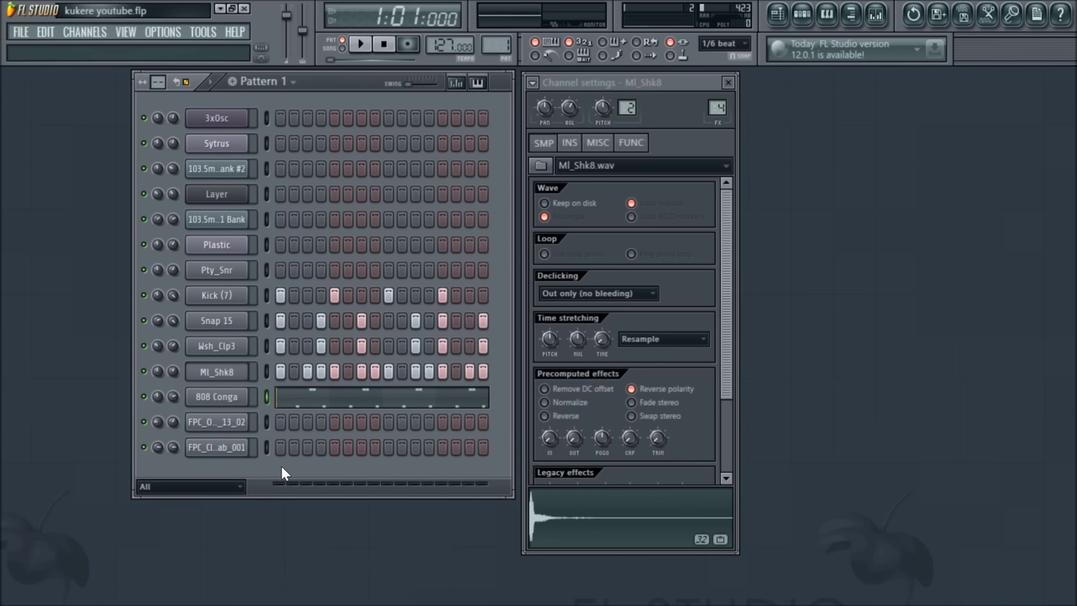
# Step: Preview the FPC_OHH_Greal_13_02 sample, then place its hits on steps 1 and 9 and the FPC clap's hits on steps 13 and 14
pyautogui.press('space')
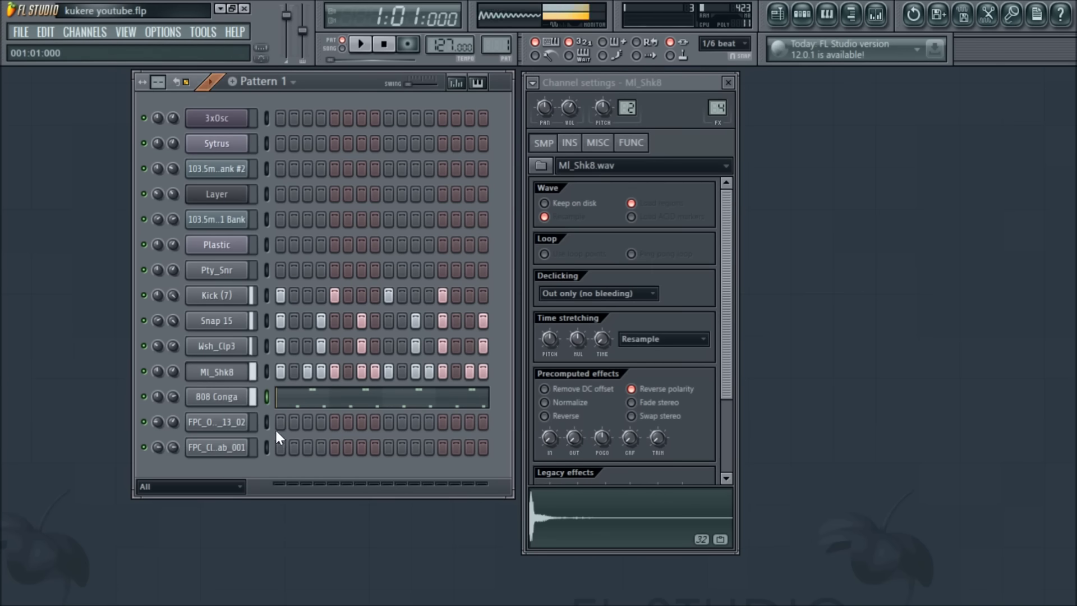
pyautogui.click(227, 423)
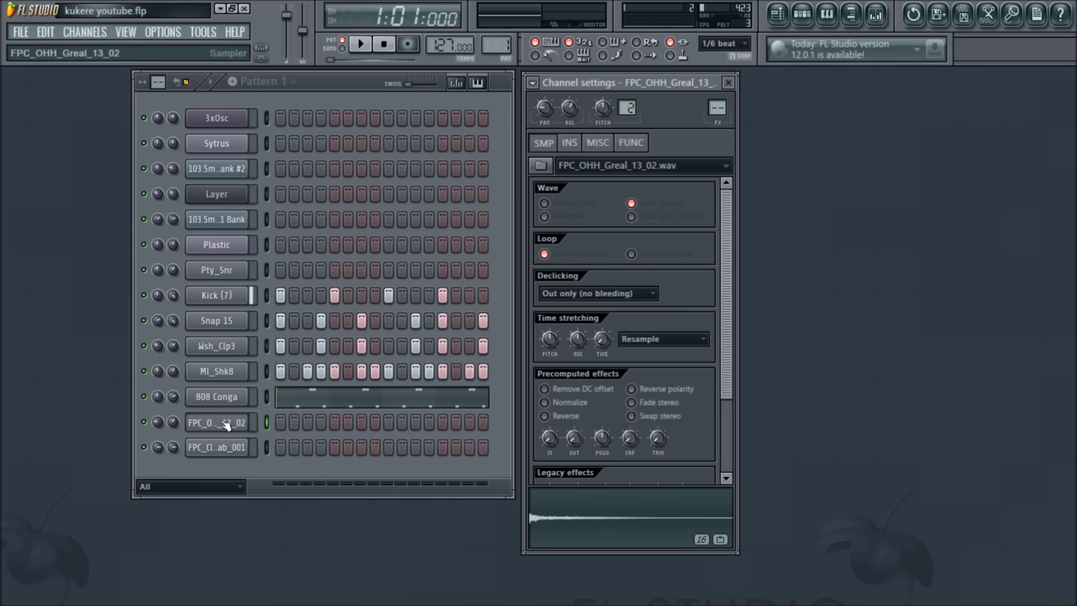
pyautogui.click(571, 539)
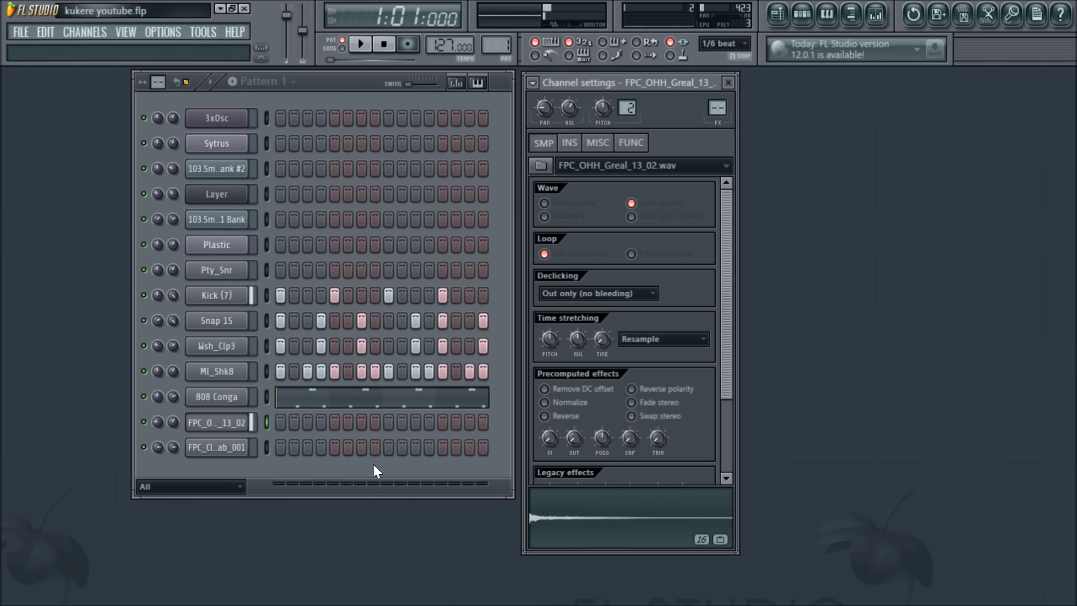
pyautogui.click(280, 422)
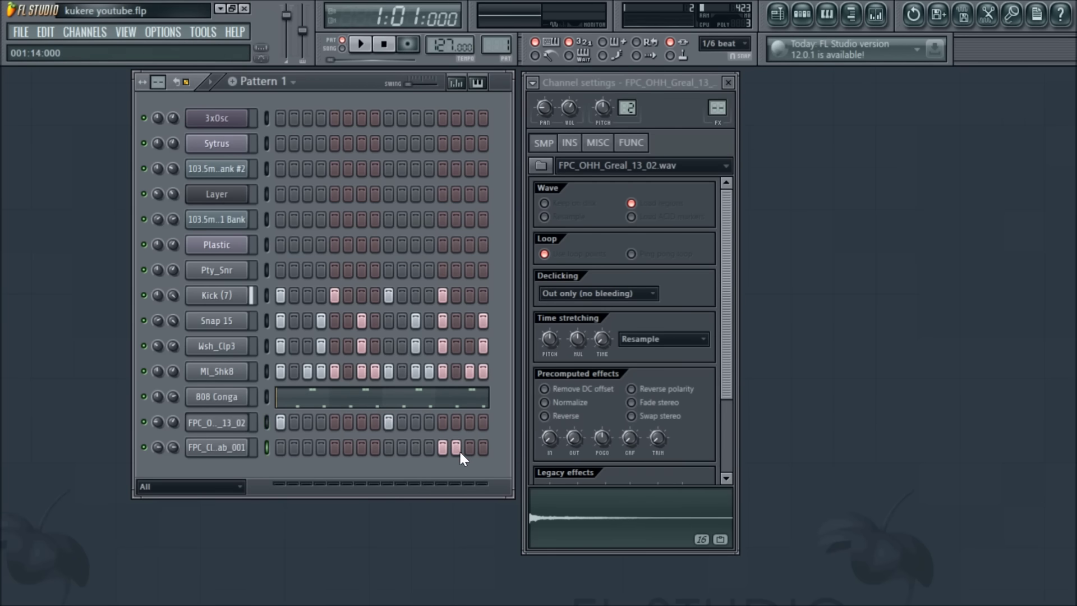
# Step: Play the beat while fine-tuning the FPC_OHH_Greal_13_02 volume, and remove the FPC clap hit from step 14
pyautogui.press('space')
pyautogui.moveTo(174, 423)
pyautogui.mouseDown()
pyautogui.moveTo(173, 445)
pyautogui.moveTo(176, 420)
pyautogui.mouseUp()
pyautogui.press('space')
# Step: Examine the 103.5mg Real Font V2.1 Bank channel's Dry Guitar patch in the soundfont's patch list, and close the list unchanged
pyautogui.click(266, 243)
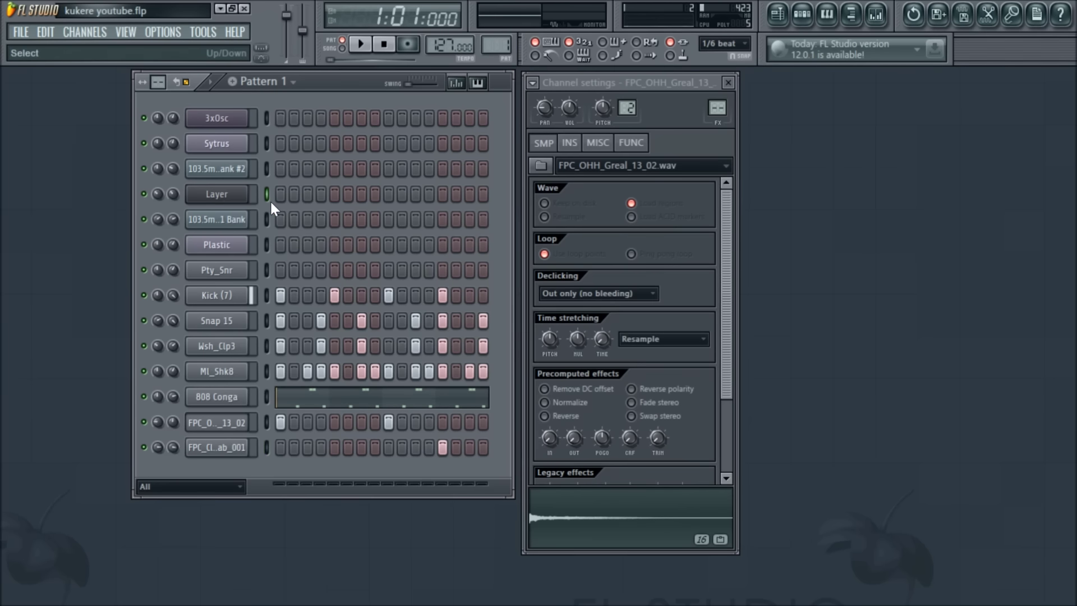
pyautogui.click(266, 218)
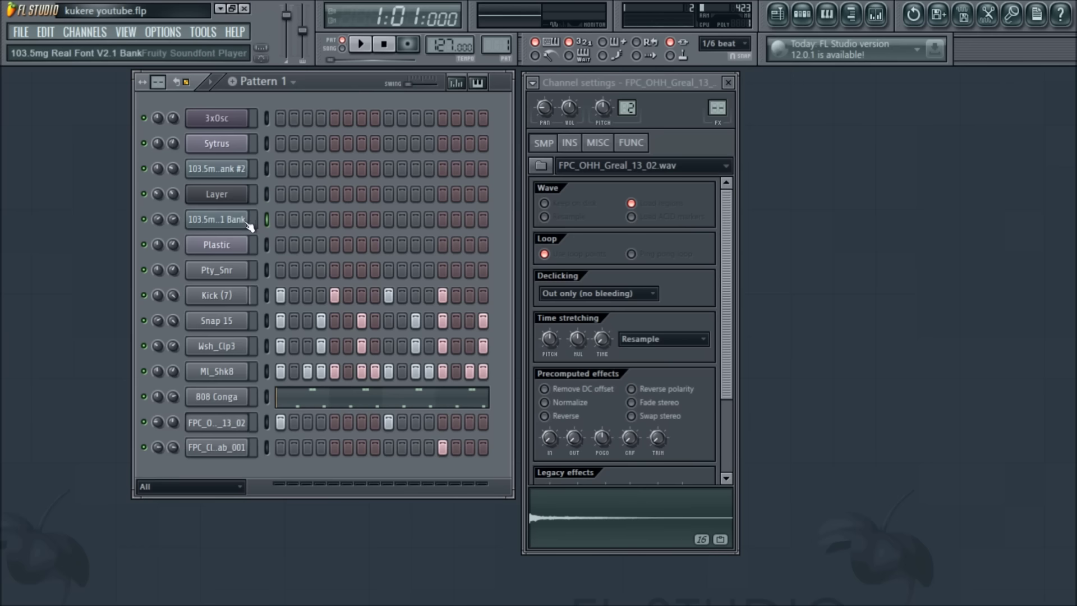
pyautogui.click(248, 224)
pyautogui.click(625, 215)
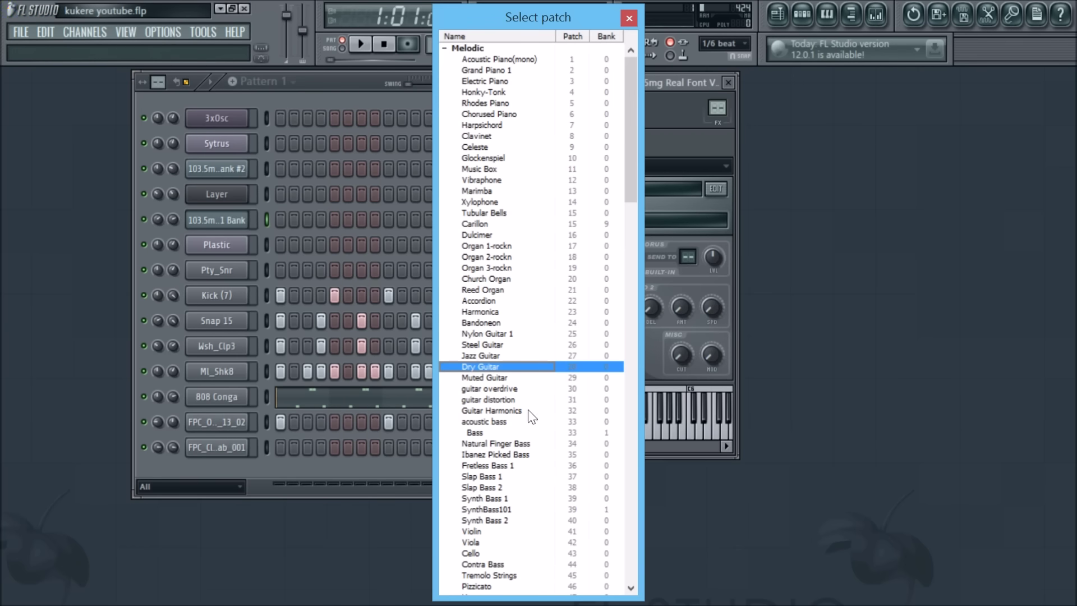
pyautogui.click(629, 19)
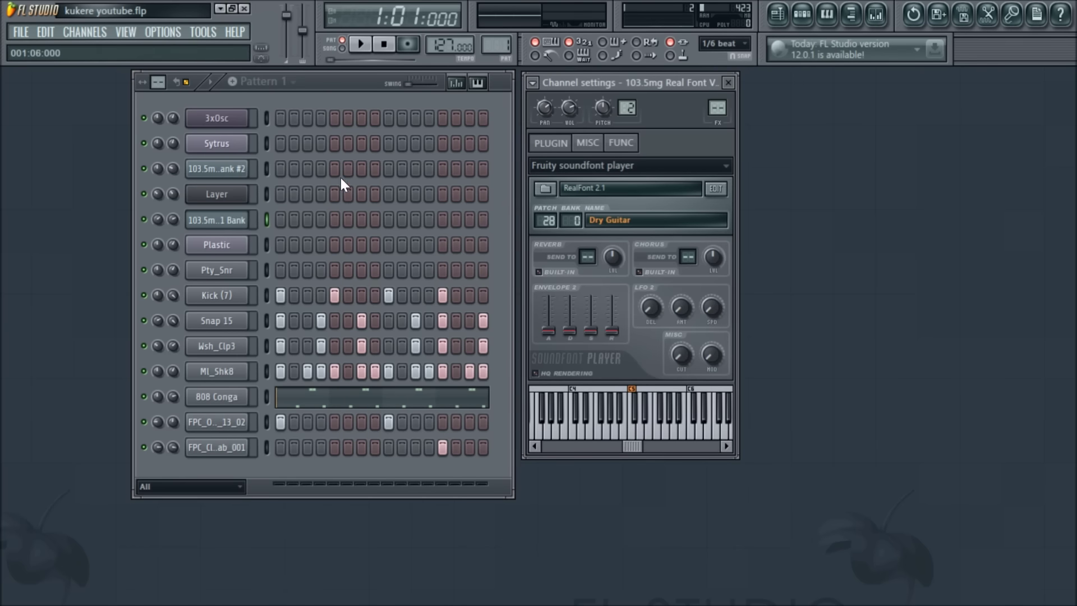
# Step: Select the Plastic channel and open its Sytrus settings to examine the preset
pyautogui.click(267, 248)
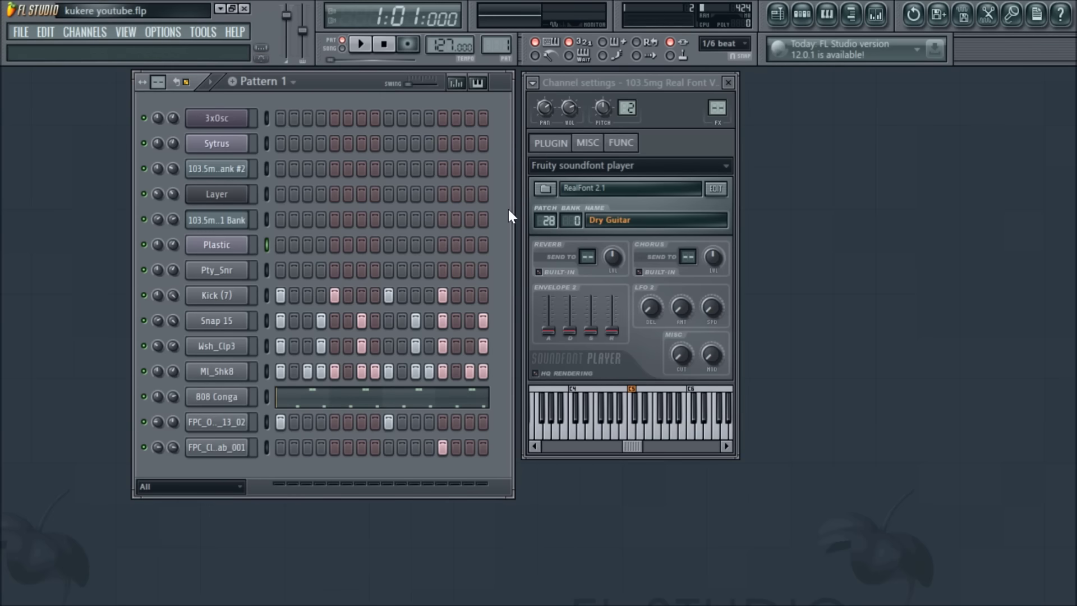
pyautogui.click(563, 143)
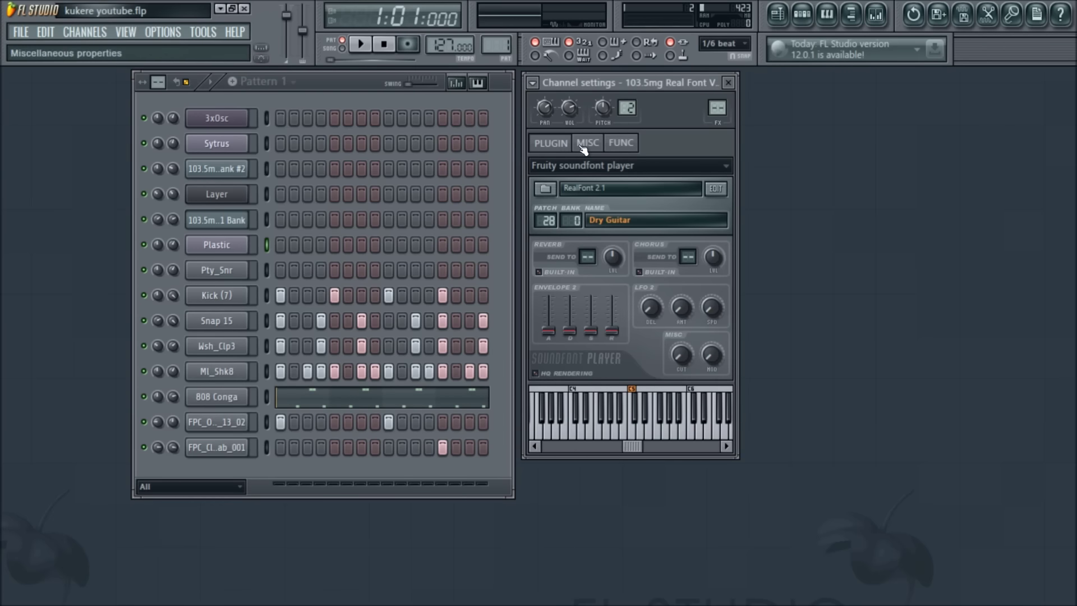
pyautogui.click(259, 245)
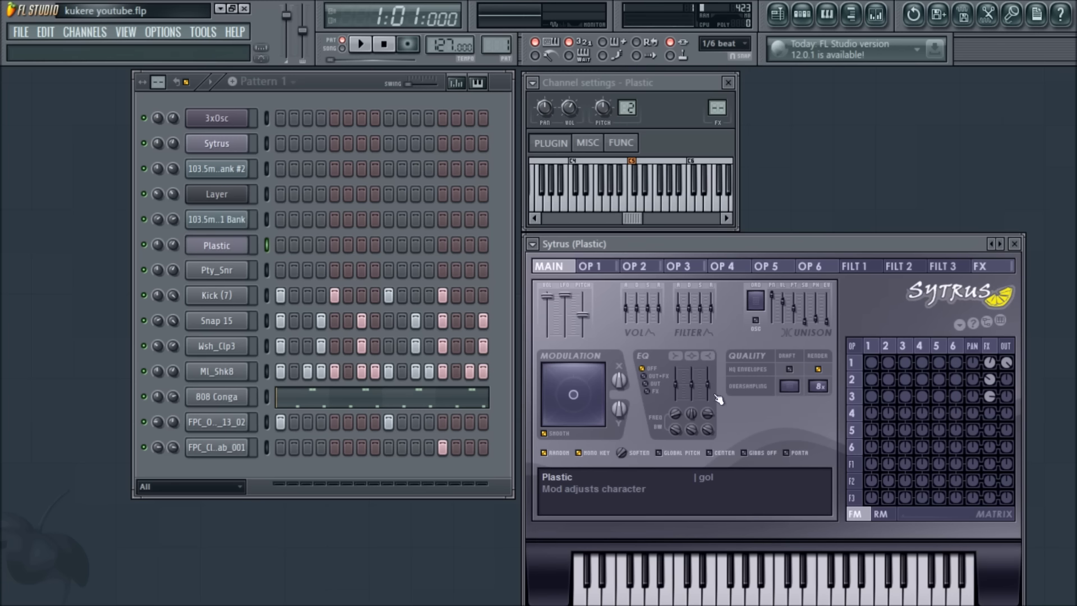
# Step: Copy the Layer channel's notes from Pattern 2 into Pattern 1 and open them in the piano roll
pyautogui.click(268, 195)
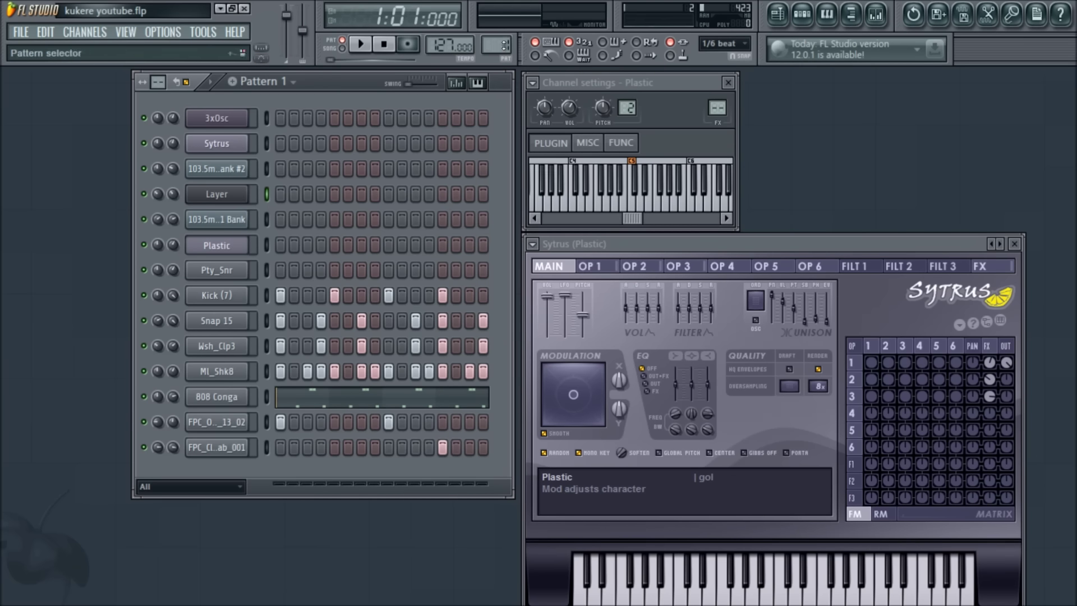
pyautogui.scroll(1, 497, 45)
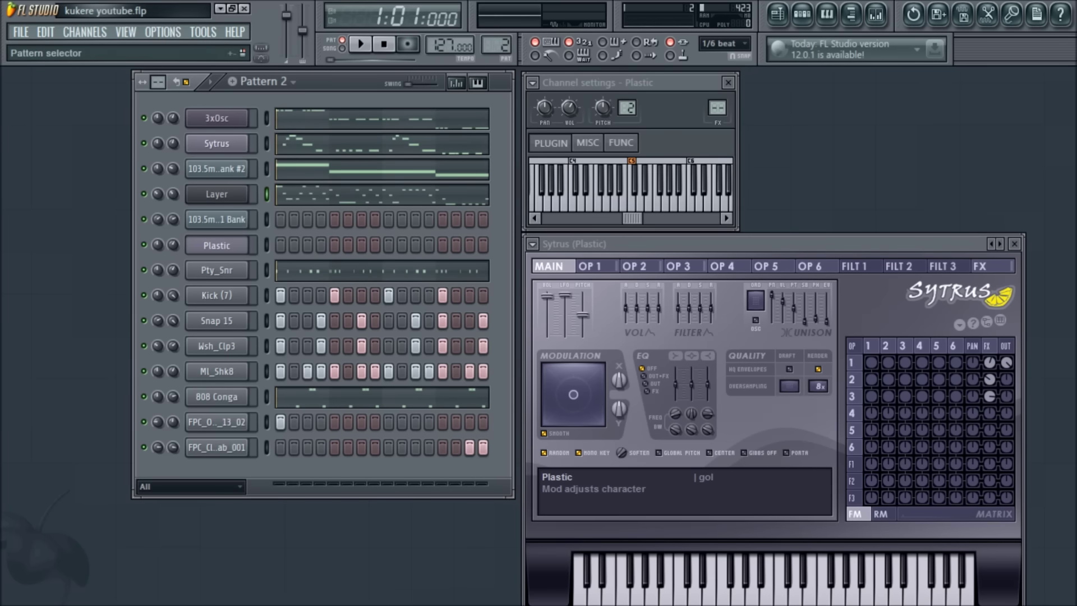
pyautogui.press('KP_Subtract')
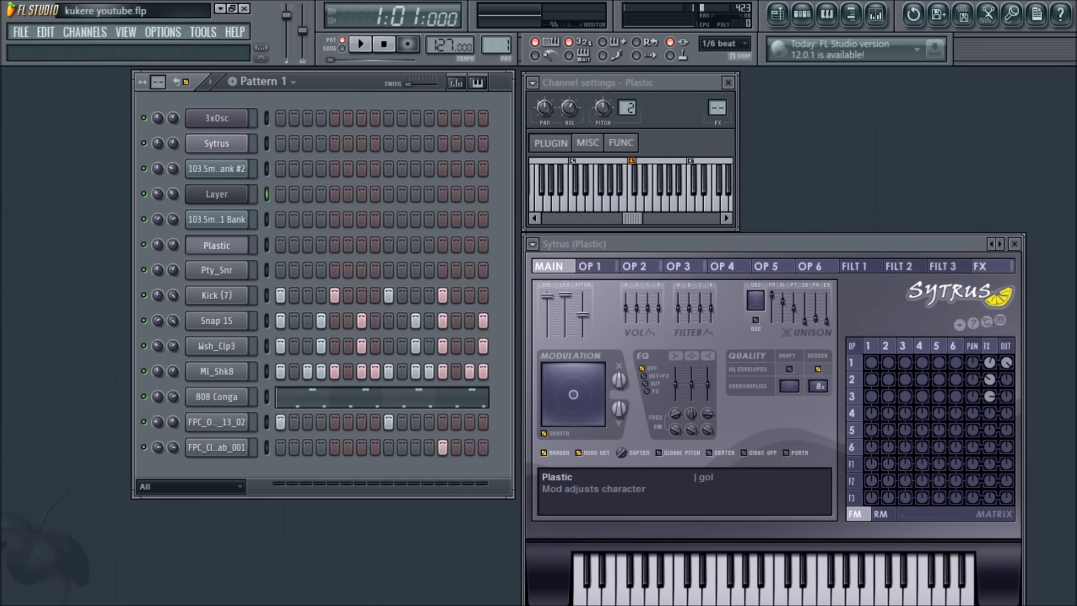
pyautogui.hotkey('ctrl', 'v')
pyautogui.click(298, 203)
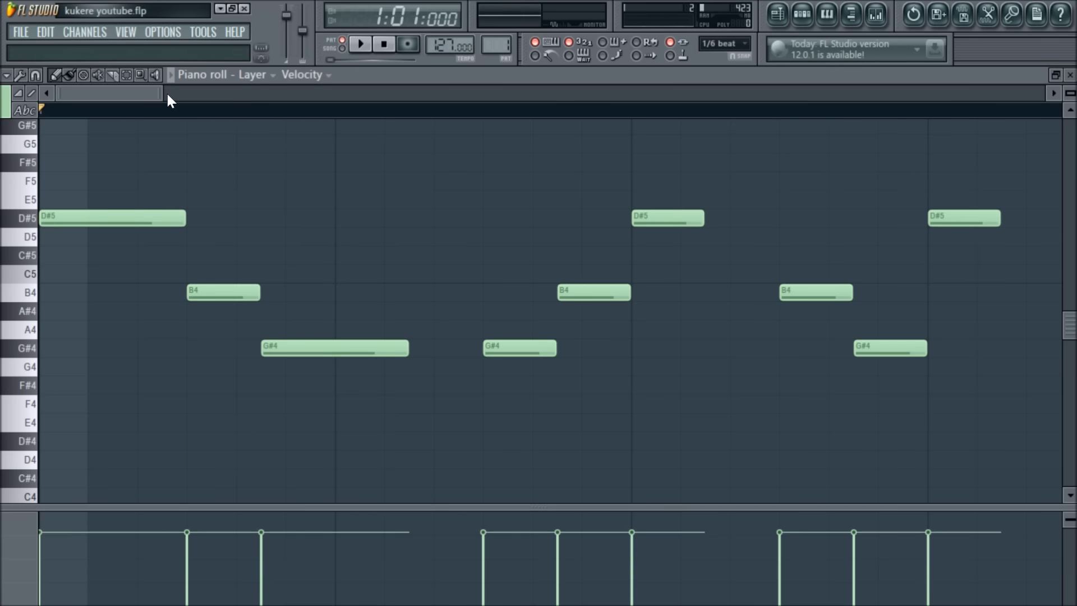
# Step: Show more of the Layer melody in the piano roll and play it back briefly
pyautogui.moveTo(161, 96); pyautogui.dragTo(195, 95)
pyautogui.press('space')
pyautogui.press('space')
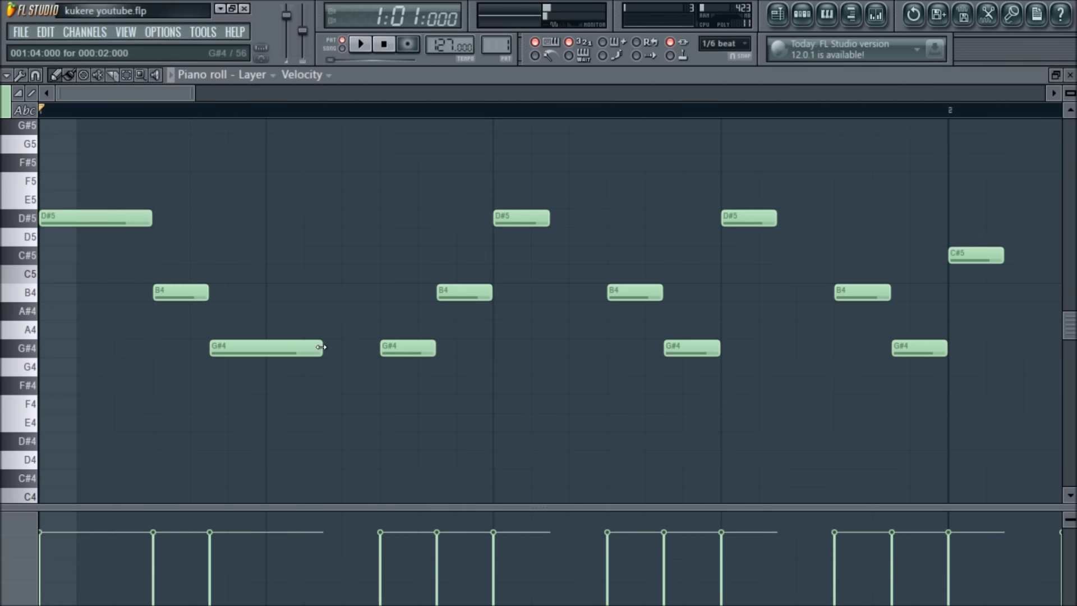
# Step: Lengthen the first G#4 note and the second D#5 note in bar 1 of the Layer melody, and check them in playback
pyautogui.moveTo(323, 345); pyautogui.dragTo(360, 348)
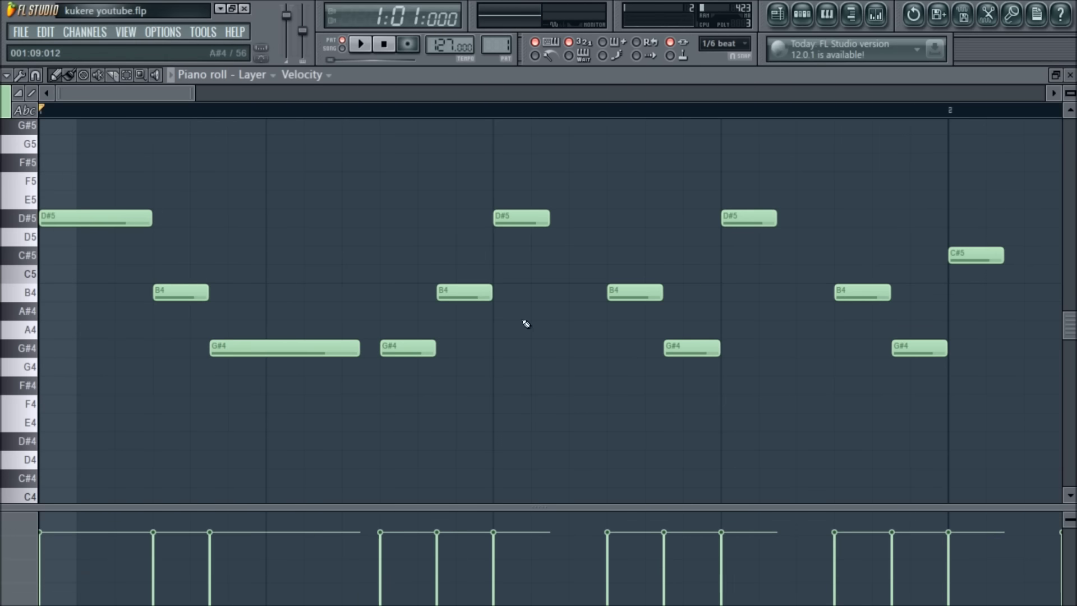
pyautogui.moveTo(552, 225); pyautogui.dragTo(597, 239)
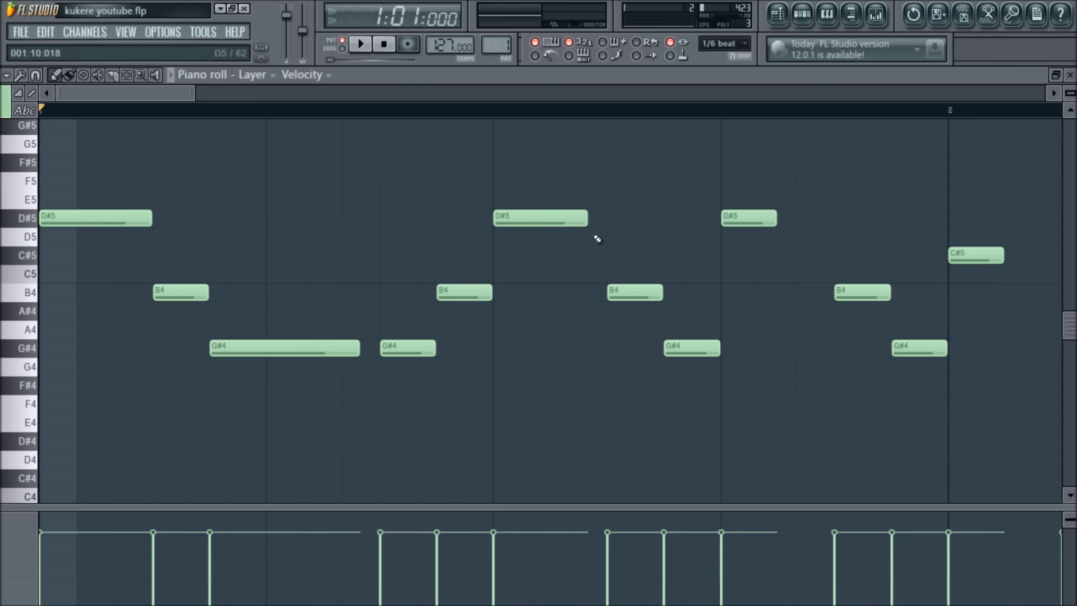
pyautogui.hotkey('ctrl', 'q')
pyautogui.press('space')
pyautogui.press('space')
pyautogui.hotkey('ctrl', 'z')
pyautogui.press('space')
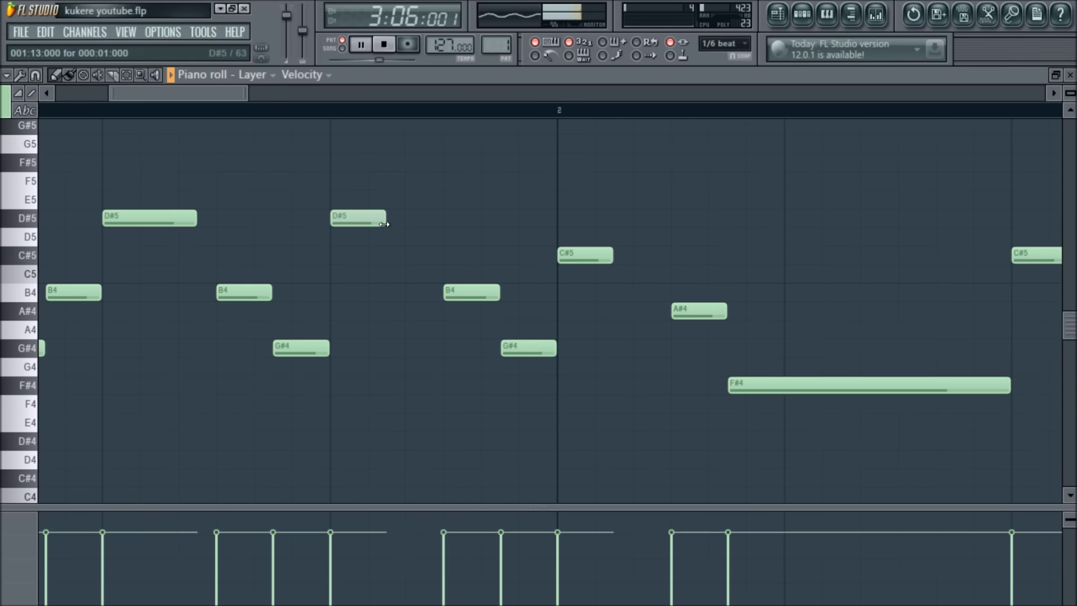
# Step: Extend bar 1's last D#5 note to the following B4 and bar 2's opening C#5 note to the following A#4
pyautogui.moveTo(386, 224); pyautogui.dragTo(445, 226)
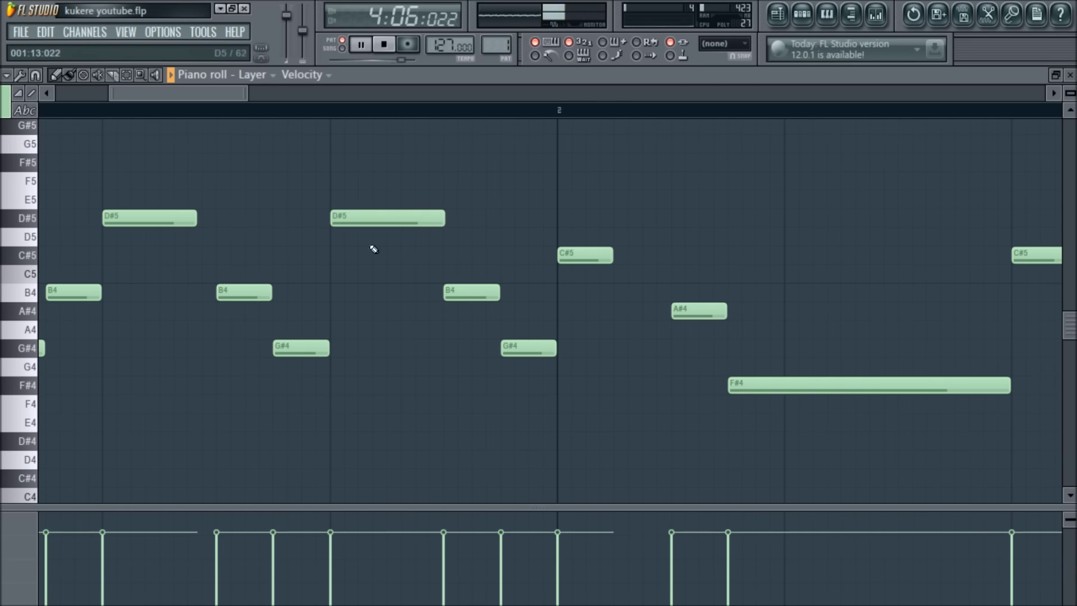
pyautogui.moveTo(193, 95); pyautogui.dragTo(264, 133)
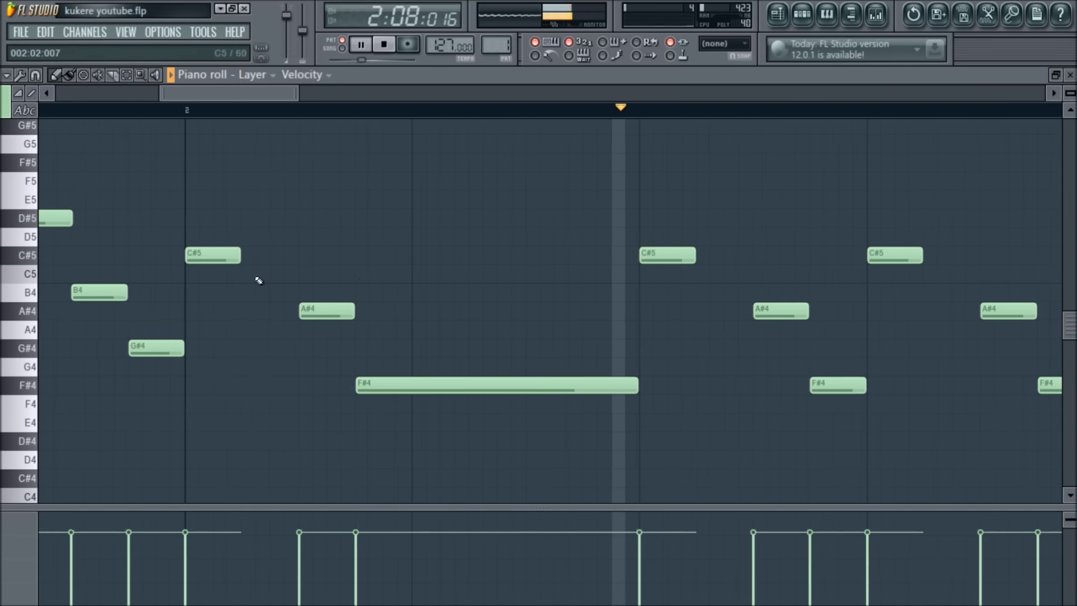
pyautogui.moveTo(235, 260); pyautogui.dragTo(297, 259)
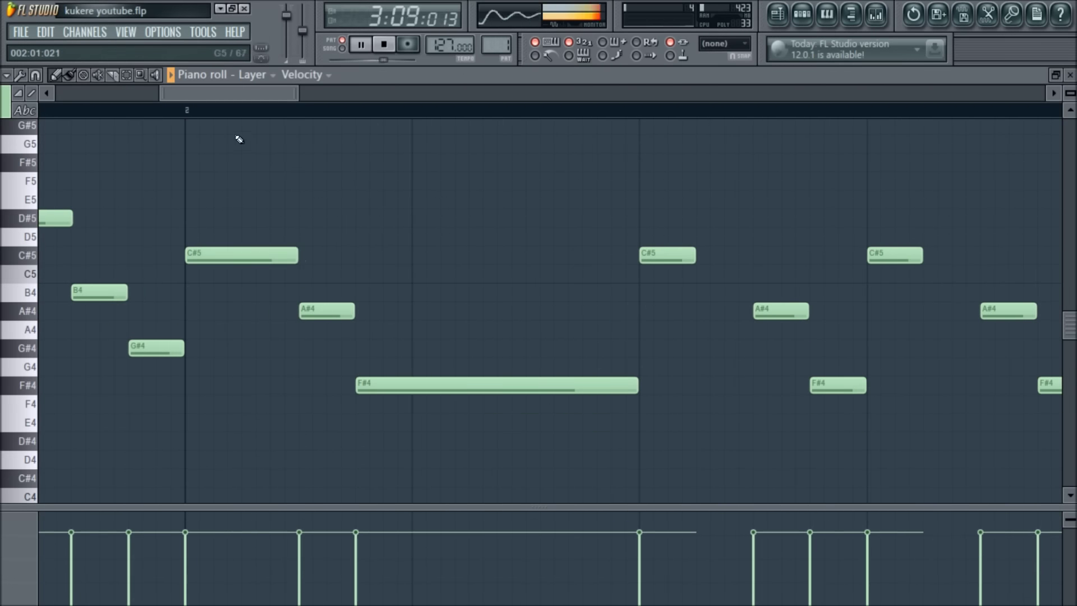
pyautogui.press('space')
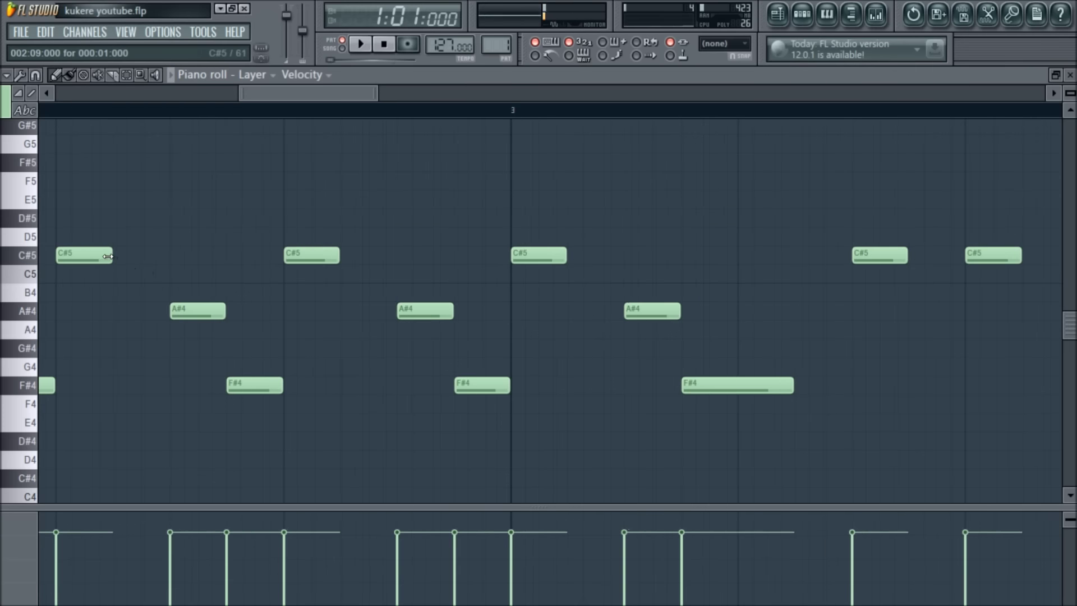
# Step: Extend the two remaining C#5 notes in bar 2 and the first in bar 3 to their following A#4 notes, and lengthen bar 3's long F#4
pyautogui.moveTo(118, 252); pyautogui.dragTo(167, 258)
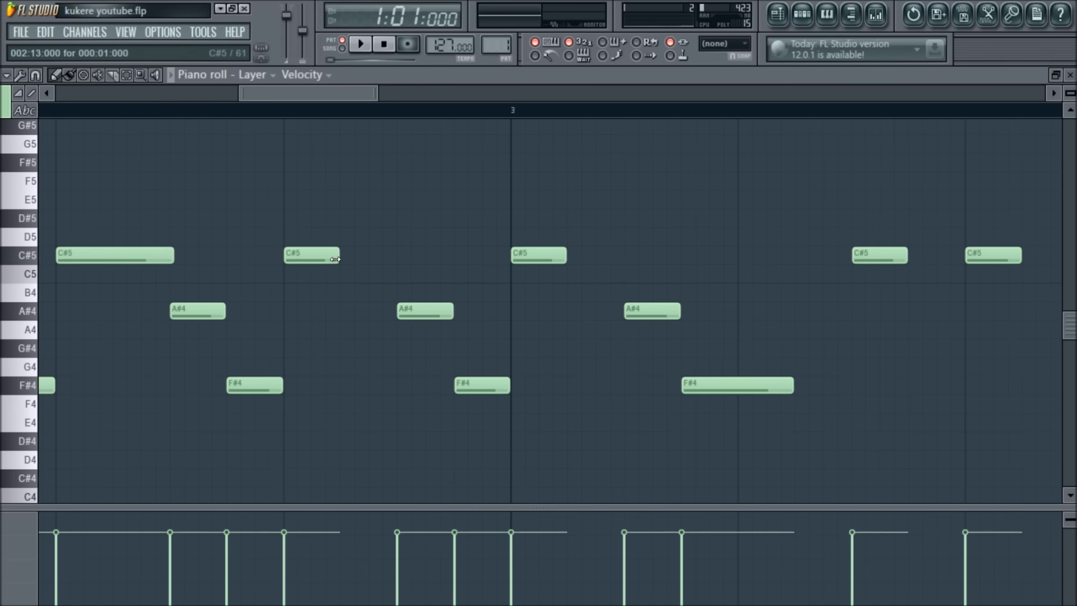
pyautogui.moveTo(346, 260); pyautogui.dragTo(394, 259)
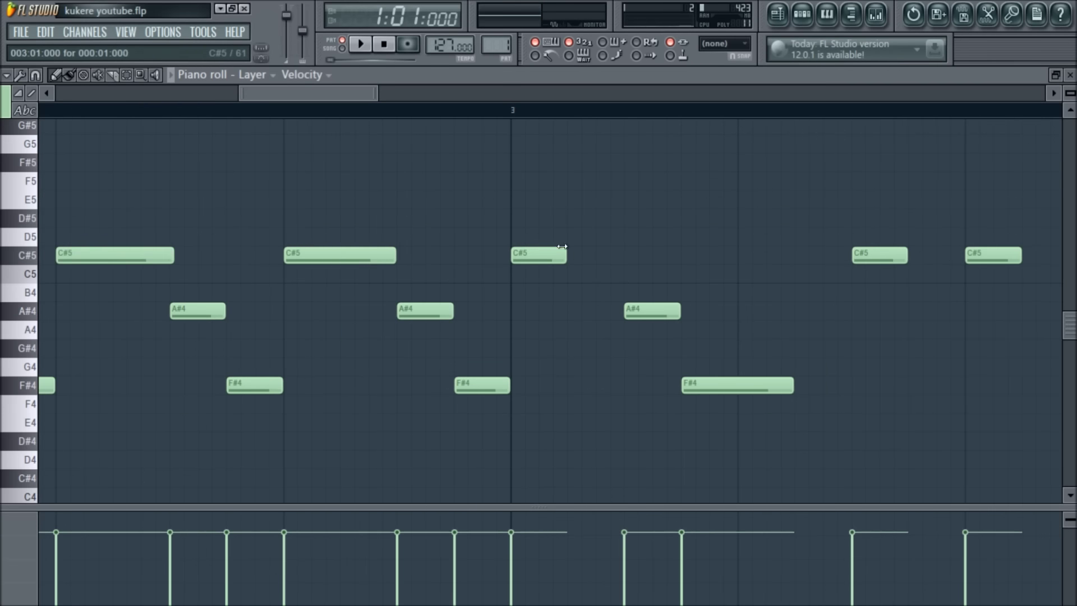
pyautogui.moveTo(565, 260); pyautogui.dragTo(612, 263)
pyautogui.moveTo(321, 92); pyautogui.dragTo(369, 92)
pyautogui.moveTo(446, 397); pyautogui.dragTo(474, 397)
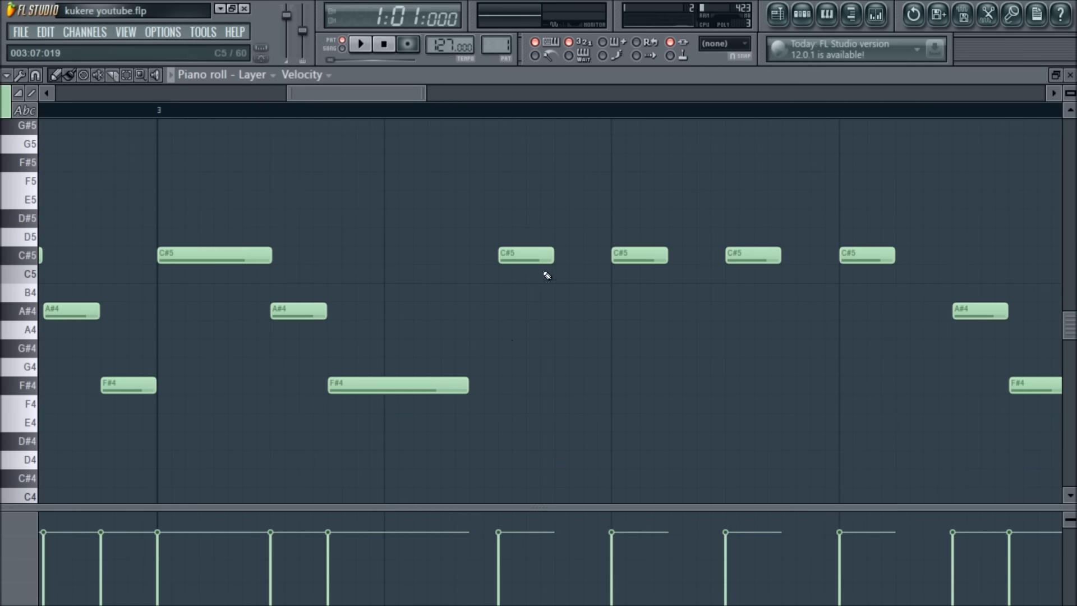
# Step: Lengthen the four repeated C#5 notes in bar 3, plus the opening C#5 and the long F4 in bar 4
pyautogui.moveTo(562, 302); pyautogui.dragTo(920, 250)
pyautogui.moveTo(494, 292); pyautogui.dragTo(944, 259)
pyautogui.moveTo(404, 94); pyautogui.dragTo(497, 94)
pyautogui.moveTo(445, 257); pyautogui.dragTo(495, 272)
pyautogui.moveTo(729, 405); pyautogui.dragTo(836, 409)
# Step: Select the first three of the four short F4 notes in bar 4 and lengthen them together, leaving small gaps between them
pyautogui.moveTo(484, 93); pyautogui.dragTo(537, 149)
pyautogui.moveTo(408, 446); pyautogui.dragTo(749, 359)
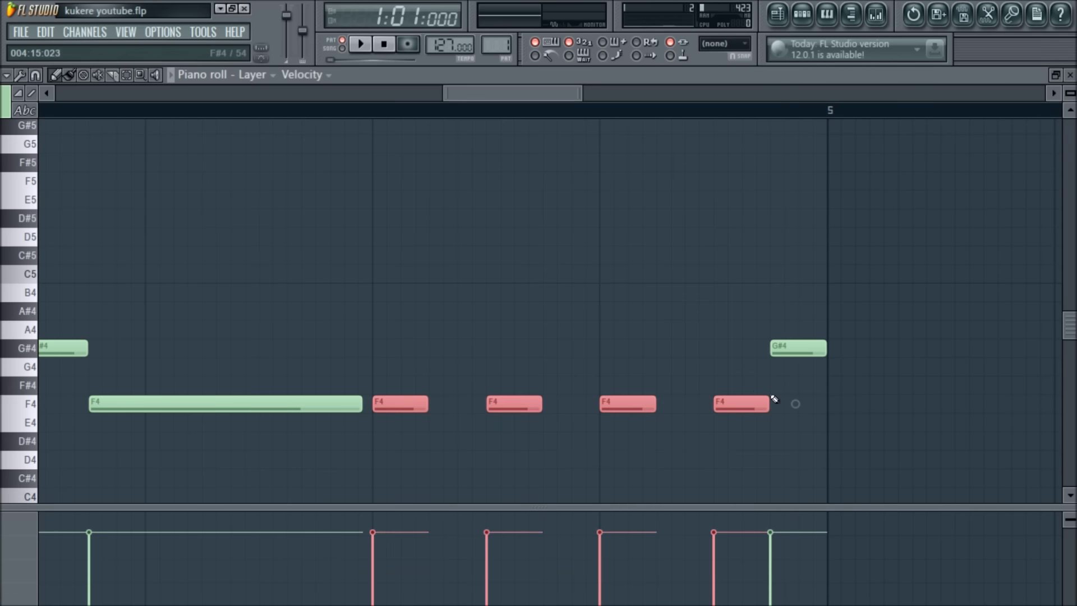
pyautogui.click(447, 450)
pyautogui.moveTo(409, 469); pyautogui.dragTo(660, 358)
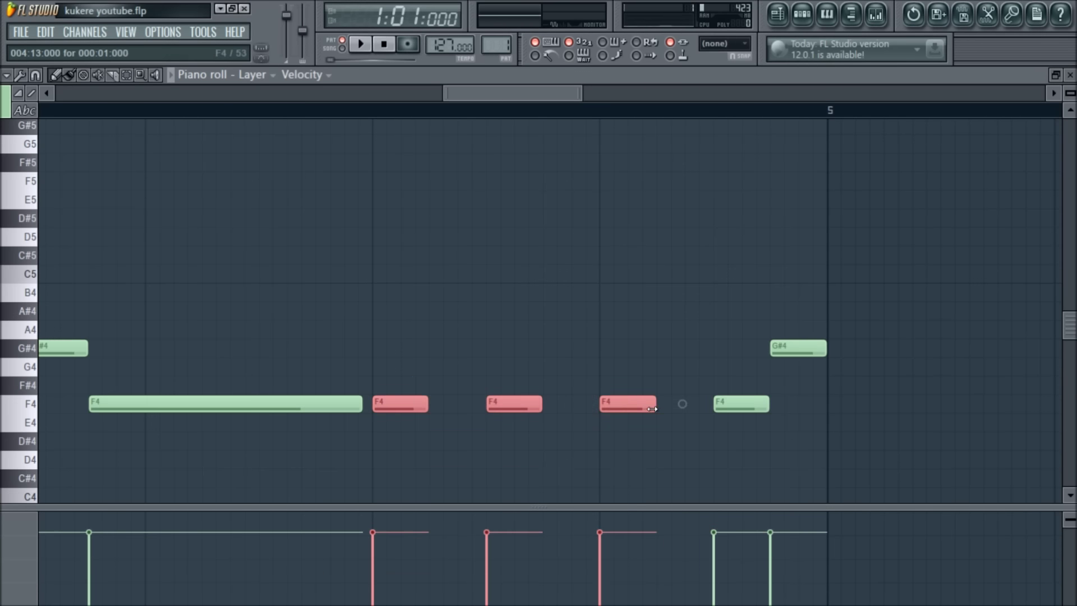
pyautogui.moveTo(650, 409); pyautogui.dragTo(699, 408)
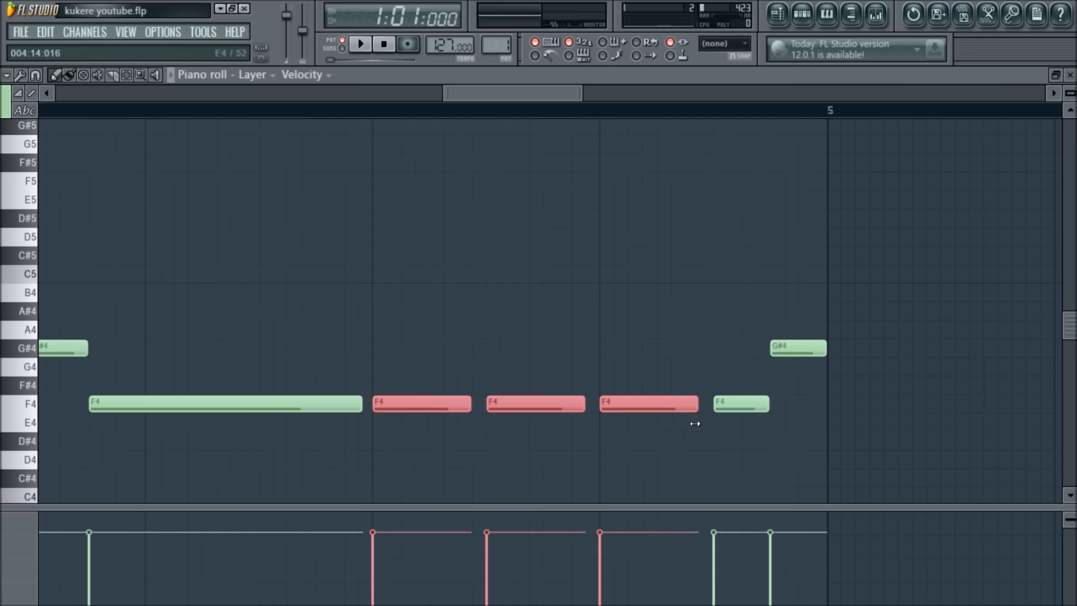
# Step: Play the Layer melody from the start with more bars in view, and close the piano roll
pyautogui.moveTo(476, 93); pyautogui.dragTo(120, 107)
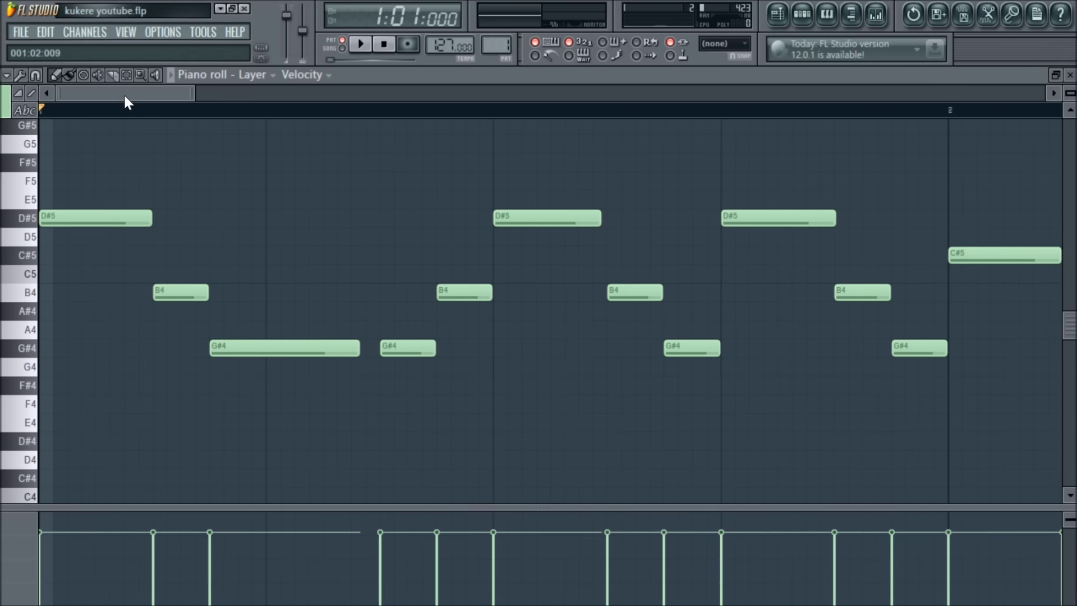
pyautogui.press('space')
pyautogui.moveTo(123, 93); pyautogui.dragTo(483, 110)
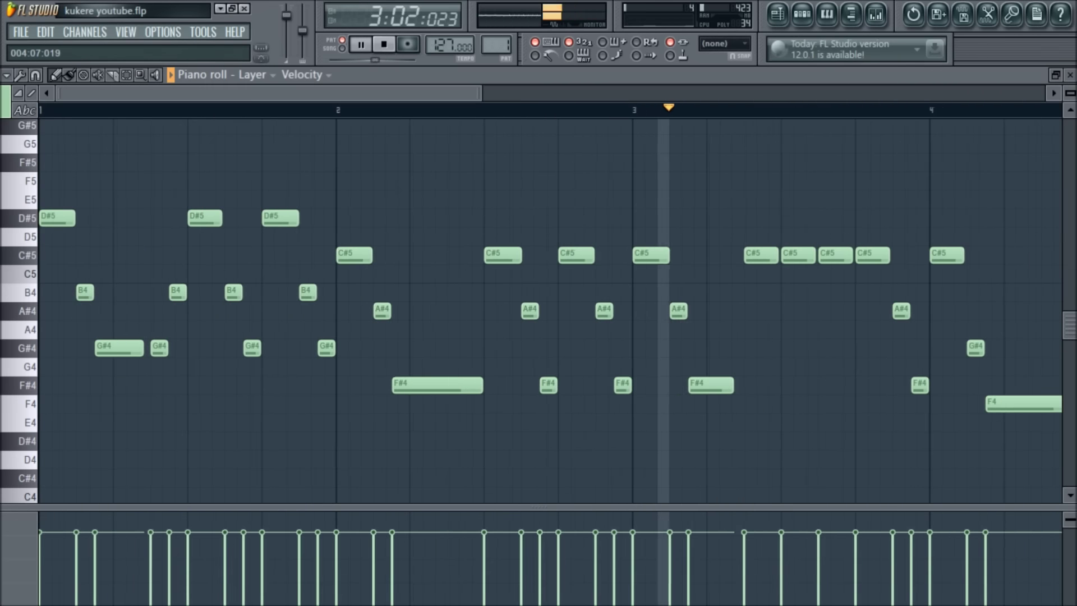
pyautogui.click(1070, 75)
pyautogui.press('space')
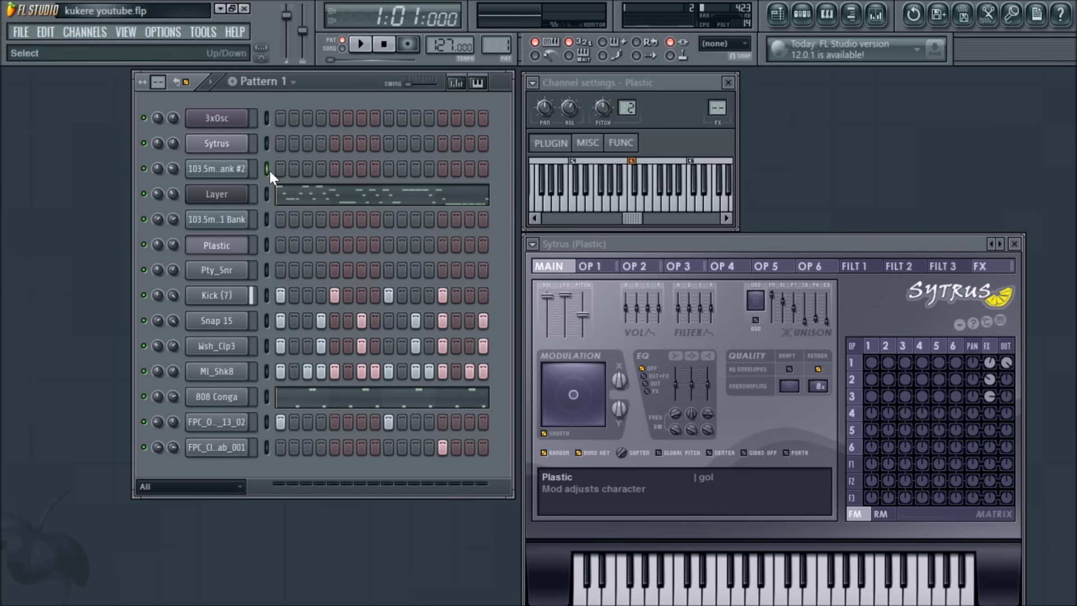
# Step: Copy the 103.5mg Real Font V2.1 Bank #2 channel's notes from Pattern 2 into Pattern 1 and open them in the piano roll
pyautogui.press('g')
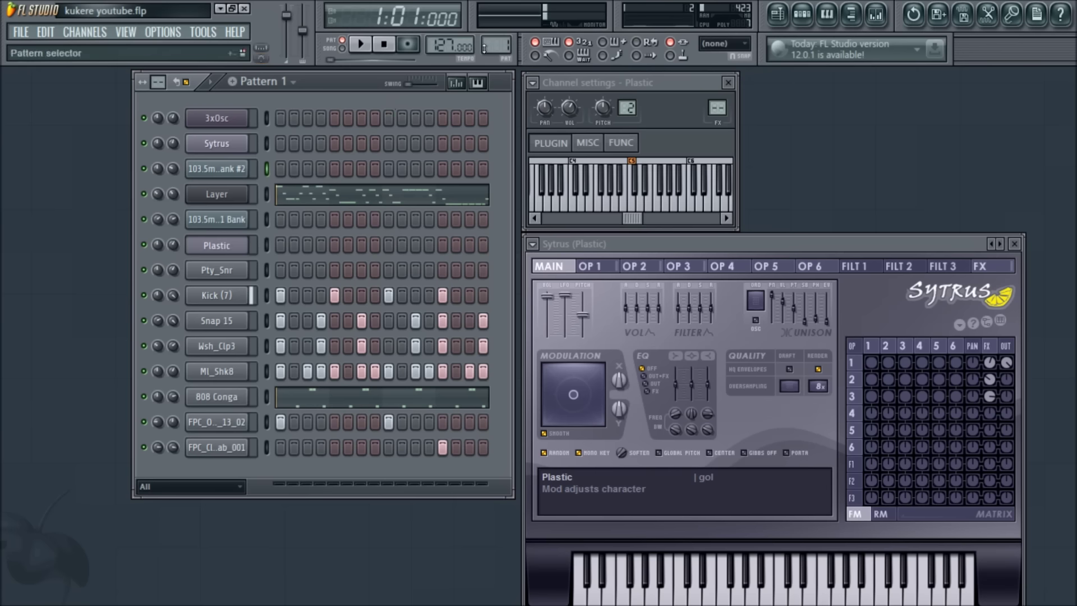
pyautogui.scroll(1, 496, 45)
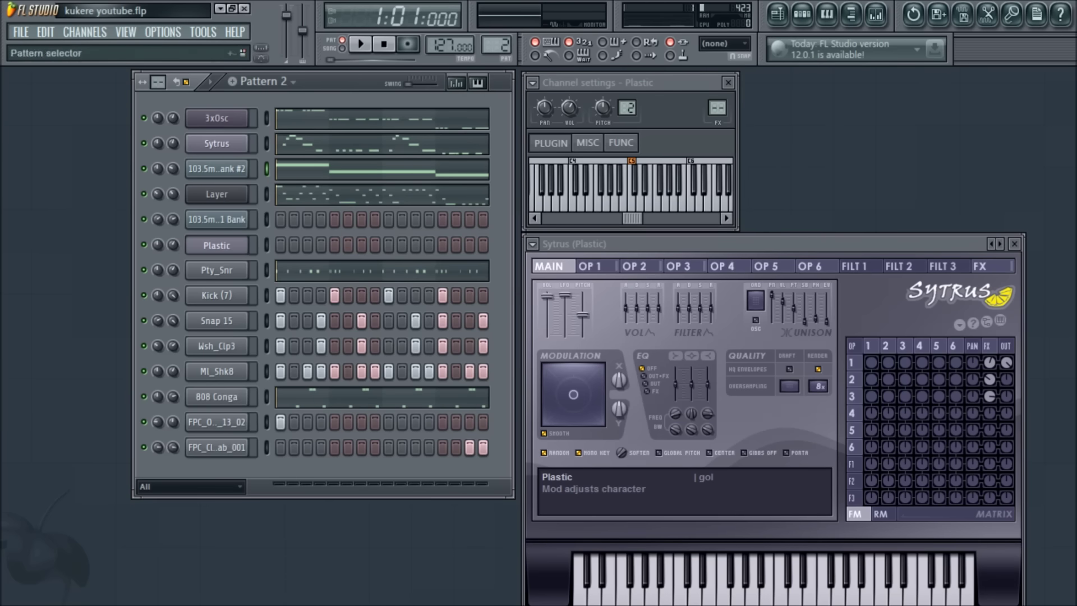
pyautogui.scroll(-1, 492, 48)
pyautogui.click(331, 166)
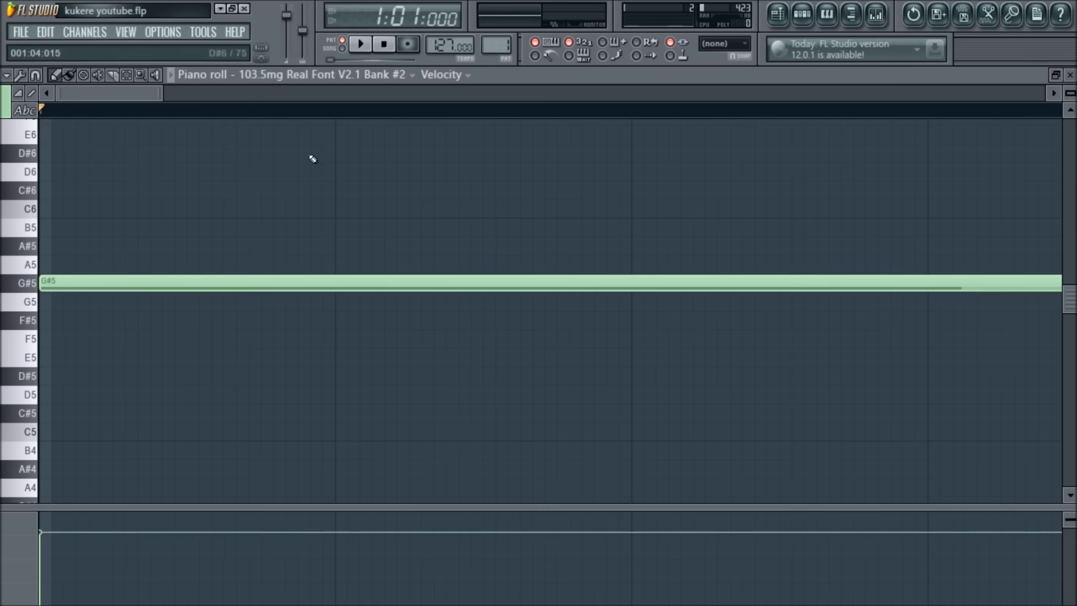
# Step: Play back the Bank #2 channel's G#5, F#5 and F5 notes with all four bars in view, and close the piano roll
pyautogui.moveTo(162, 93); pyautogui.dragTo(586, 125)
pyautogui.press('space')
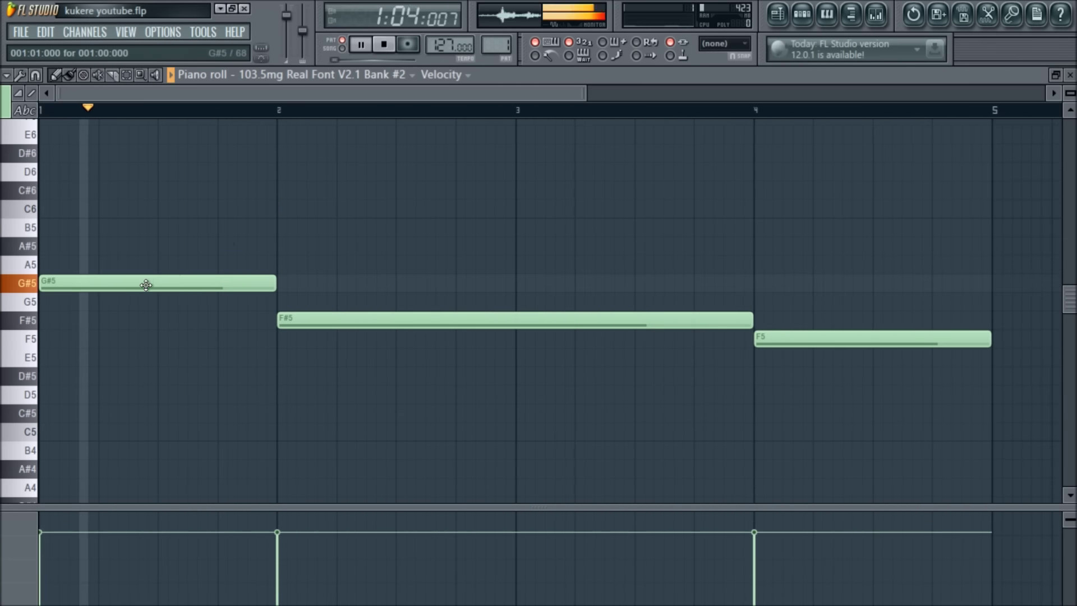
pyautogui.click(1072, 76)
pyautogui.press('space')
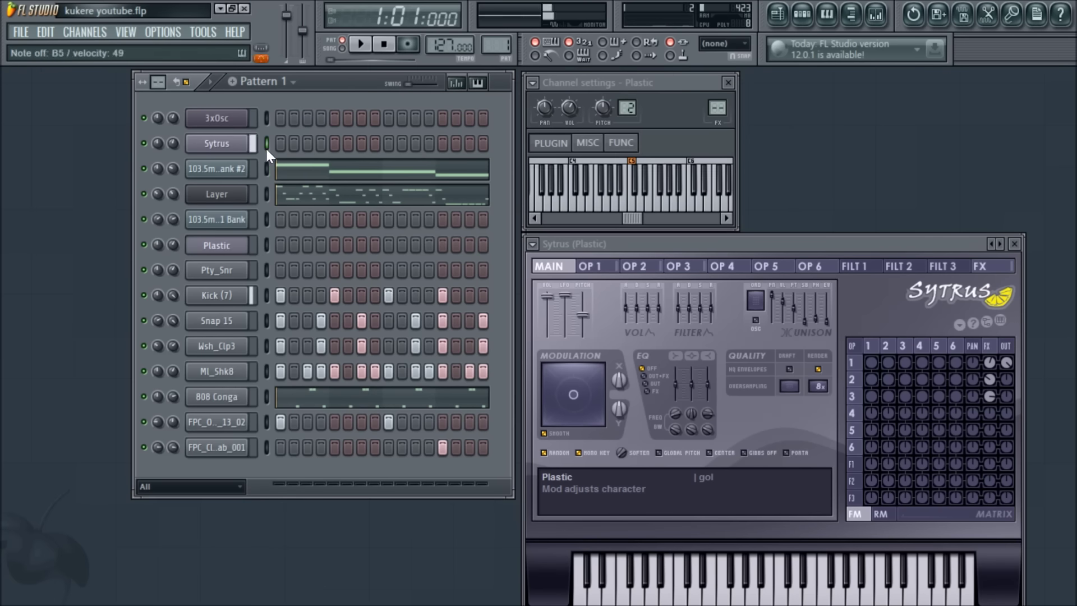
# Step: Open the Sytrus channel's settings and examine the Rich string ensemble preset and its volume envelope
pyautogui.click(212, 143)
pyautogui.click(212, 143)
pyautogui.click(212, 142)
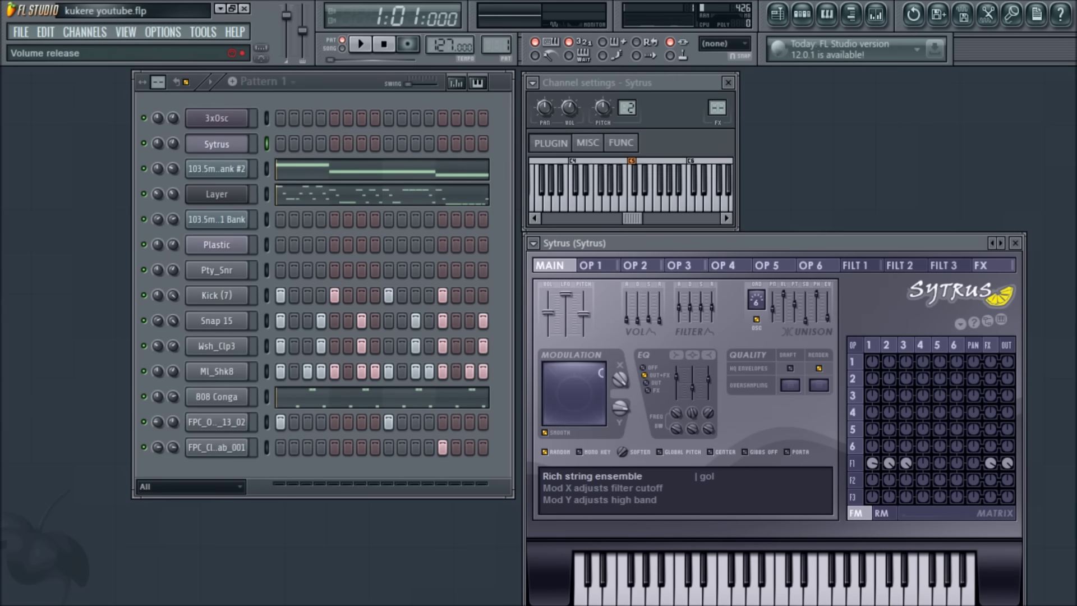
pyautogui.moveTo(638, 322); pyautogui.dragTo(625, 310)
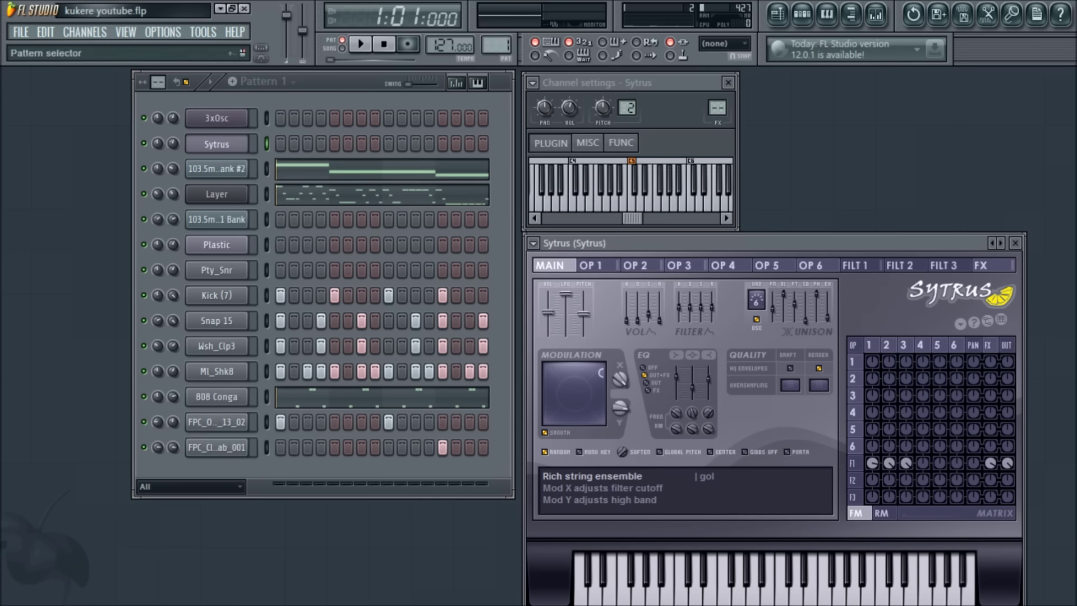
# Step: Cut the Sytrus channel's notes from Pattern 2 and paste them into Pattern 1
pyautogui.scroll(1, 496, 45)
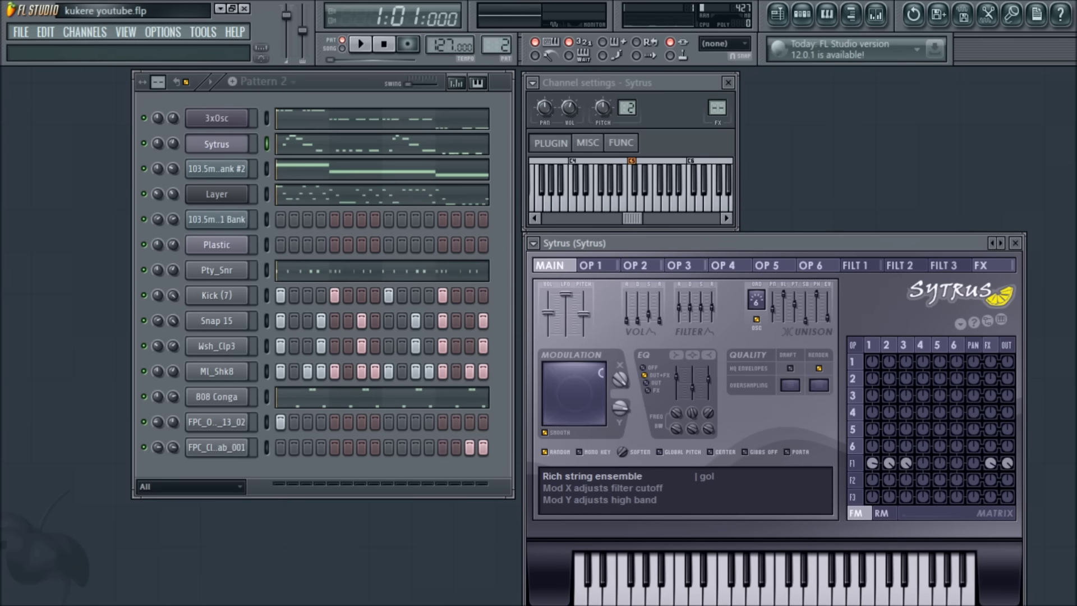
pyautogui.doubleClick(267, 146)
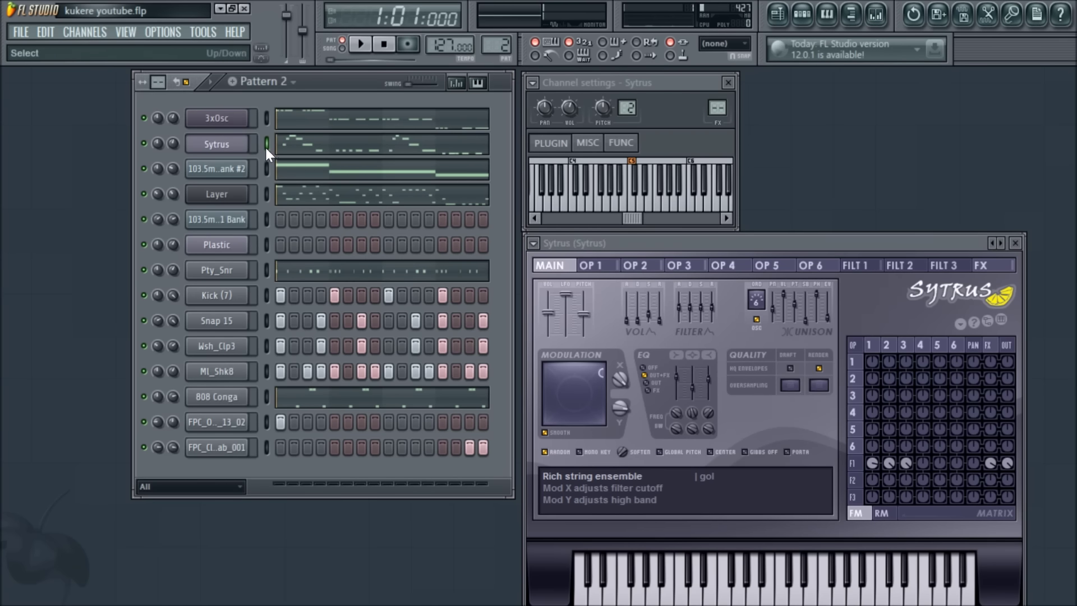
pyautogui.hotkey('ctrl', 'x')
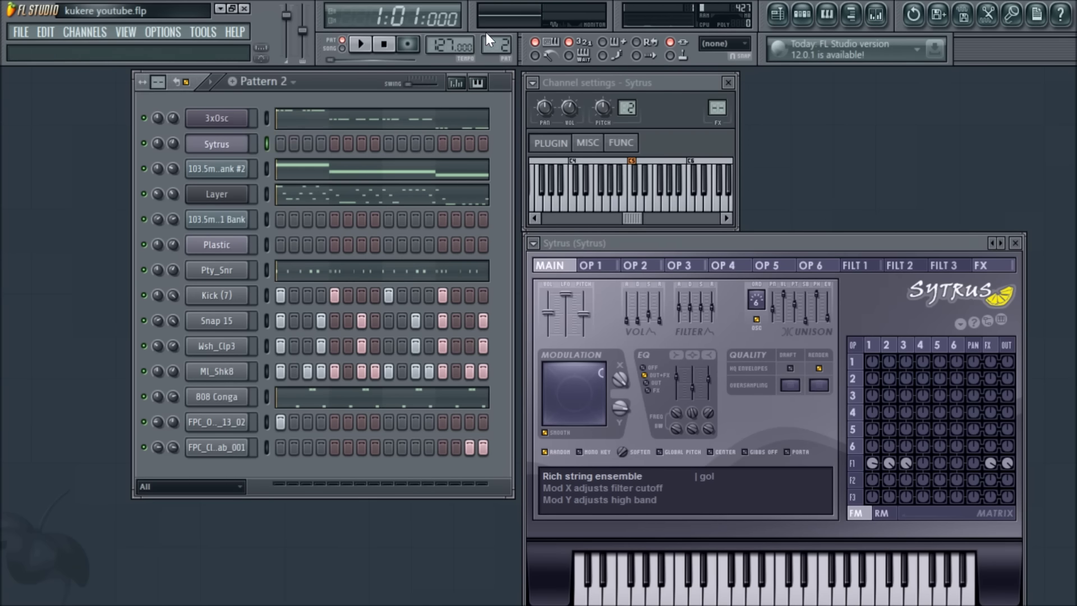
pyautogui.scroll(-1, 496, 45)
pyautogui.hotkey('ctrl', 'v')
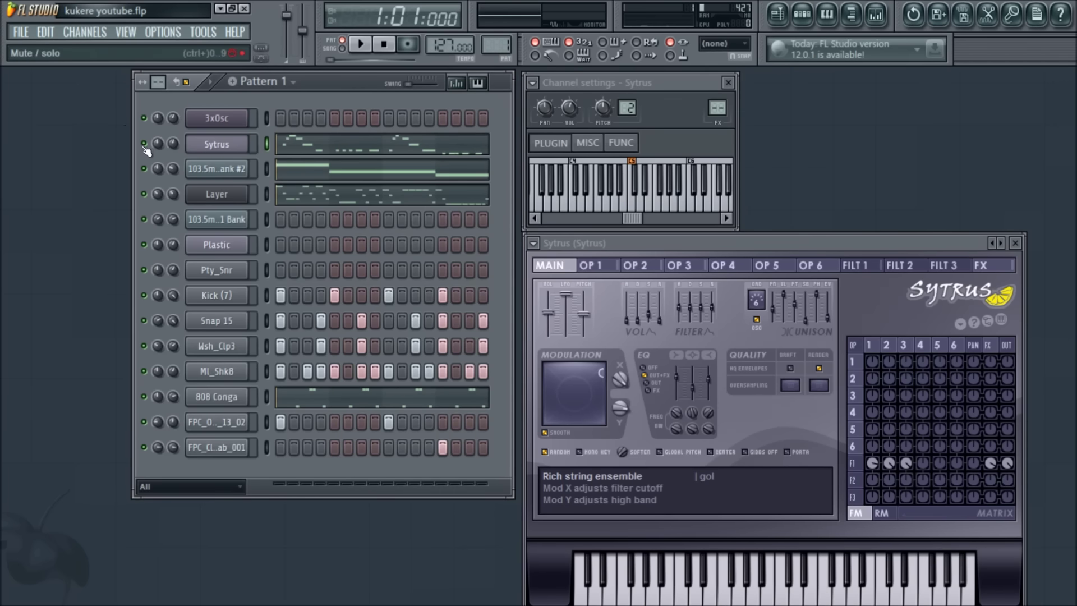
# Step: Solo the Sytrus channel, open its melody in the piano roll and play it with more than three bars in view
pyautogui.click(296, 144)
pyautogui.press('space')
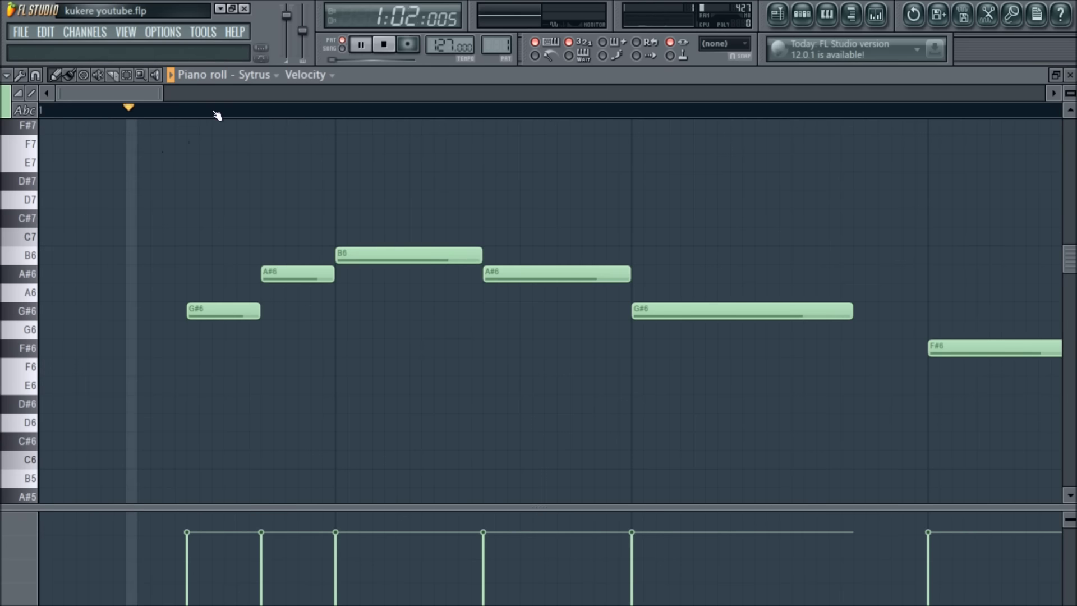
pyautogui.scroll(1, 209, 128)
pyautogui.scroll(-3, 240, 154)
pyautogui.scroll(2, 239, 155)
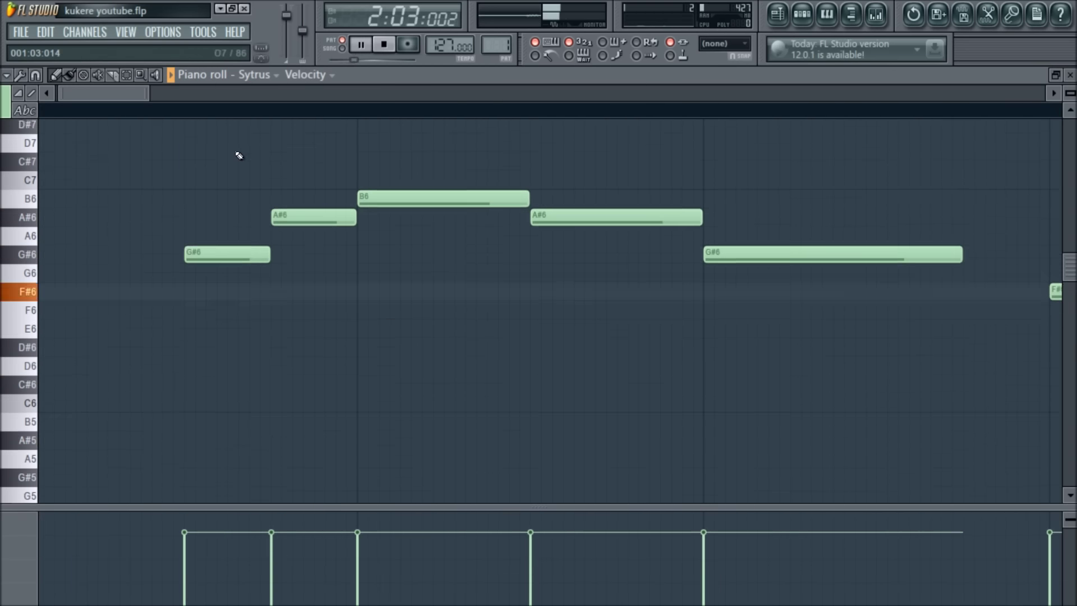
pyautogui.scroll(2, 239, 155)
pyautogui.moveTo(148, 92); pyautogui.dragTo(460, 88)
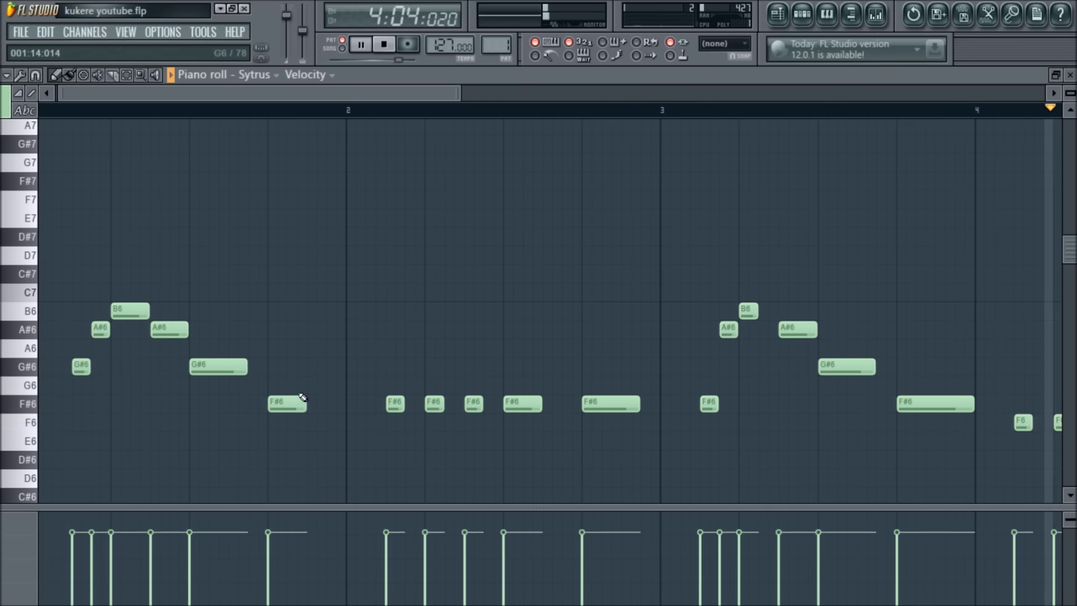
# Step: Lengthen bar 1's F#6 note, the four repeated F#6 notes in bar 2 and the B6 note in bar 3 of the Sytrus melody
pyautogui.moveTo(304, 400); pyautogui.dragTo(558, 401)
pyautogui.moveTo(424, 97); pyautogui.dragTo(495, 96)
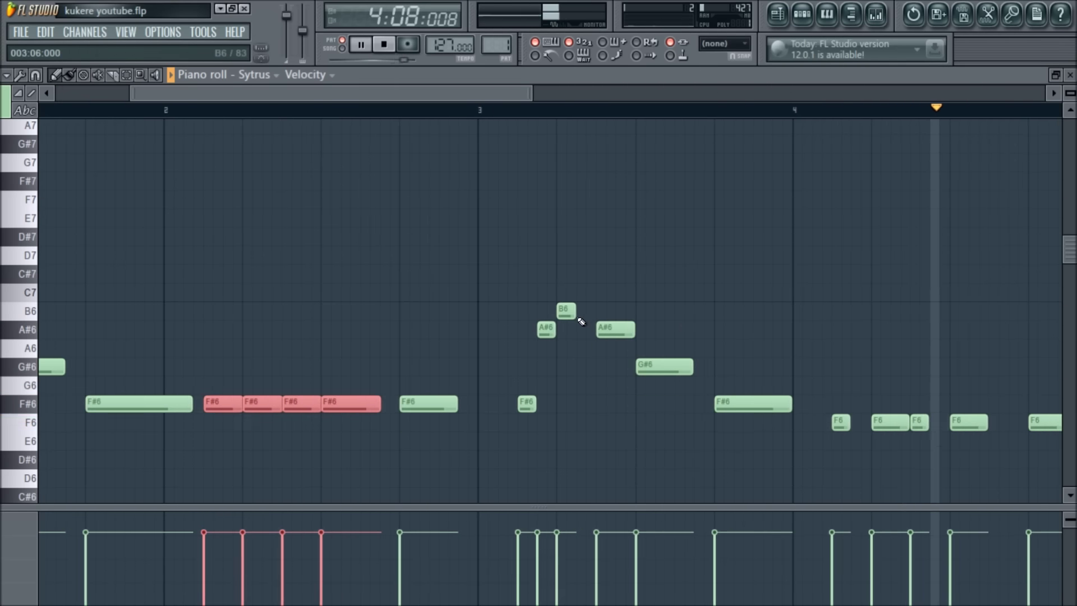
pyautogui.moveTo(575, 312)
pyautogui.mouseDown()
pyautogui.moveTo(700, 312)
pyautogui.moveTo(574, 313)
pyautogui.moveTo(593, 312)
pyautogui.mouseUp()
# Step: Review the Sytrus melody across all four bars during playback, and close the piano roll
pyautogui.moveTo(391, 94); pyautogui.dragTo(505, 94)
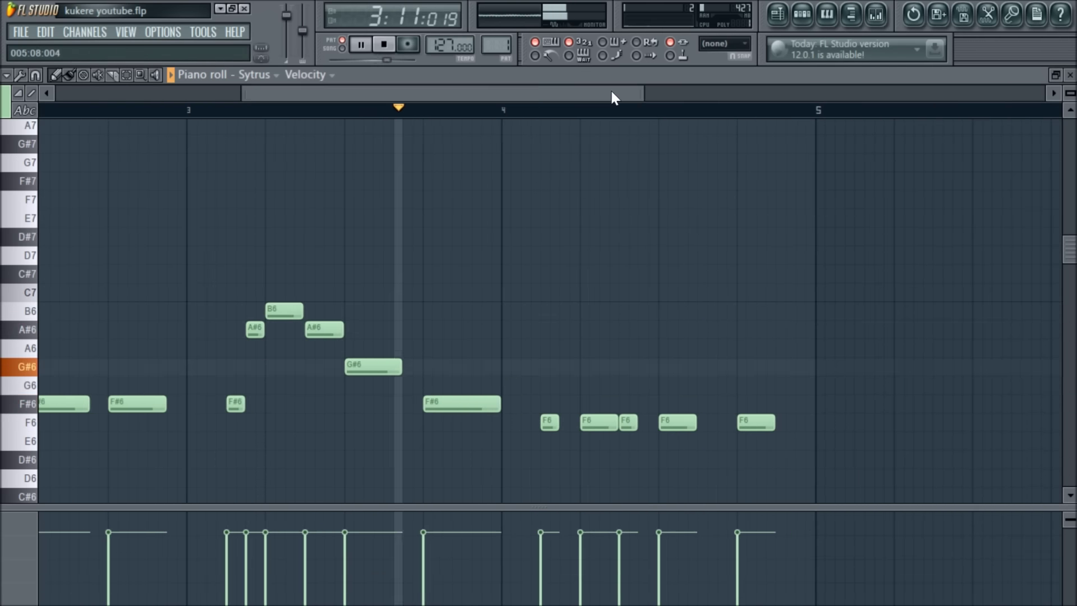
pyautogui.moveTo(618, 95); pyautogui.dragTo(272, 100)
pyautogui.moveTo(460, 94); pyautogui.dragTo(654, 96)
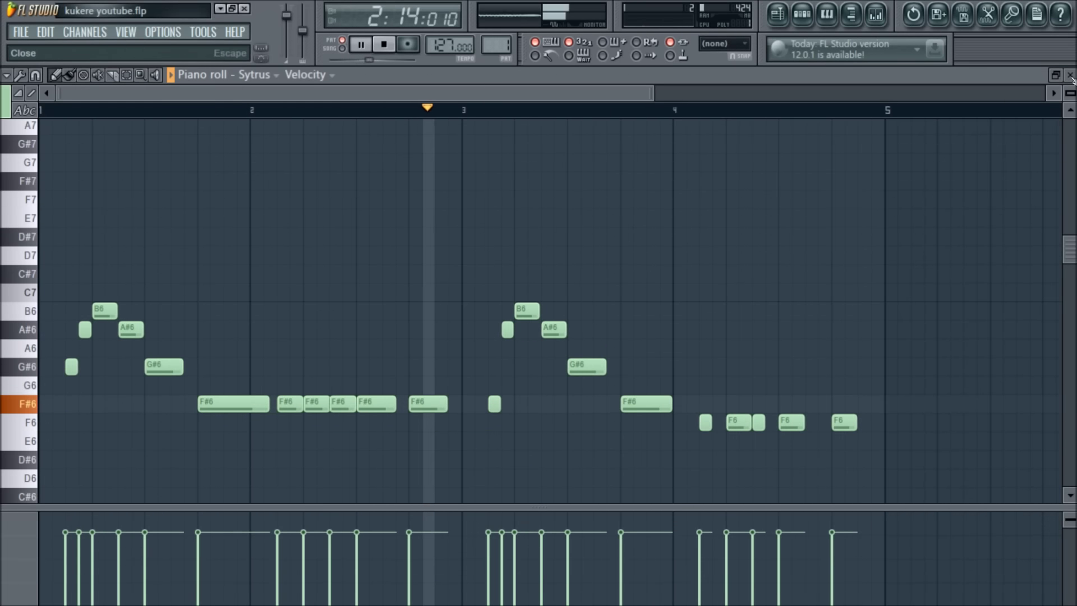
pyautogui.click(1069, 75)
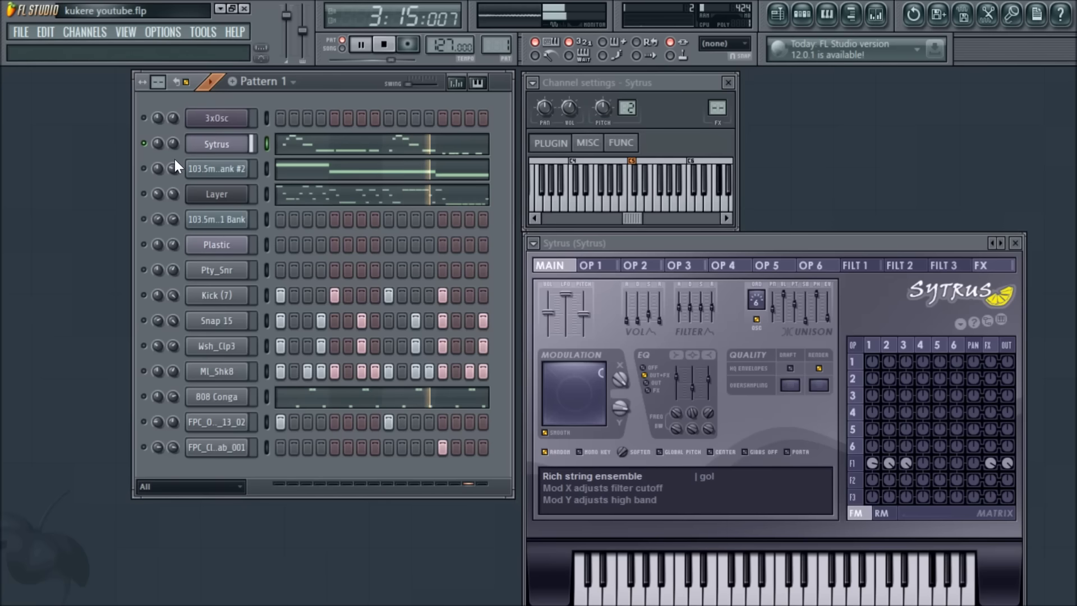
pyautogui.press('space')
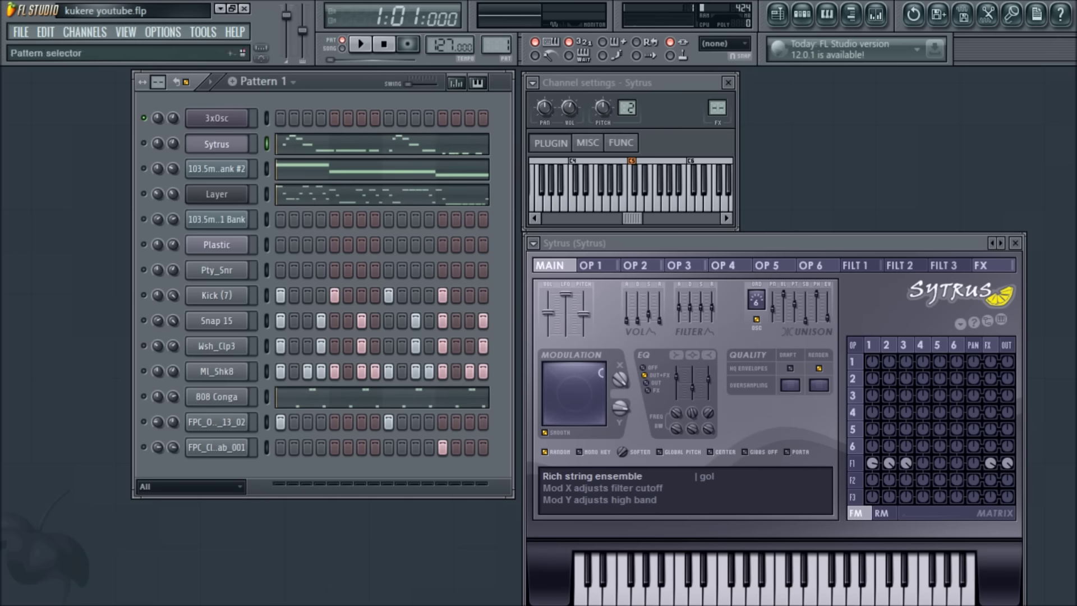
# Step: Copy the 3xOsc channel's notes from Pattern 2 and paste them into the 3xOsc channel of Pattern 1
pyautogui.moveTo(497, 46); pyautogui.dragTo(496, 40)
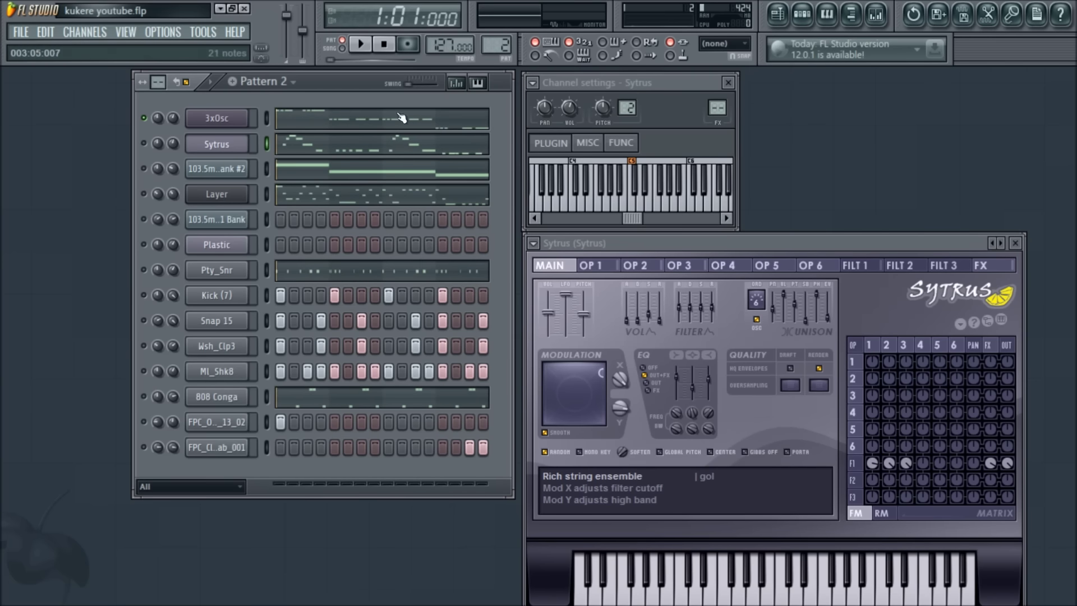
pyautogui.click(223, 125)
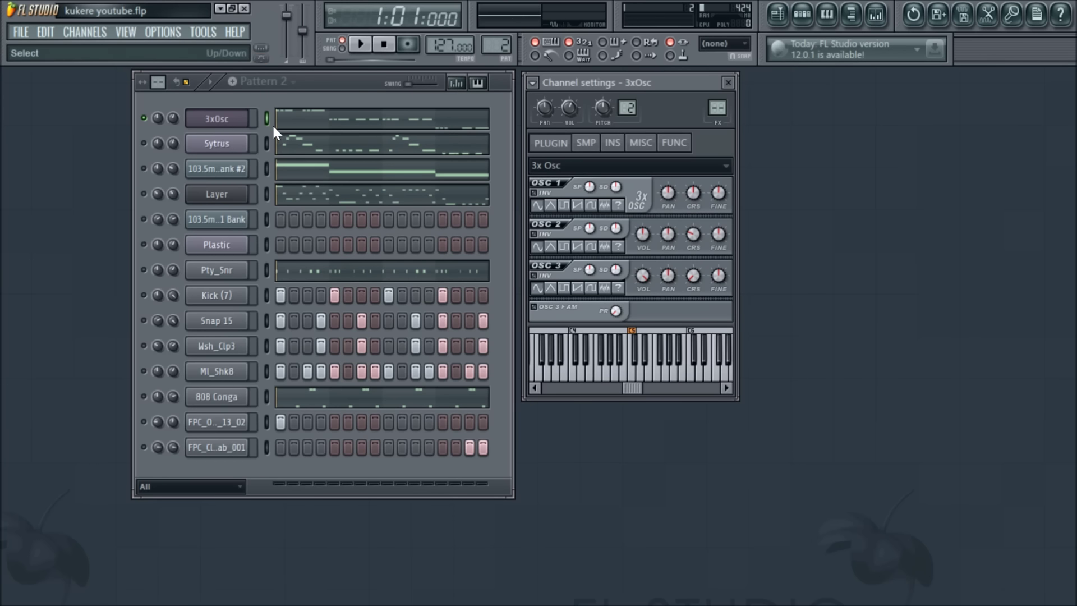
pyautogui.moveTo(495, 46); pyautogui.dragTo(494, 53)
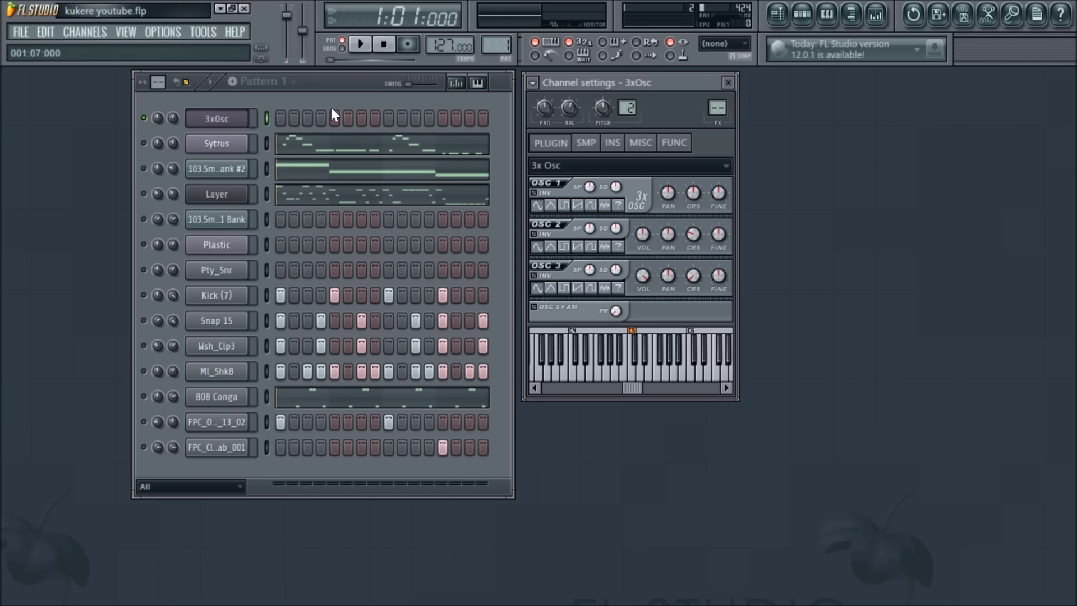
pyautogui.hotkey('ctrl', 'v')
pyautogui.click(267, 119)
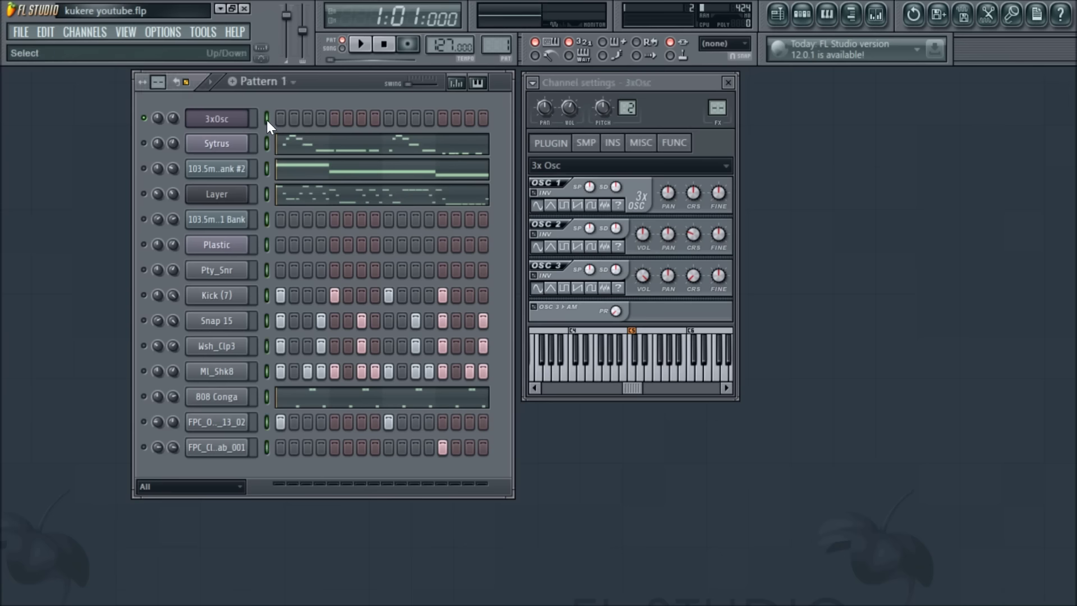
pyautogui.click(266, 119)
pyautogui.hotkey('ctrl', 'v')
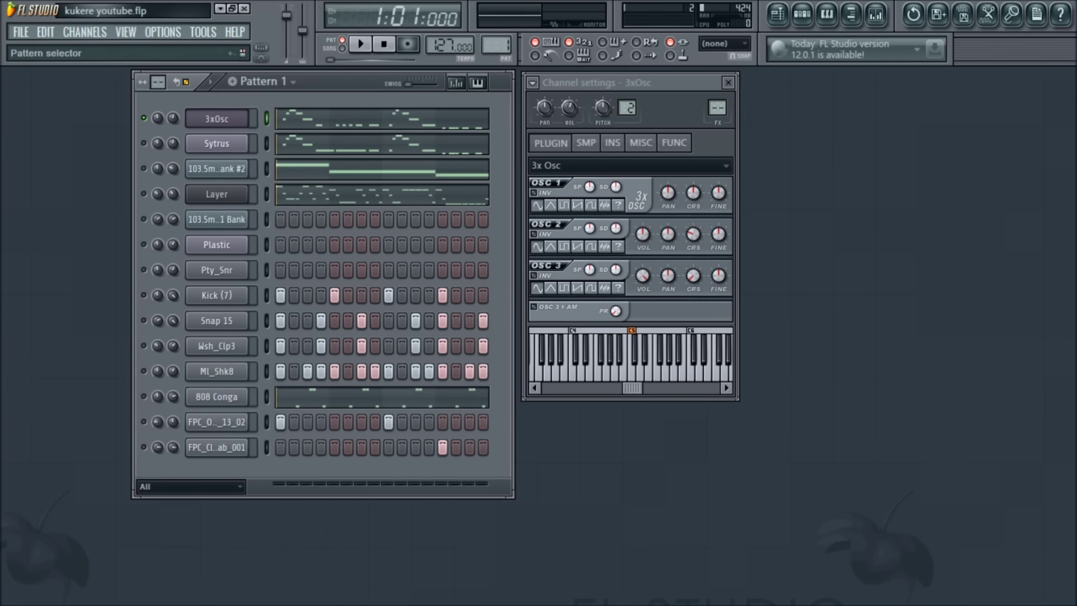
pyautogui.moveTo(494, 46); pyautogui.dragTo(495, 39)
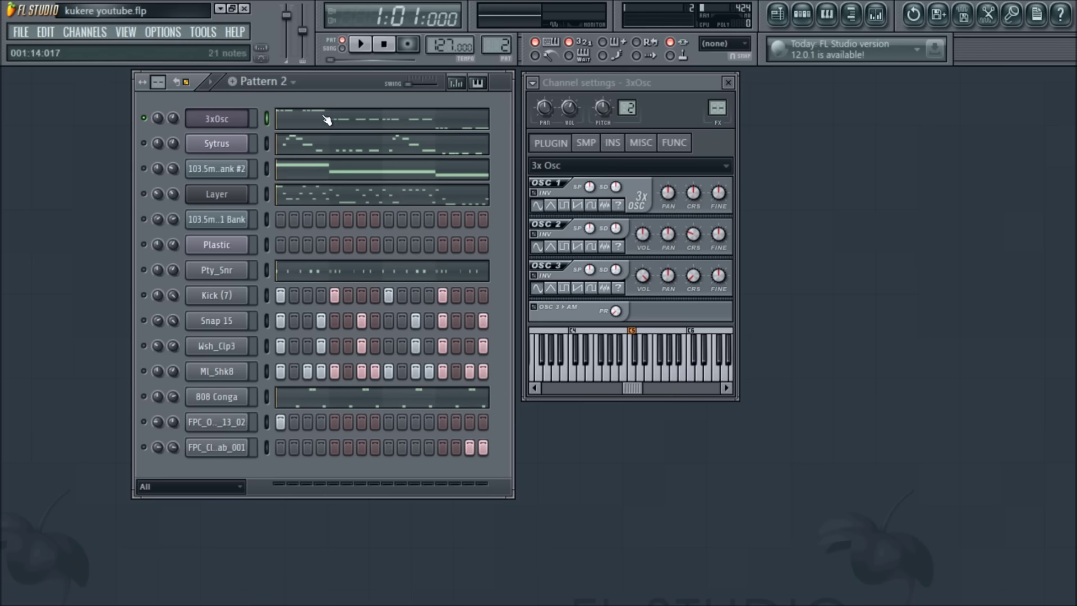
pyautogui.moveTo(496, 45); pyautogui.dragTo(496, 54)
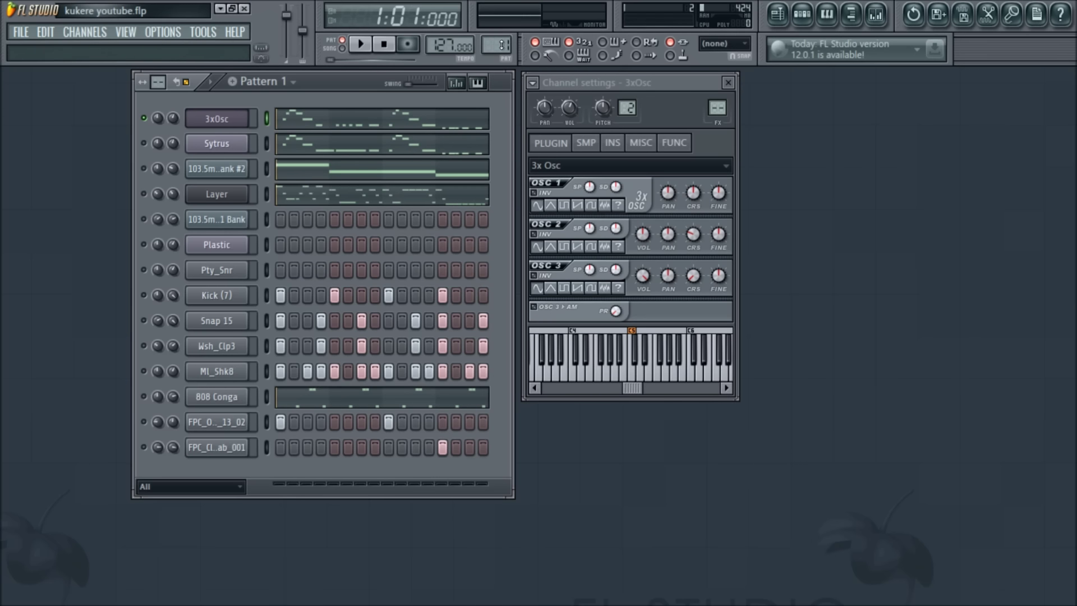
# Step: Open the 3xOsc bass line in the piano roll and play it with about three bars in view
pyautogui.click(339, 128)
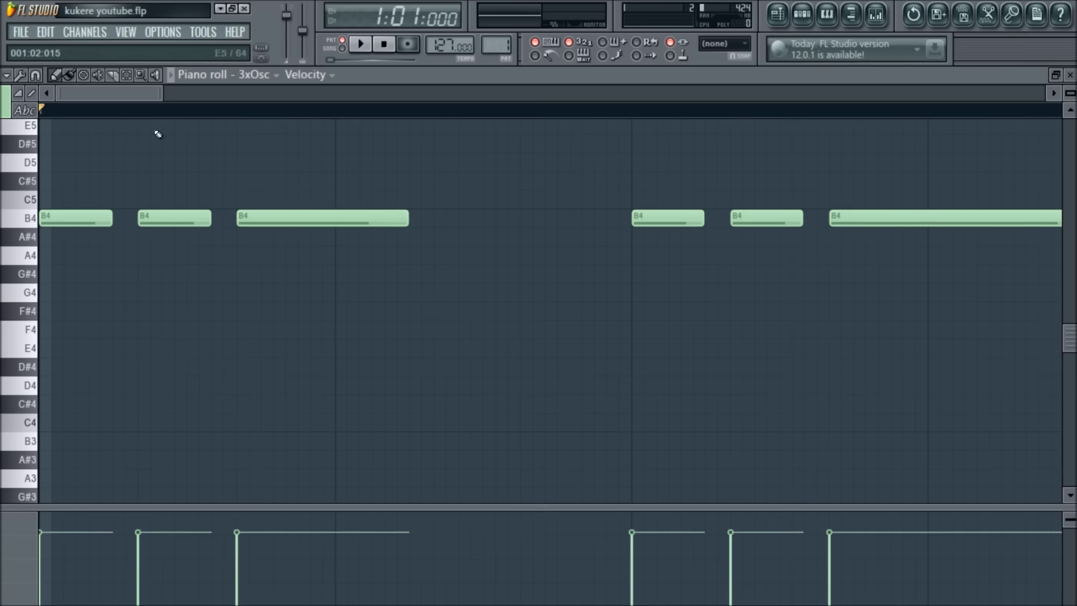
pyautogui.moveTo(151, 94); pyautogui.dragTo(420, 93)
pyautogui.press('space')
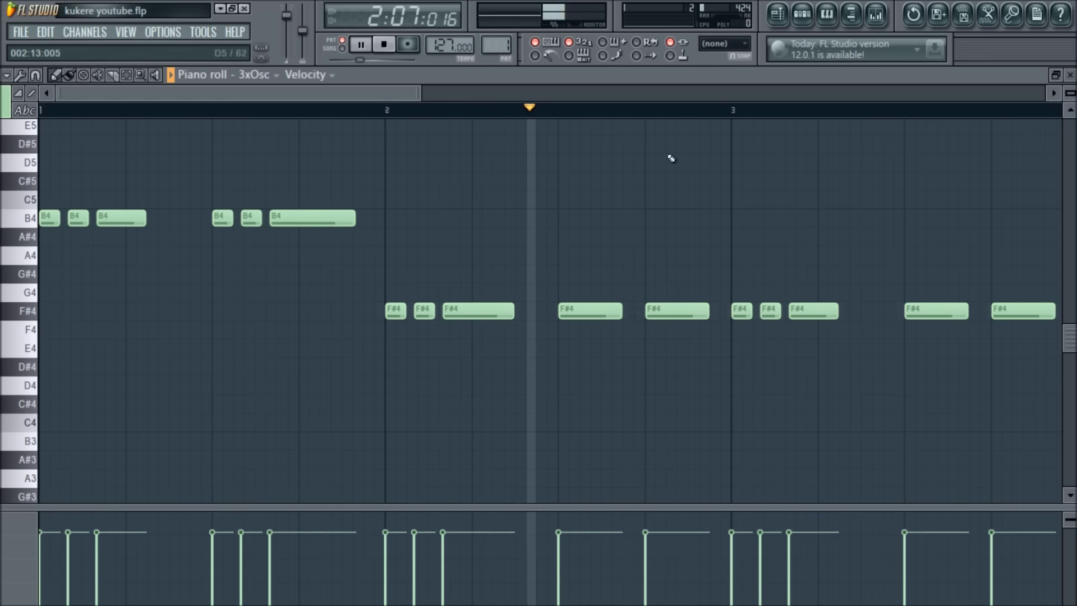
pyautogui.press('space')
# Step: Nudge the middle B4 note of bar 1's second group slightly later with snap kept at (none), replay the bass line and close the piano roll
pyautogui.click(246, 222)
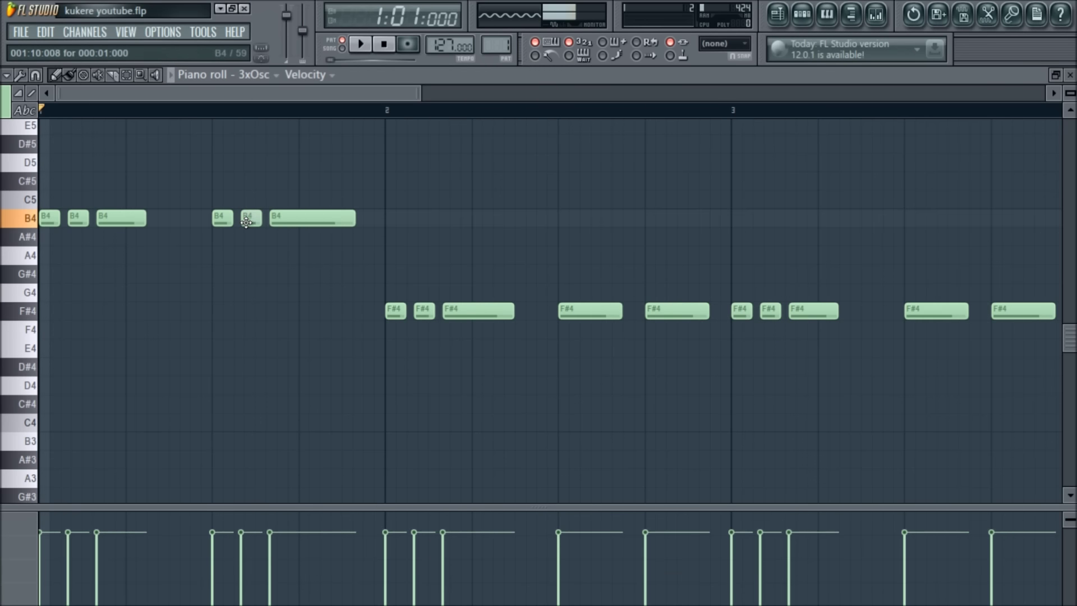
pyautogui.moveTo(247, 222); pyautogui.dragTo(246, 223)
pyautogui.click(729, 43)
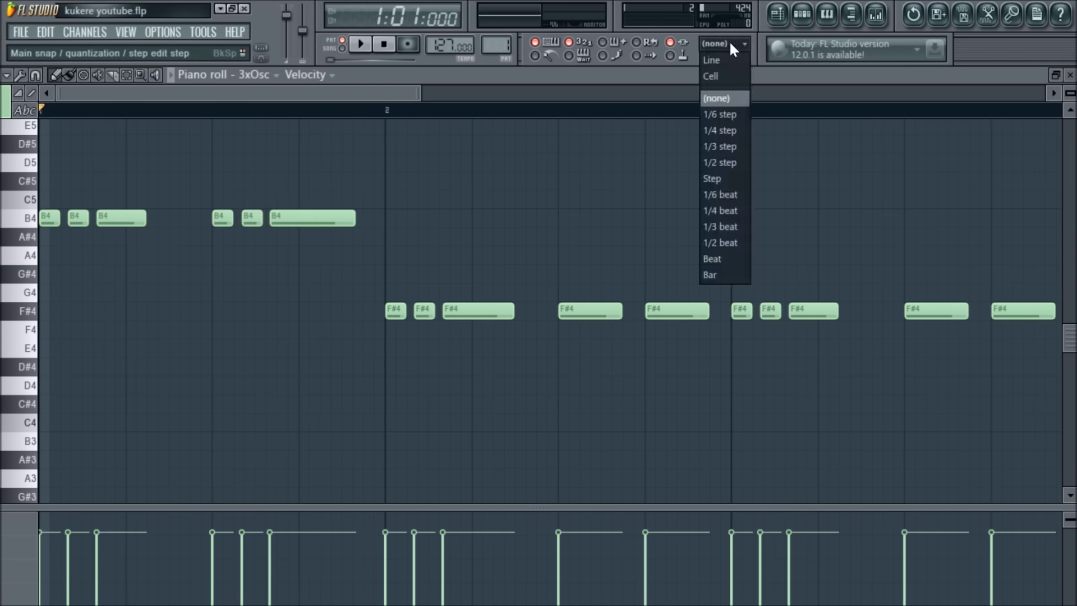
pyautogui.click(722, 97)
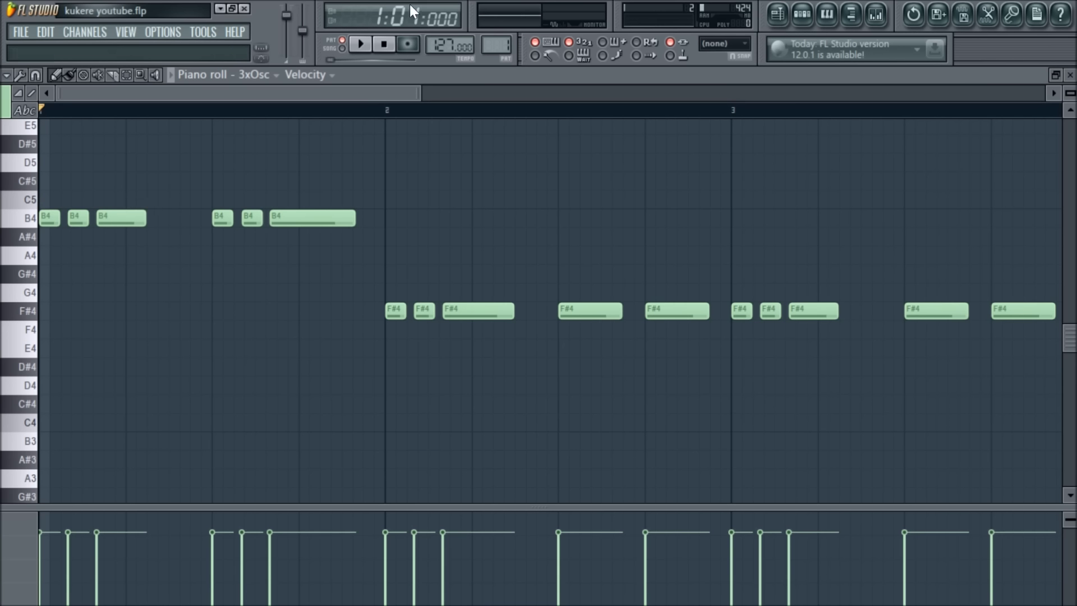
pyautogui.press('space')
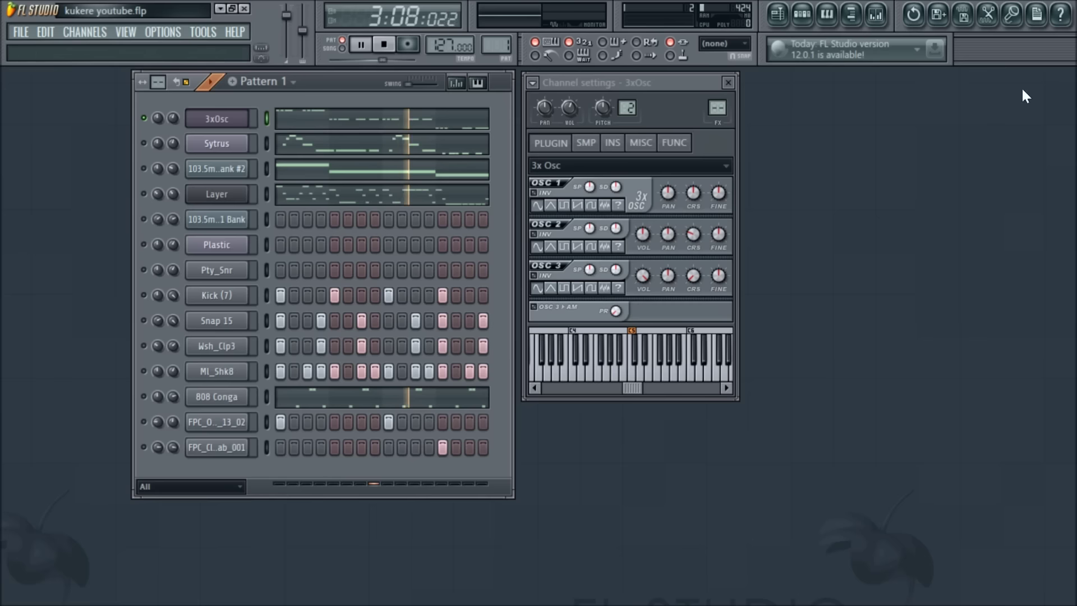
pyautogui.click(1069, 74)
pyautogui.press('space')
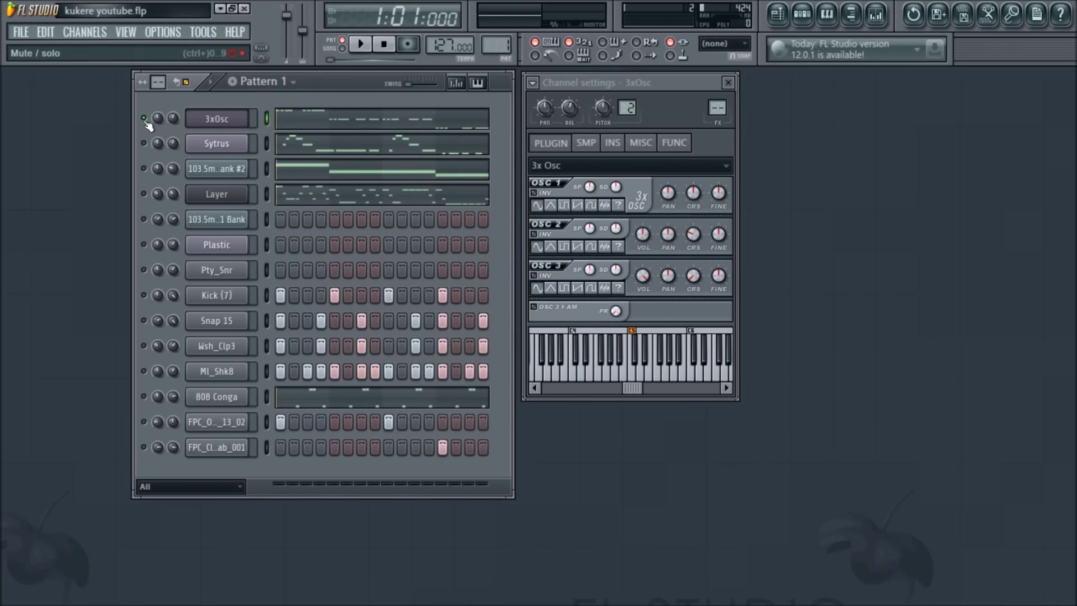
# Step: Unsolo the 3xOsc channel, play all of Pattern 1 and lower the Sytrus channel's volume to about 41%
pyautogui.rightClick(144, 119)
pyautogui.click(149, 131)
pyautogui.click(355, 51)
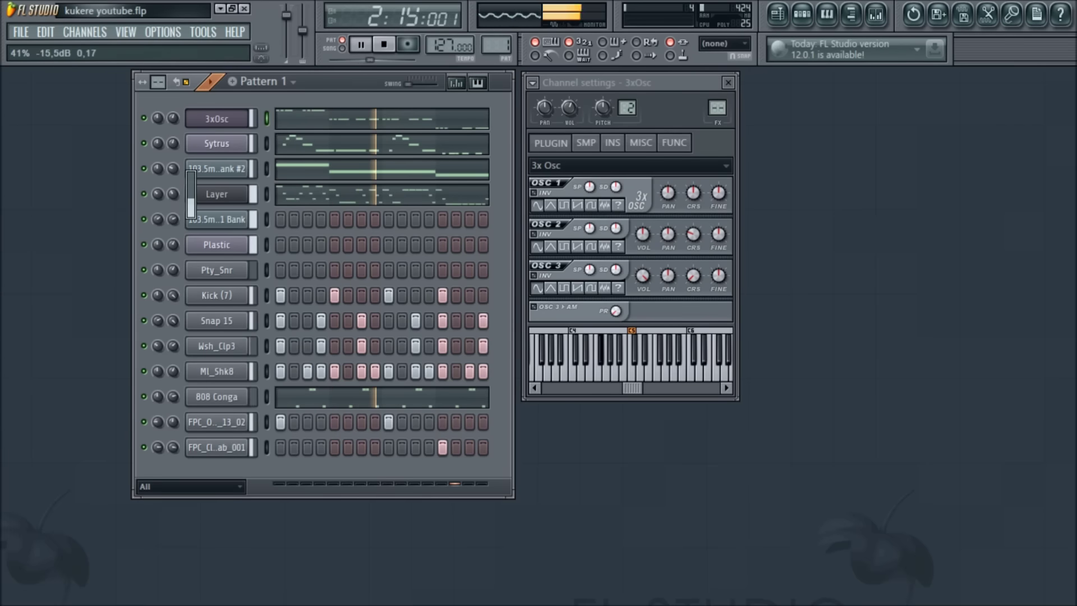
pyautogui.moveTo(174, 144); pyautogui.dragTo(174, 157)
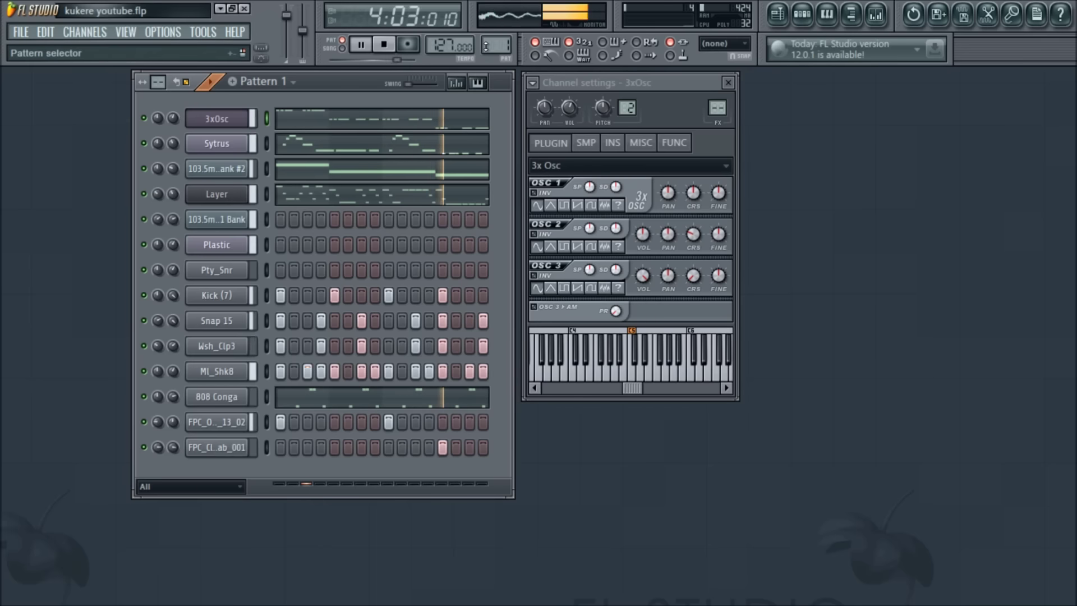
pyautogui.press('space')
# Step: Copy the Pty_Snr channel's notes from Pattern 2 into Pattern 1, and solo the Pty_Snr channel
pyautogui.moveTo(485, 46); pyautogui.dragTo(486, 41)
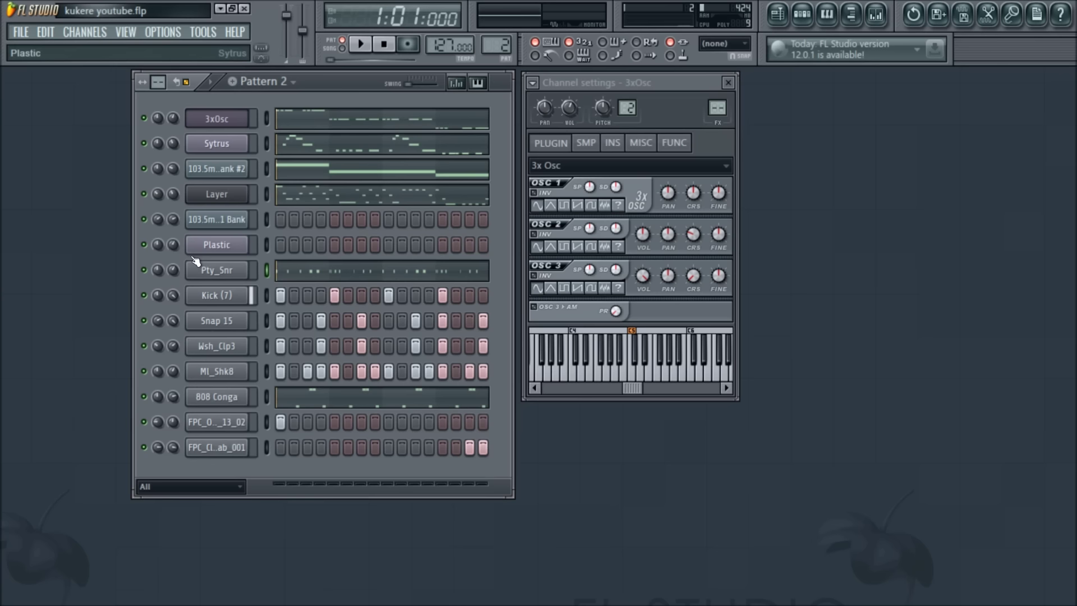
pyautogui.scroll(-1, 496, 45)
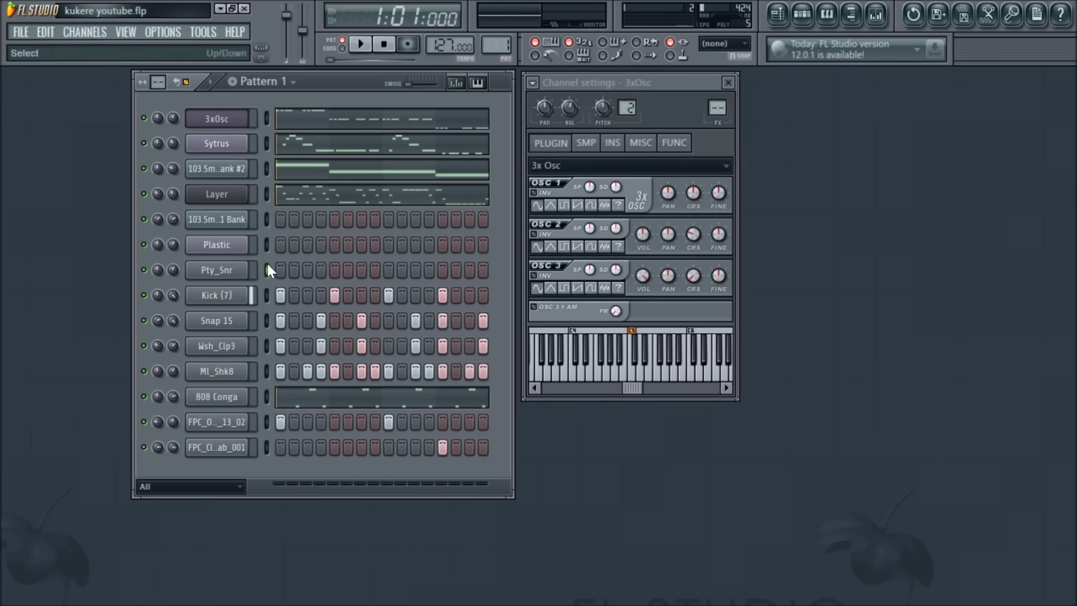
pyautogui.rightClick(159, 271)
pyautogui.click(192, 280)
# Step: Open the Pty_Snr part in the piano roll and play it with nearly two bars in view
pyautogui.click(319, 271)
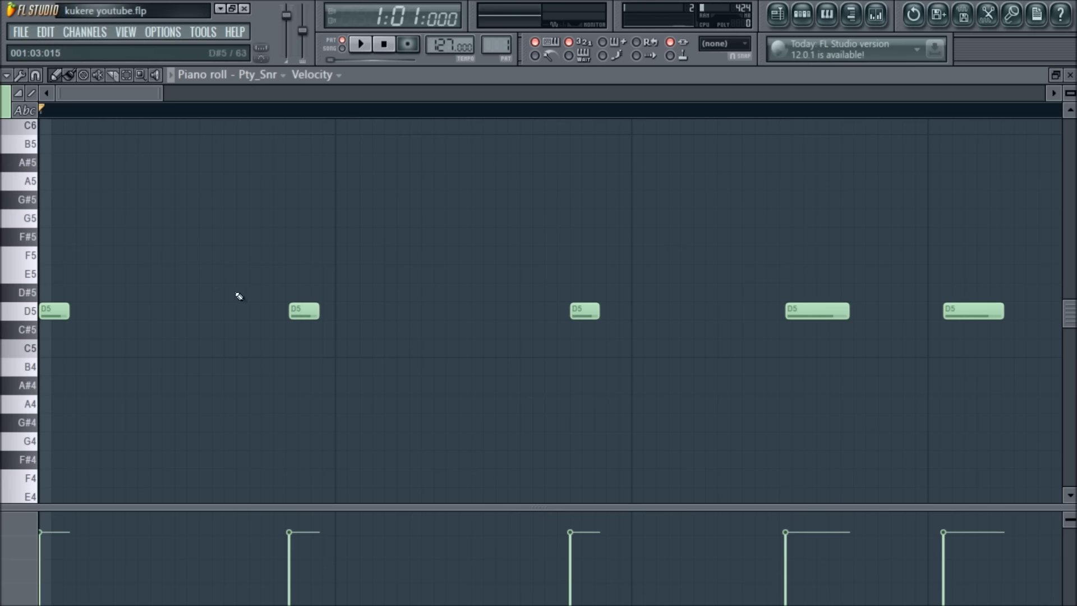
pyautogui.press('space')
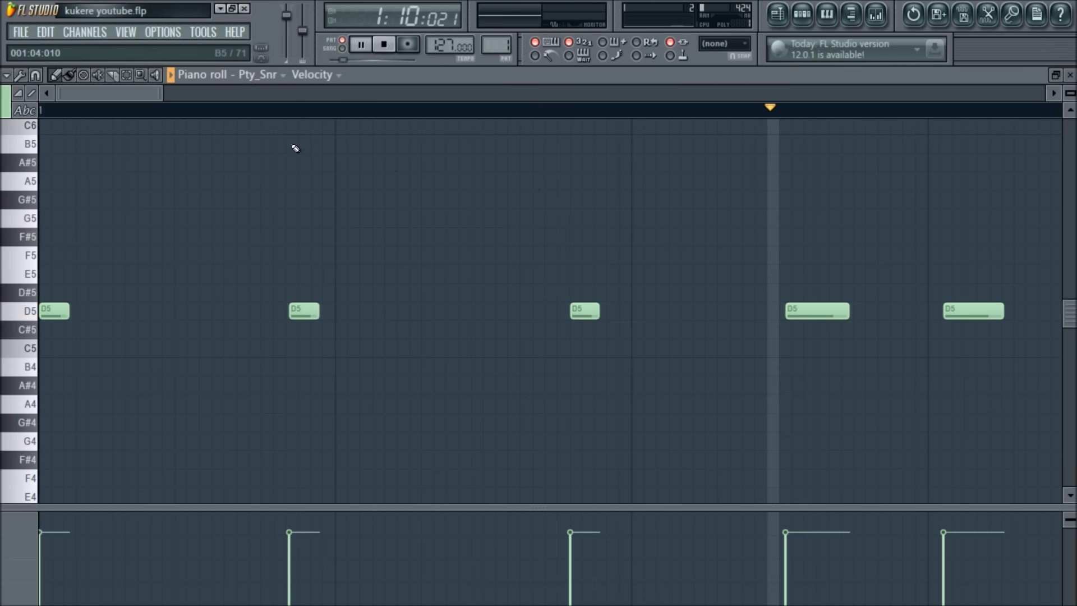
pyautogui.scroll(-4, 878, 438)
pyautogui.press('space')
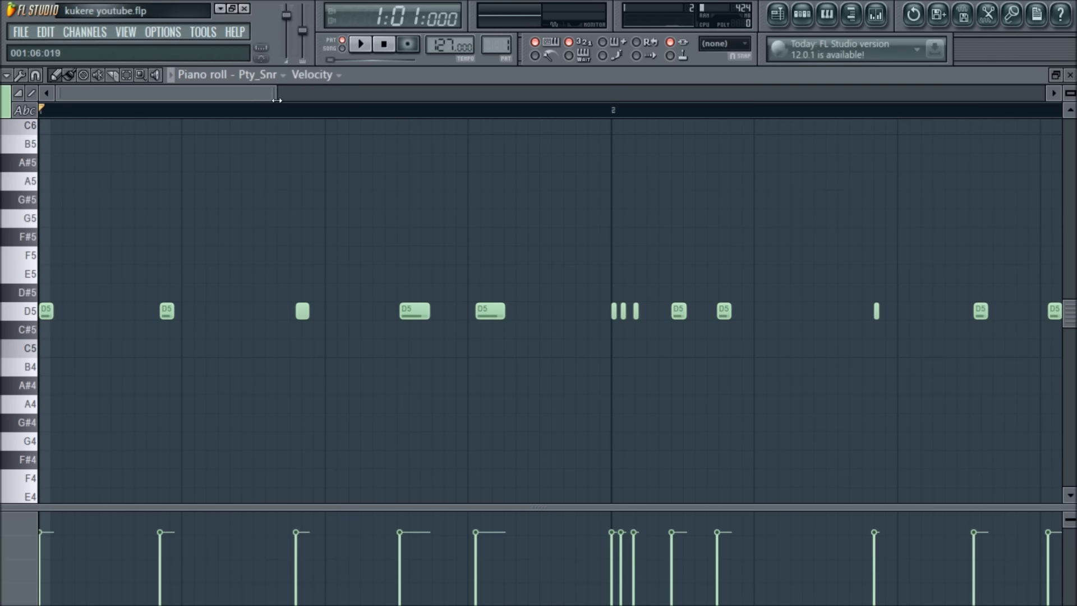
# Step: Examine the first two D5 notes of the Pty_Snr part up close and audition the snare repeatedly at D#5
pyautogui.moveTo(276, 101); pyautogui.dragTo(105, 94)
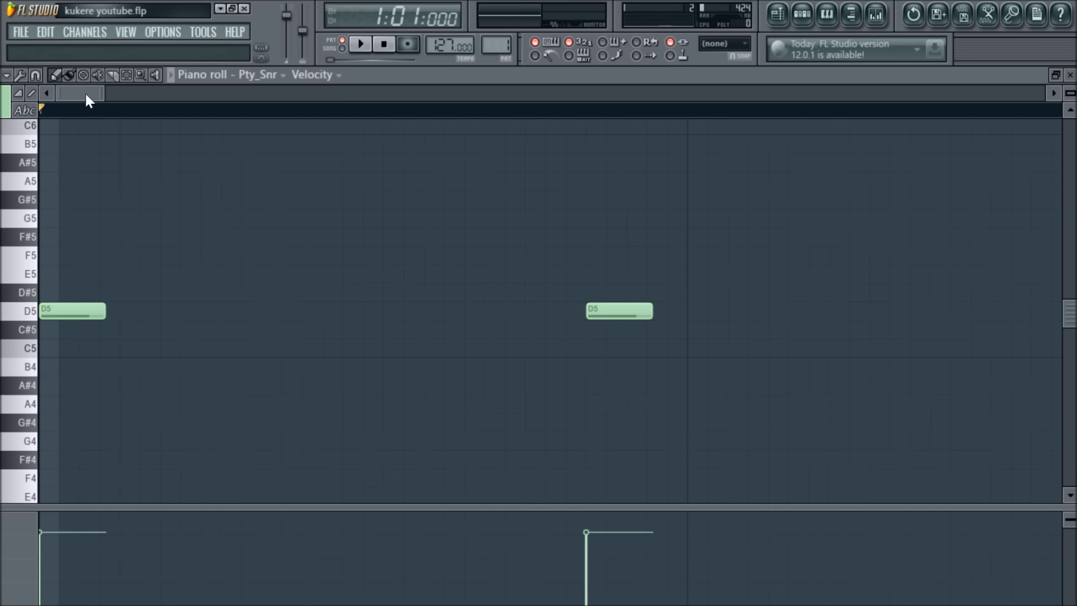
pyautogui.press('d')
pyautogui.press('d')
pyautogui.press('d')
pyautogui.press('d')
pyautogui.press('d')
pyautogui.press('d')
pyautogui.press('d')
pyautogui.press('d')
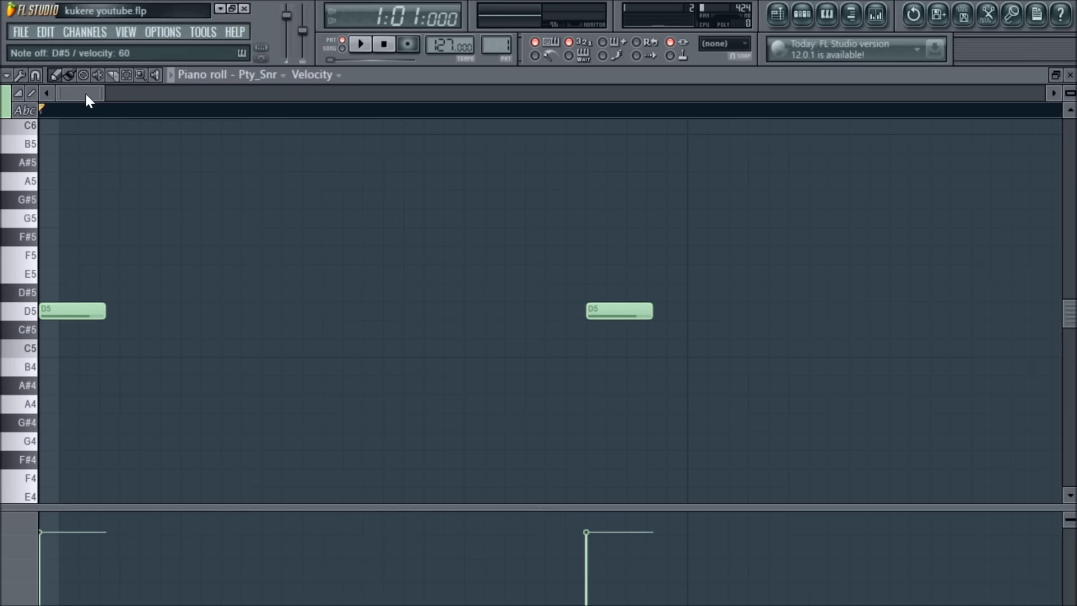
# Step: Space the three short D5 notes at the start of bar 2 evenly, and play them repeatedly from just before the bar line
pyautogui.moveTo(85, 94); pyautogui.dragTo(171, 97)
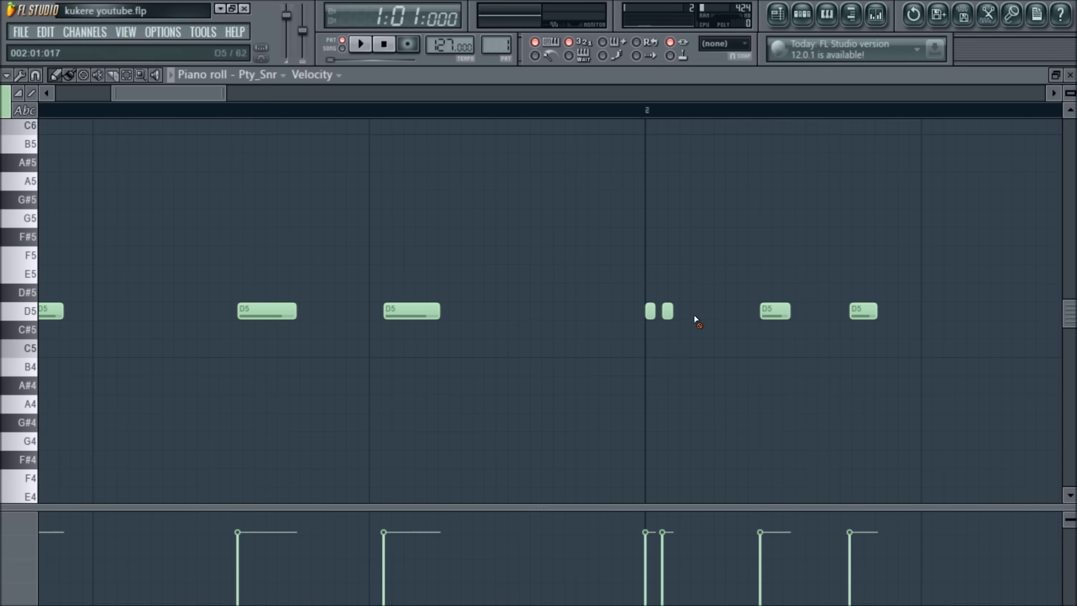
pyautogui.click(669, 313)
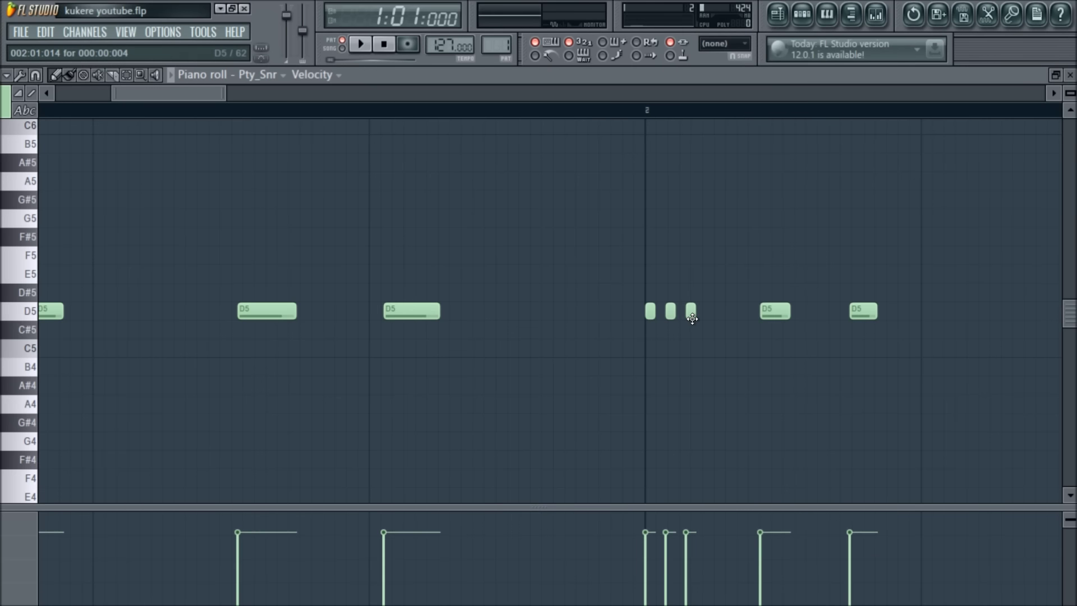
pyautogui.moveTo(224, 95)
pyautogui.mouseDown()
pyautogui.moveTo(125, 95)
pyautogui.moveTo(233, 94)
pyautogui.mouseUp()
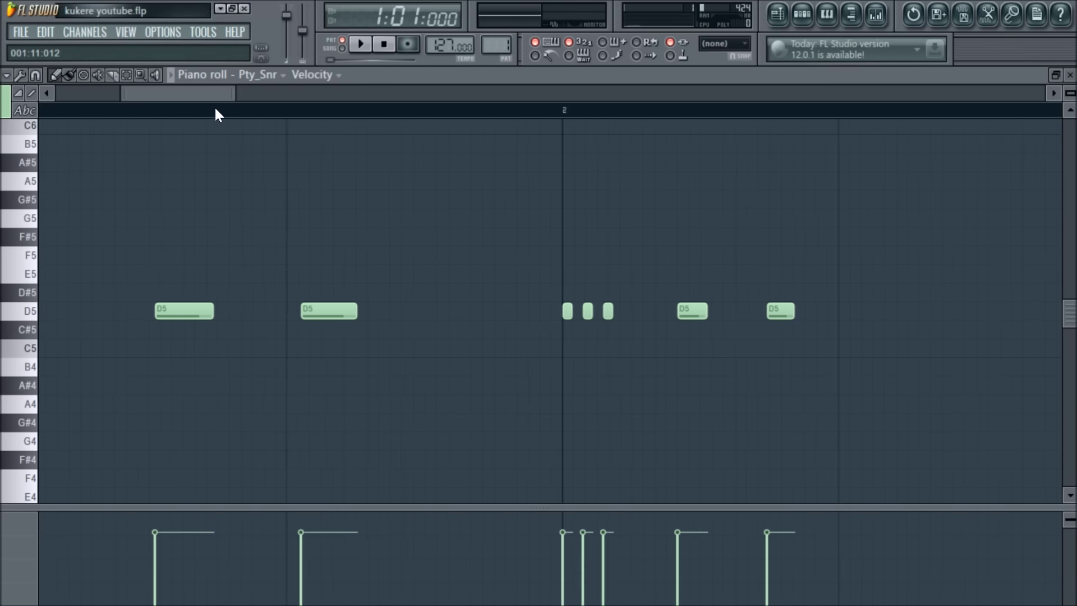
pyautogui.click(560, 108)
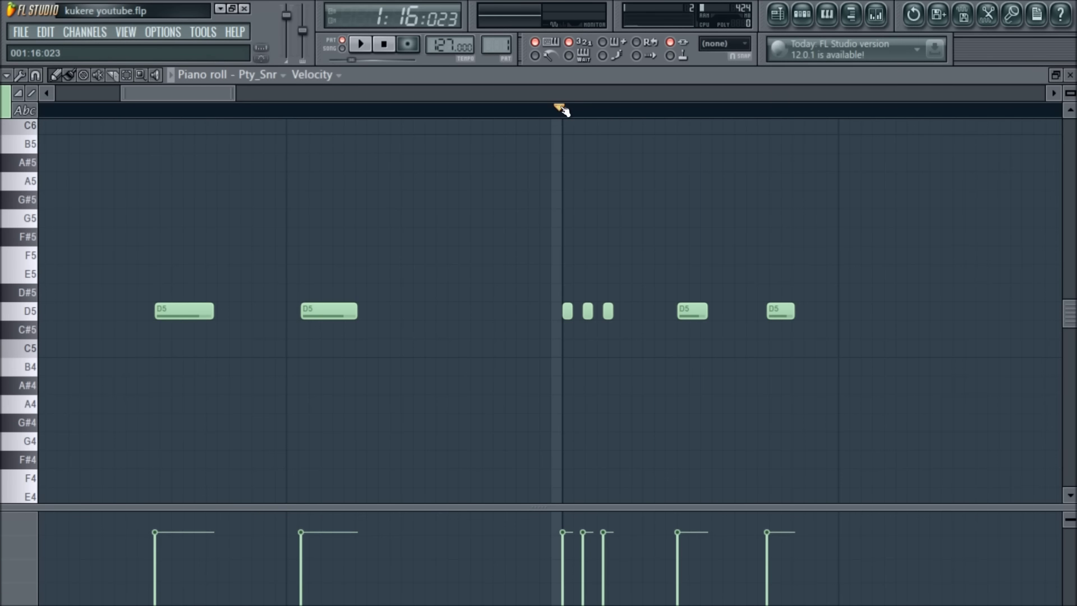
pyautogui.press('space')
pyautogui.press('space')
pyautogui.press('space')
pyautogui.press('space')
pyautogui.press('space')
pyautogui.press('space')
pyautogui.press('space')
pyautogui.press('space')
# Step: Add a second short D5 note just before the third beat of bar 2, and replay the bar
pyautogui.moveTo(171, 87)
pyautogui.mouseDown()
pyautogui.moveTo(177, 99)
pyautogui.moveTo(238, 109)
pyautogui.mouseUp()
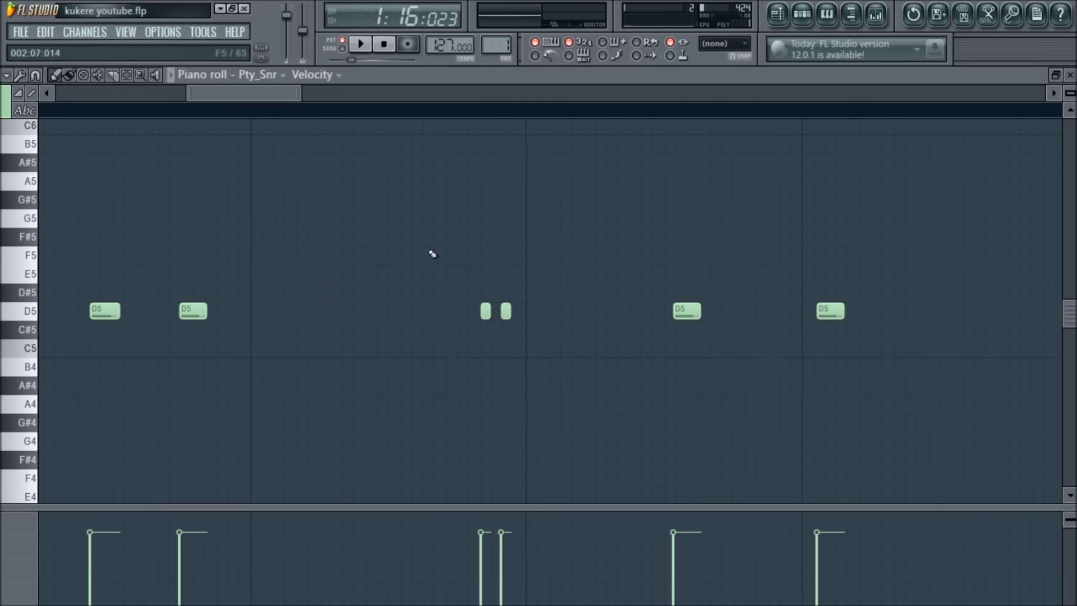
pyautogui.moveTo(253, 91); pyautogui.dragTo(225, 91)
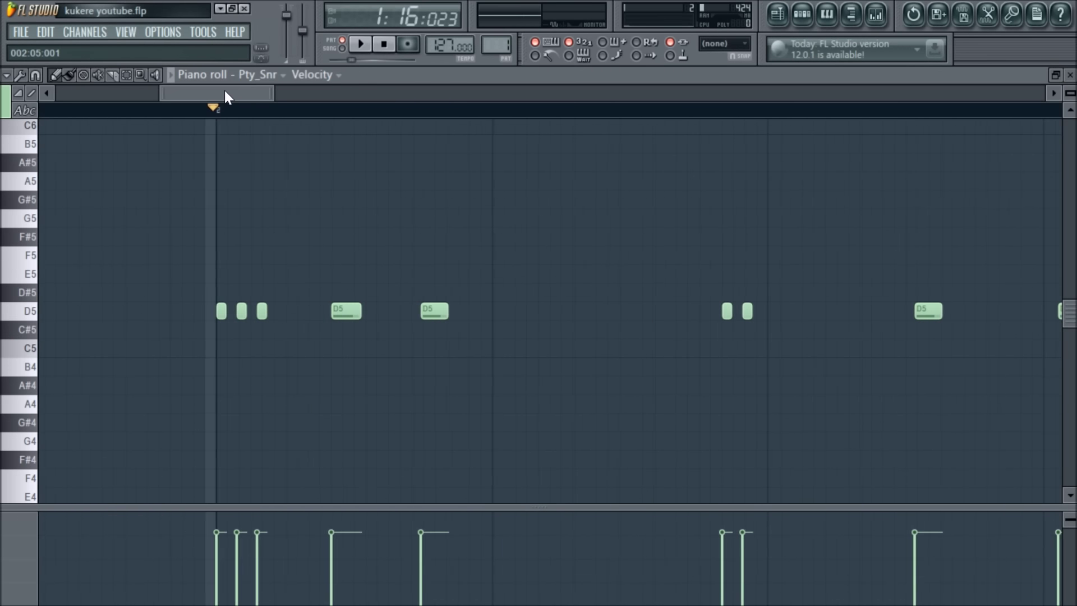
pyautogui.press('space')
# Step: Add three short D5 notes to the last beat of bar 4 in the Pty_Snr part, and play it
pyautogui.press('space')
pyautogui.moveTo(224, 90); pyautogui.dragTo(537, 168)
pyautogui.press('space')
pyautogui.press('space')
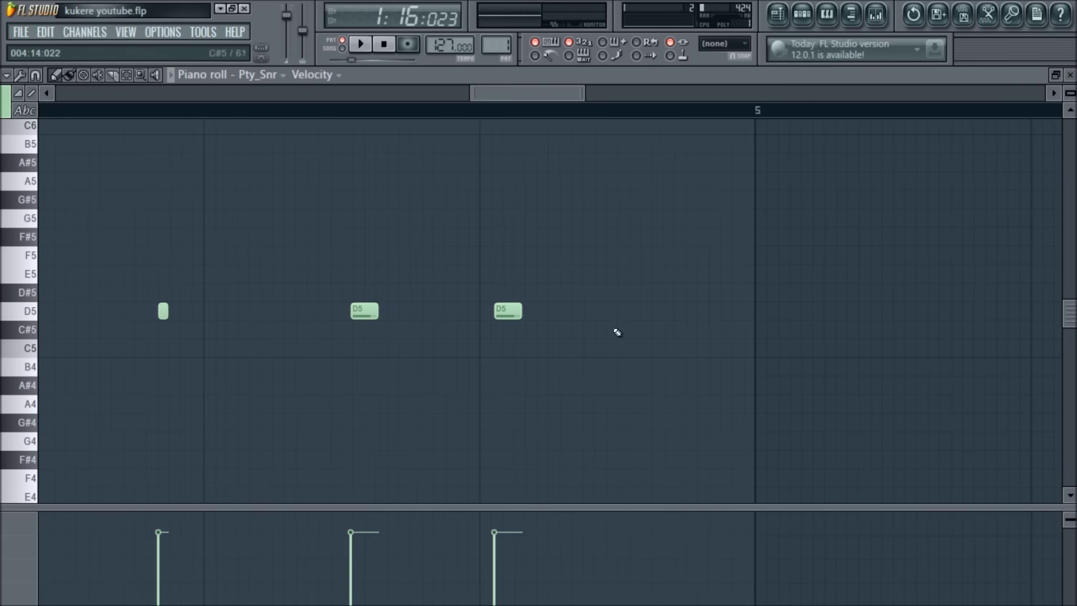
pyautogui.click(536, 312)
pyautogui.click(713, 311)
pyautogui.press('space')
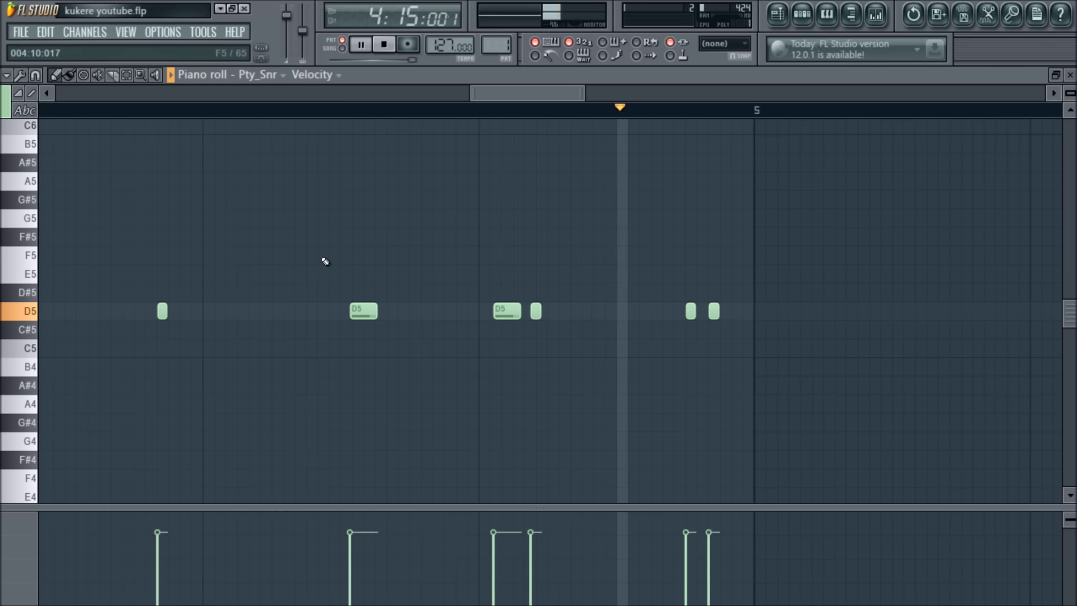
# Step: Close the Pty_Snr piano roll, stop playback and save the project
pyautogui.click(1070, 75)
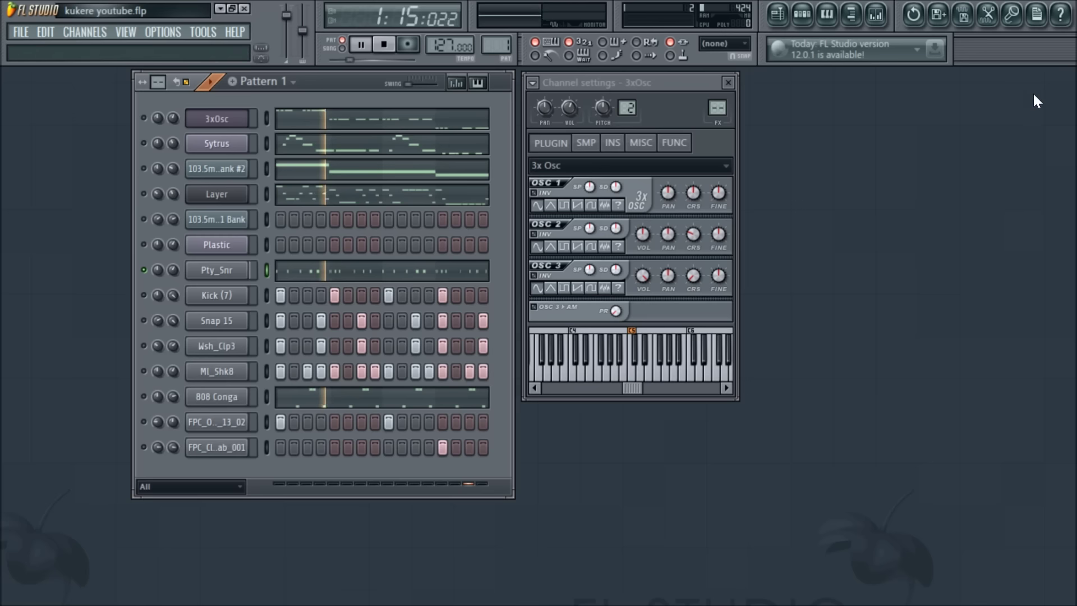
pyautogui.press('space')
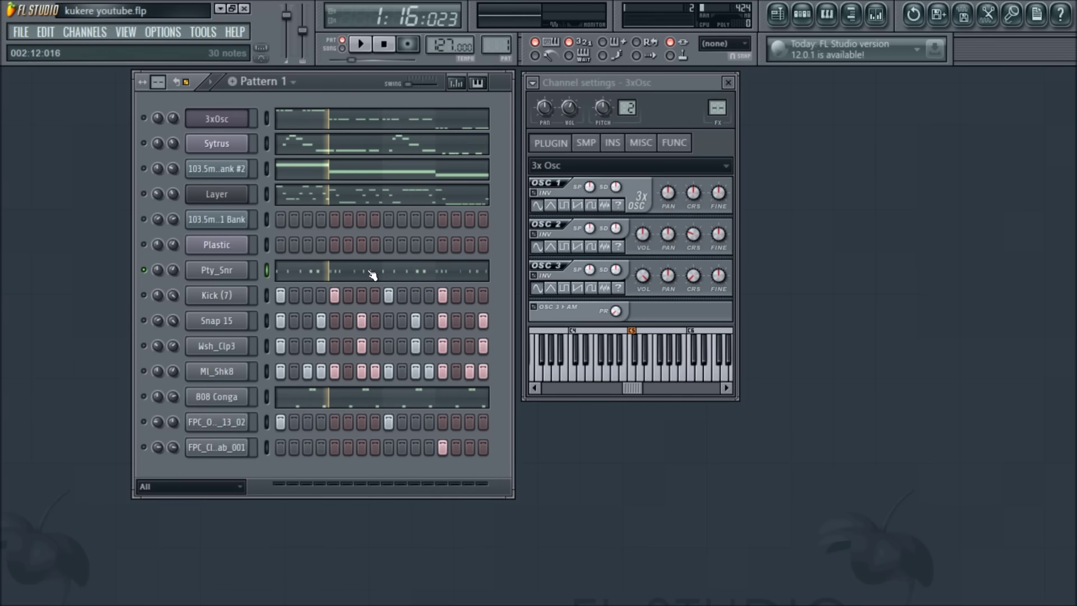
pyautogui.click(14, 35)
pyautogui.click(20, 101)
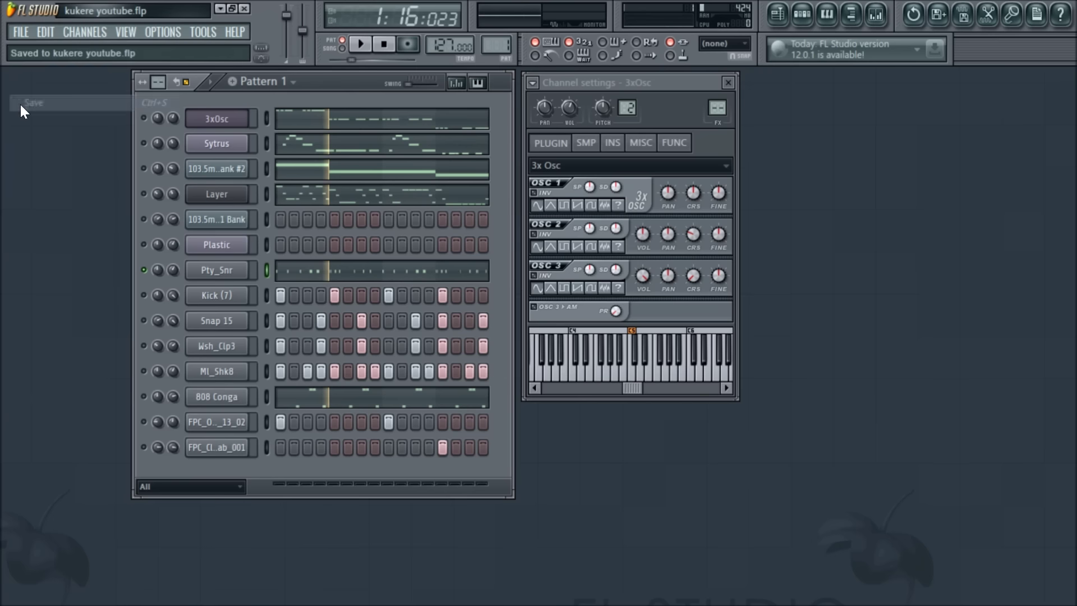
# Step: Unsolo the Pty_Snr channel and play Pattern 1 with all channels from the beginning
pyautogui.rightClick(143, 270)
pyautogui.click(153, 284)
pyautogui.click(385, 49)
pyautogui.click(371, 46)
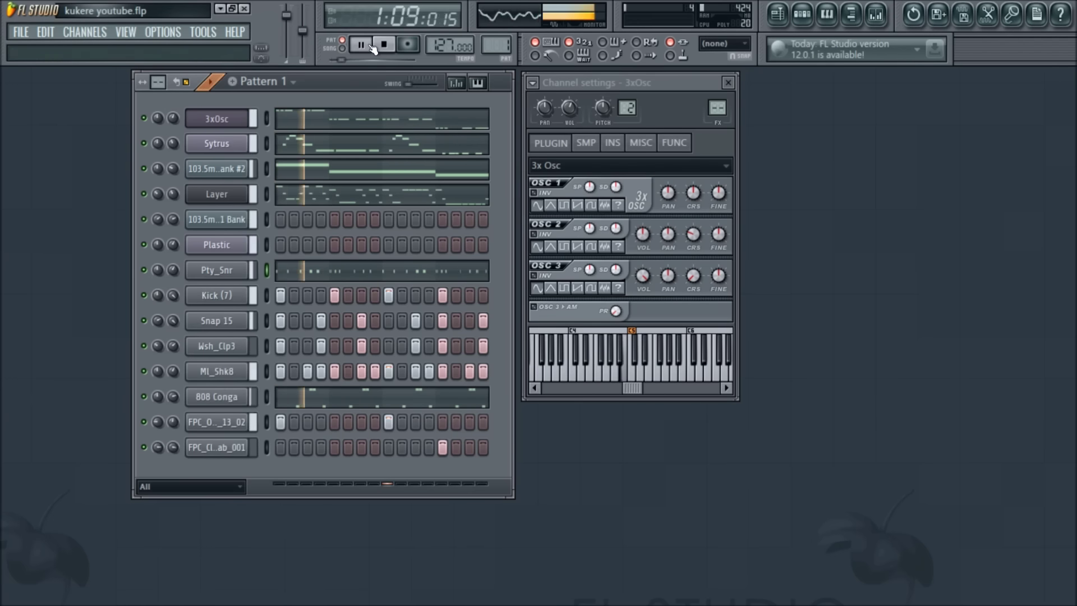